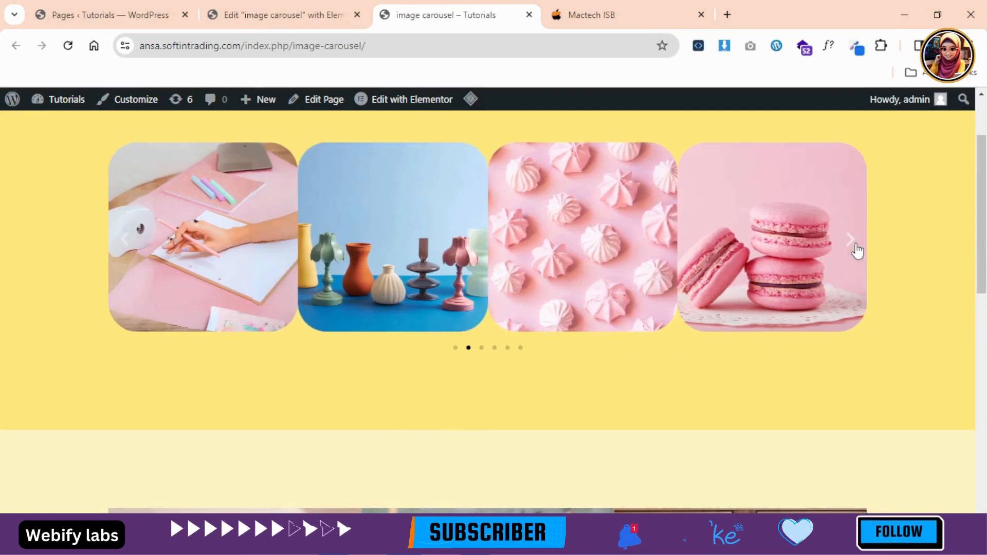
- Step through the coffee and food carousel on the published page, and view the image slider on the Mactech ISB site
{"action": "scroll", "coordinate": [855, 249], "scroll_direction": "down", "scroll_amount": 4}
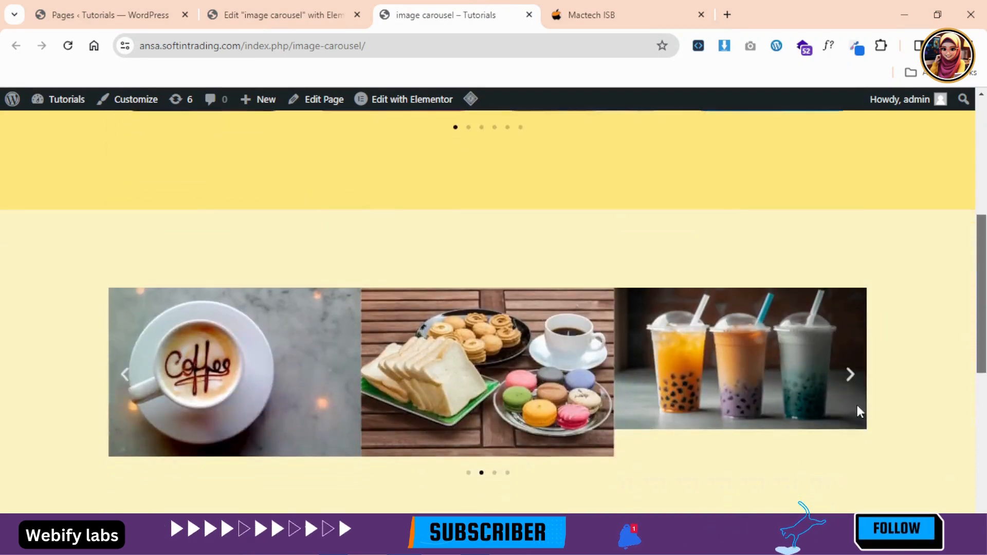
{"action": "left_click", "coordinate": [848, 375]}
{"action": "left_click", "coordinate": [848, 375]}
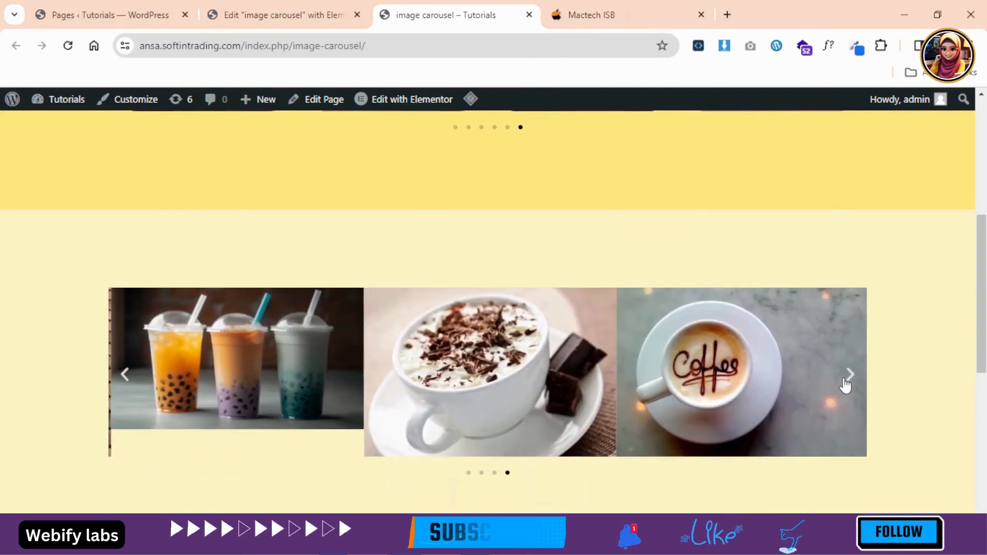
{"action": "left_click", "coordinate": [848, 375]}
{"action": "left_click", "coordinate": [848, 375]}
{"action": "left_click", "coordinate": [848, 375]}
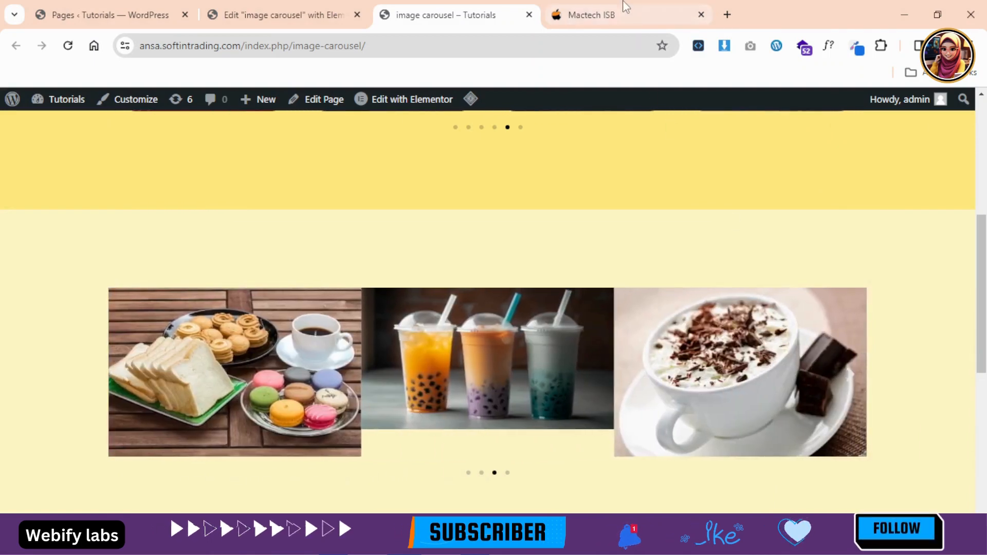
{"action": "left_click", "coordinate": [625, 6]}
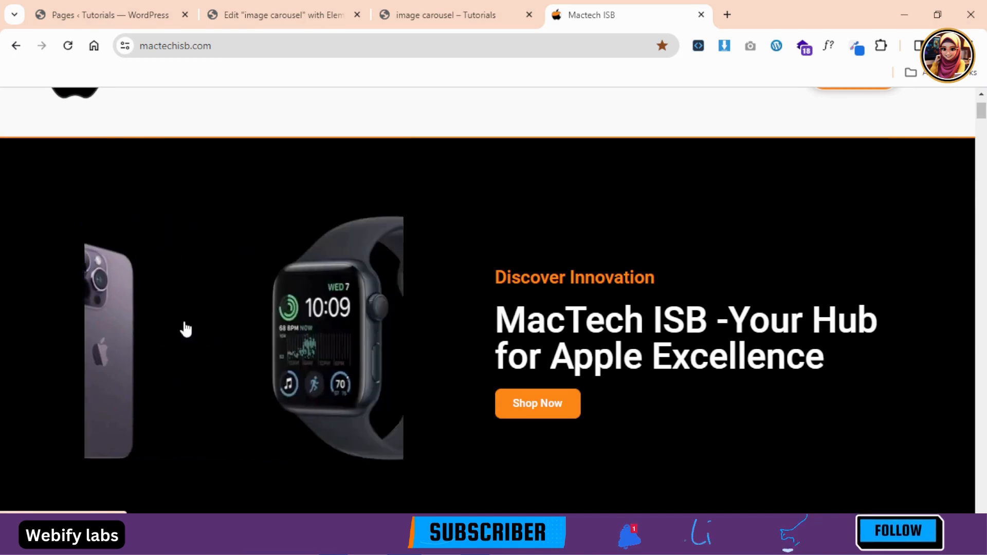
- Return to the Elementor editor for the image carousel page and open the upper image carousel's settings
{"action": "left_click", "coordinate": [454, 9]}
{"action": "left_click", "coordinate": [328, 10]}
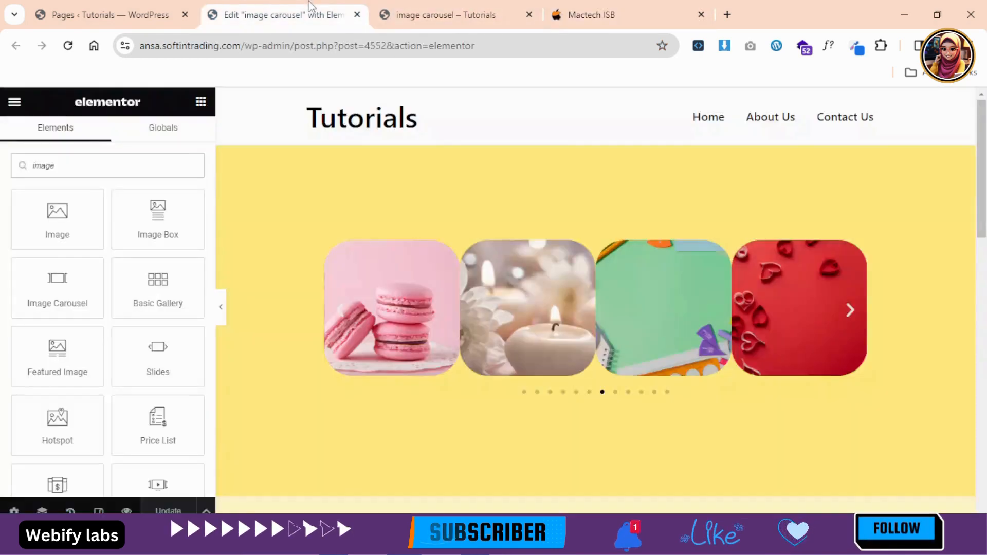
{"action": "scroll", "coordinate": [595, 298], "scroll_direction": "down", "scroll_amount": 4}
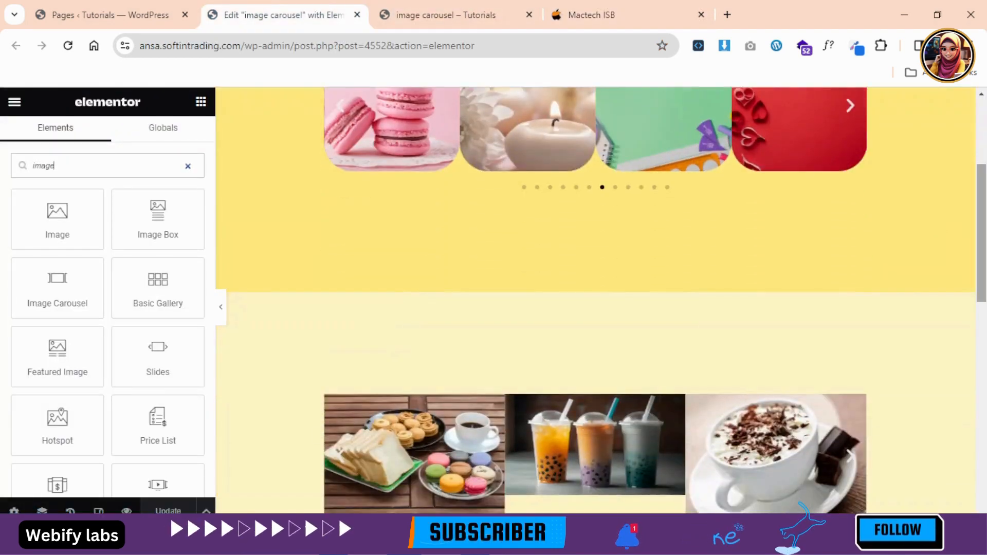
{"action": "scroll", "coordinate": [891, 246], "scroll_direction": "up", "scroll_amount": 4}
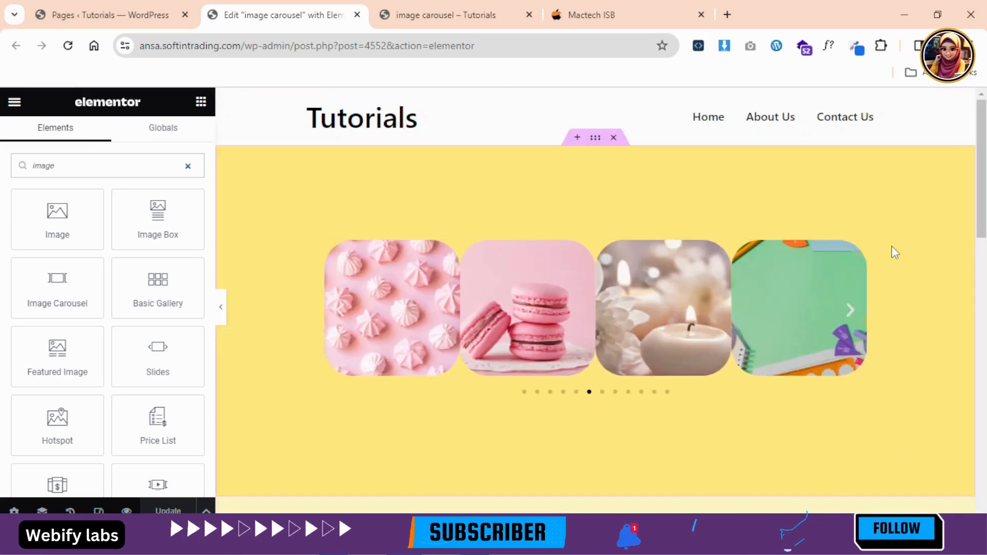
{"action": "mouse_move", "coordinate": [751, 290]}
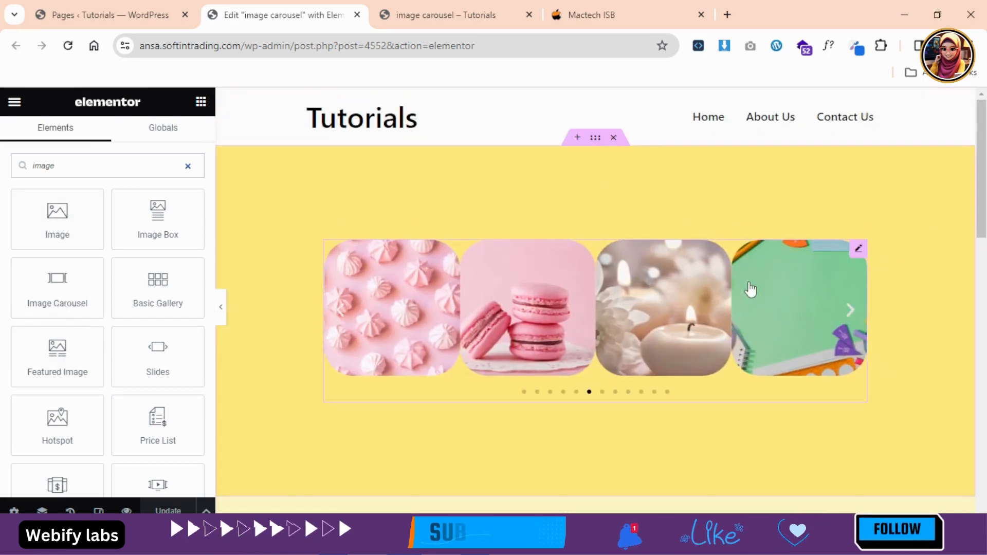
{"action": "left_click", "coordinate": [857, 251]}
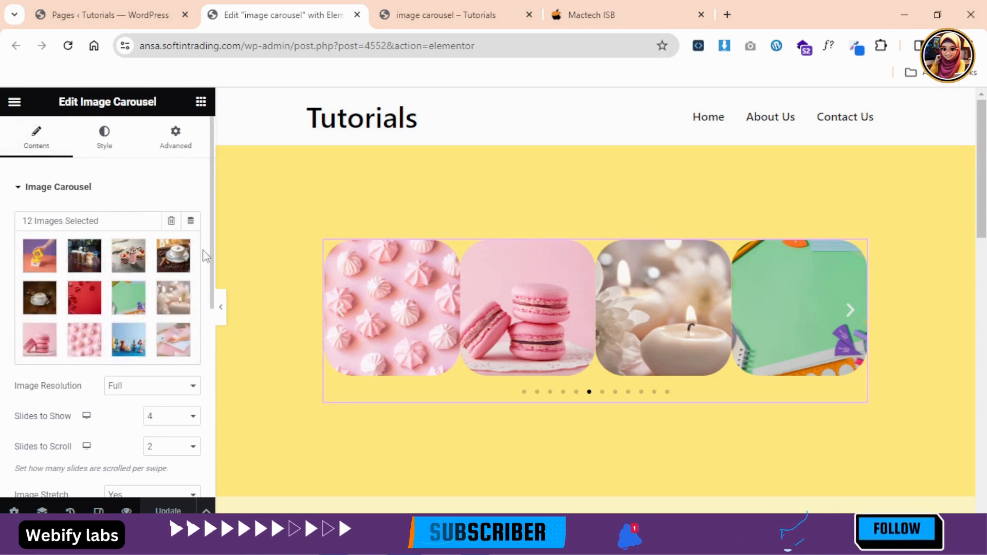
- Insert an empty Flexbox container between the yellow and cream carousel sections
{"action": "scroll", "coordinate": [540, 451], "scroll_direction": "down", "scroll_amount": 2}
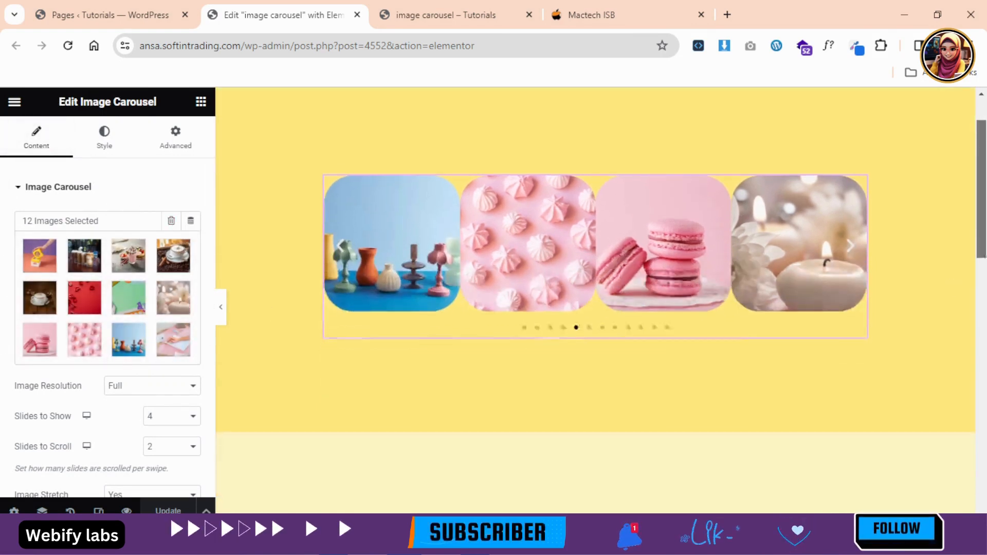
{"action": "left_click", "coordinate": [571, 419]}
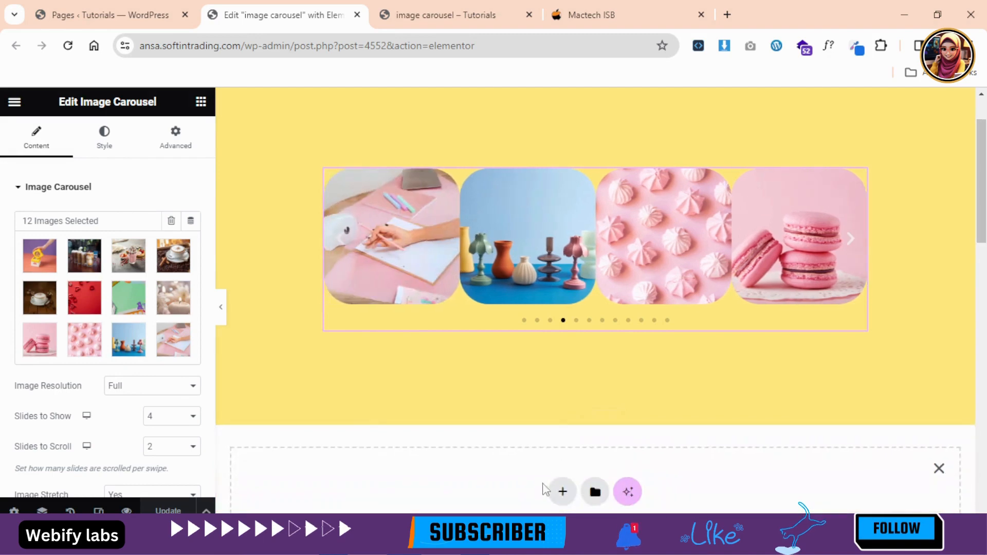
{"action": "scroll", "coordinate": [569, 304], "scroll_direction": "down", "scroll_amount": 5}
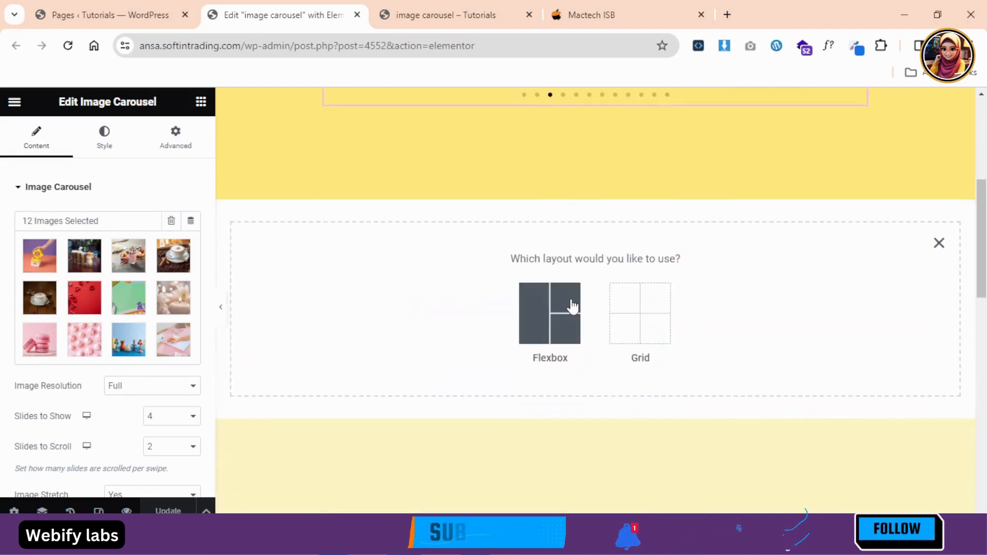
{"action": "left_click", "coordinate": [569, 305]}
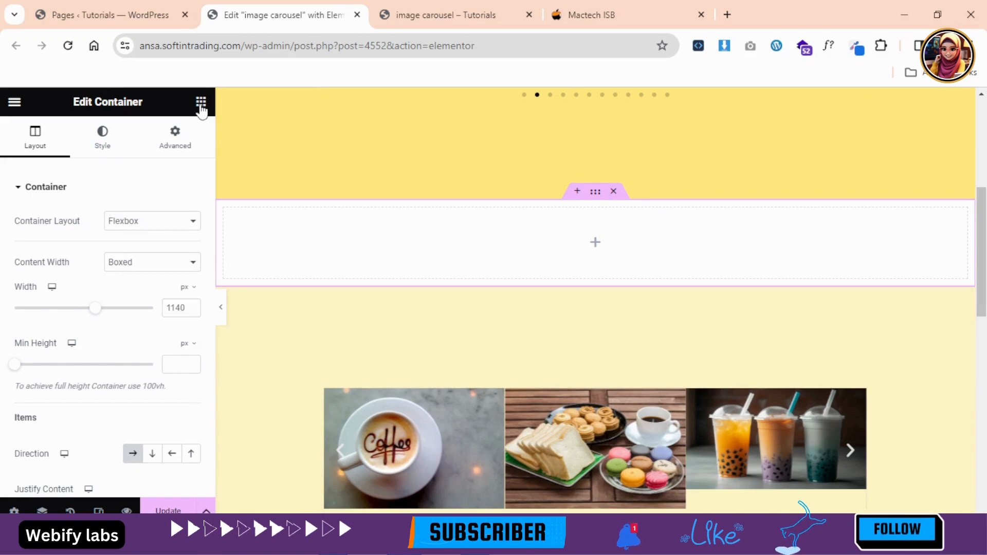
- Search the widgets for "image" and place an Image Carousel widget in the new container
{"action": "left_click", "coordinate": [200, 103]}
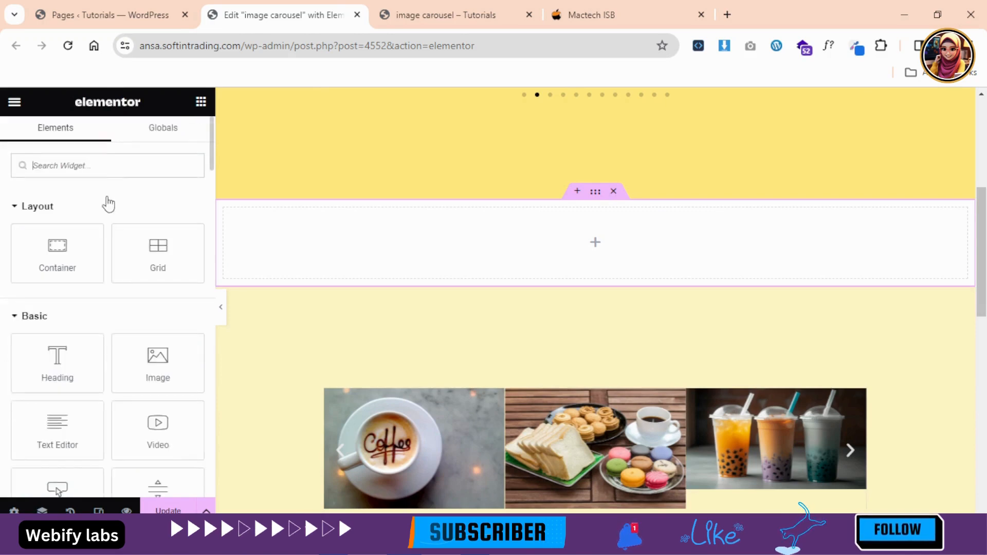
{"action": "type", "text": "i"}
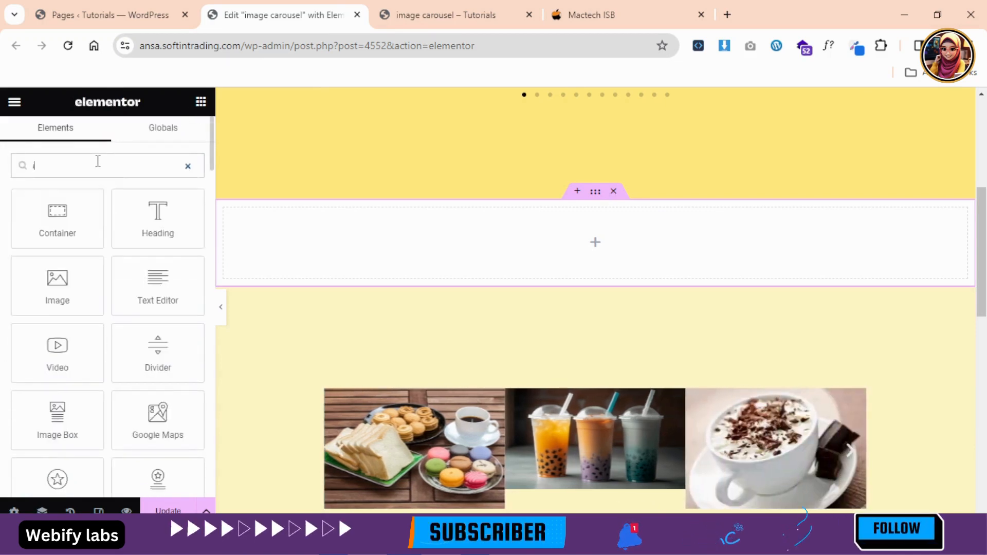
{"action": "type", "text": "mage"}
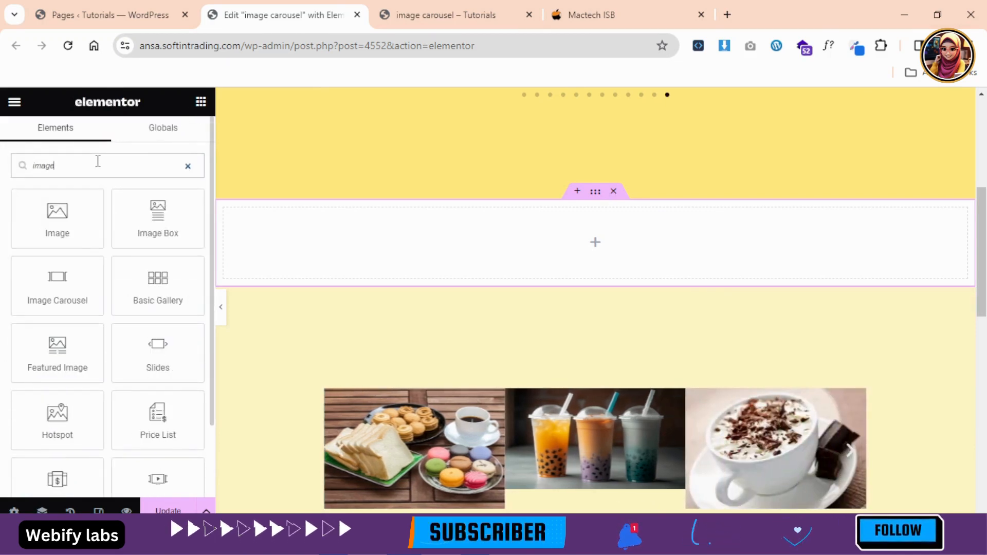
{"action": "left_click_drag", "start_coordinate": [57, 293], "coordinate": [425, 267]}
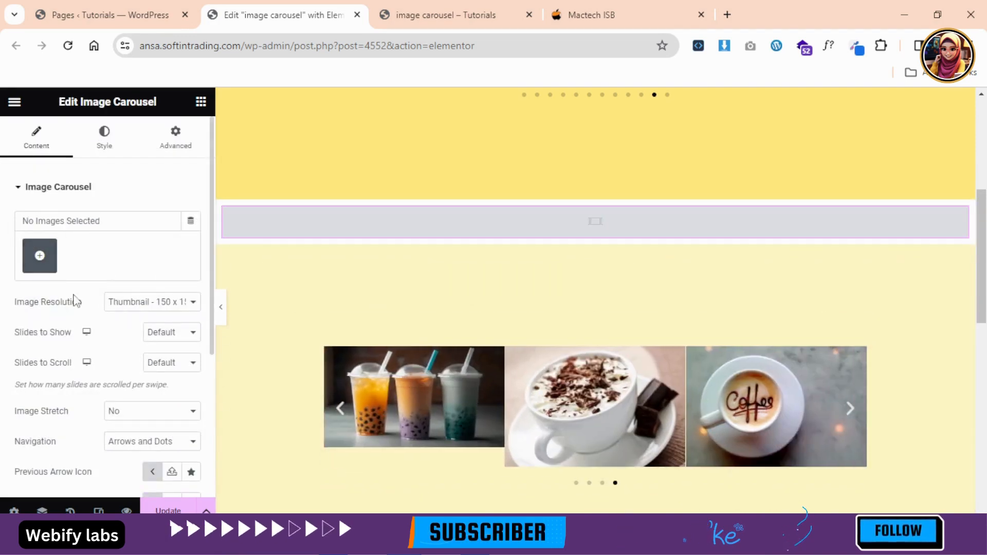
- Insert a media library gallery into the carousel with the yellow flowers, yellow boxes, iced coffees and pink milkshake images
{"action": "left_click", "coordinate": [40, 257]}
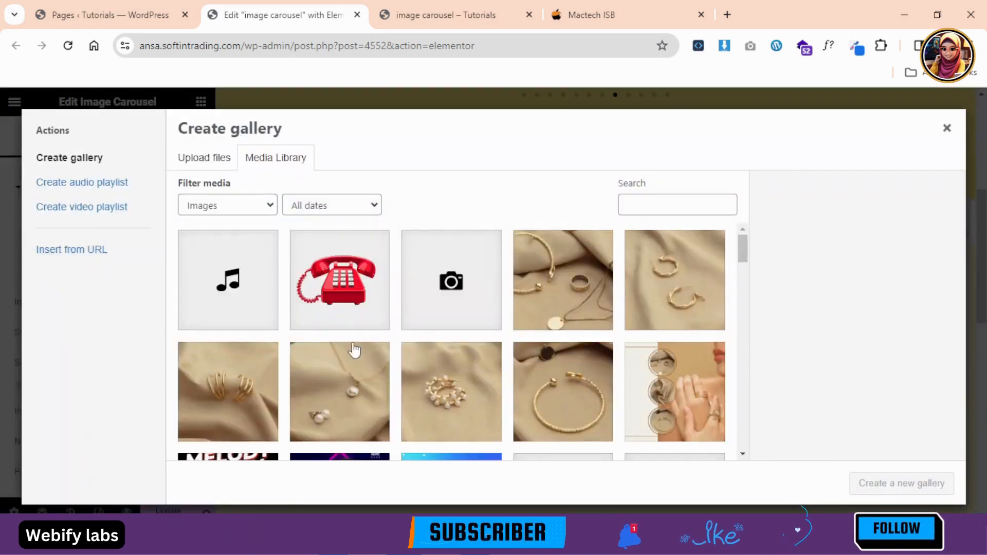
{"action": "left_click_drag", "start_coordinate": [747, 255], "coordinate": [757, 411]}
{"action": "left_click", "coordinate": [529, 279]}
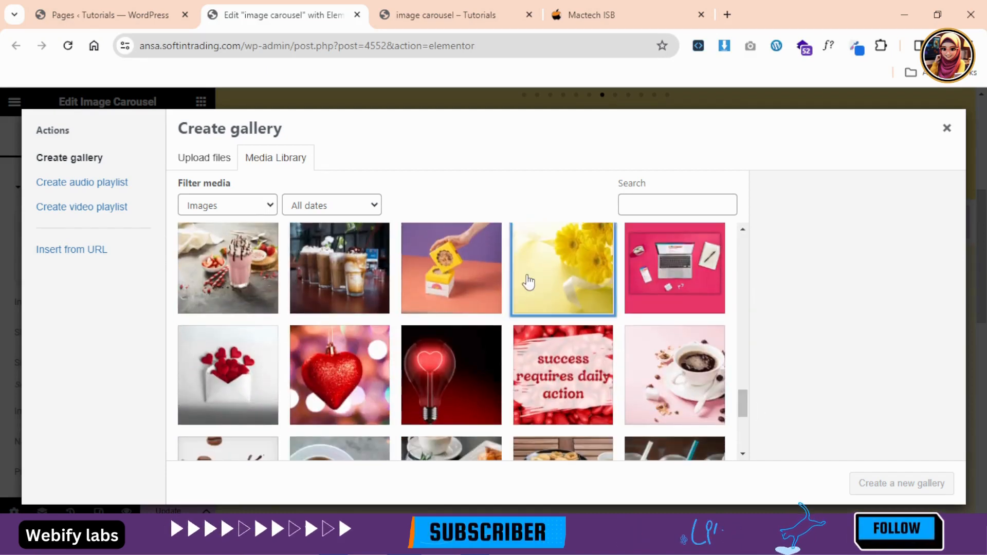
{"action": "left_click", "coordinate": [437, 279]}
{"action": "left_click", "coordinate": [339, 280]}
{"action": "left_click", "coordinate": [227, 267]}
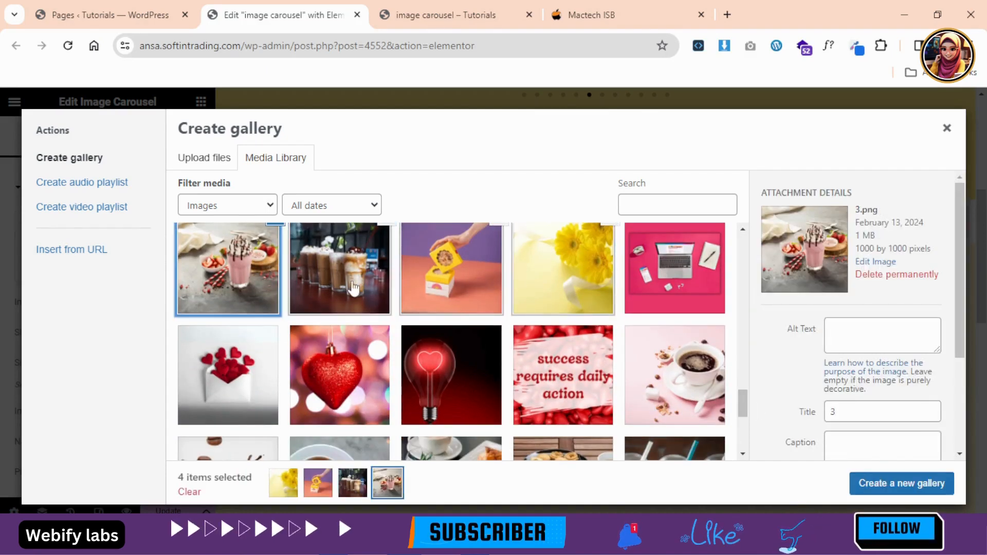
{"action": "left_click", "coordinate": [867, 481]}
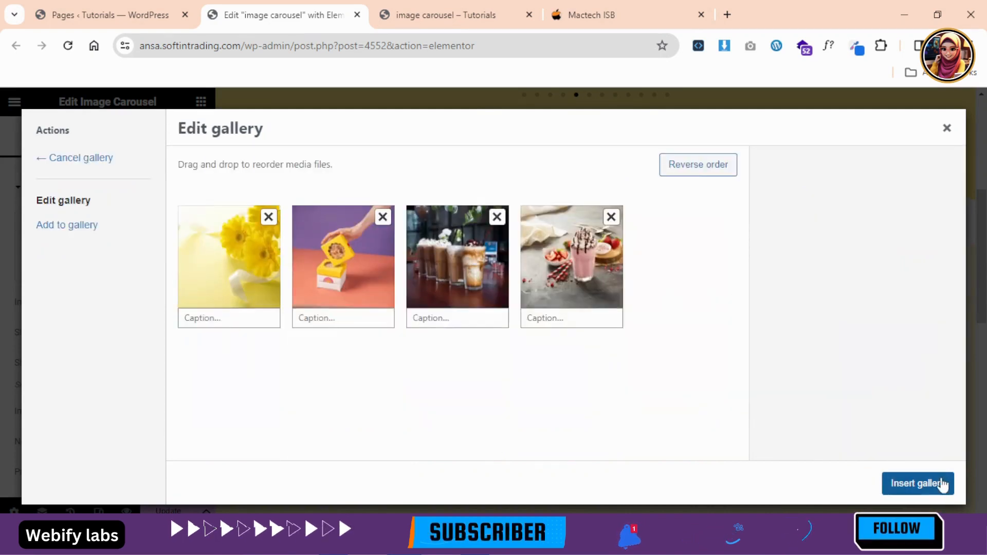
{"action": "left_click", "coordinate": [918, 483]}
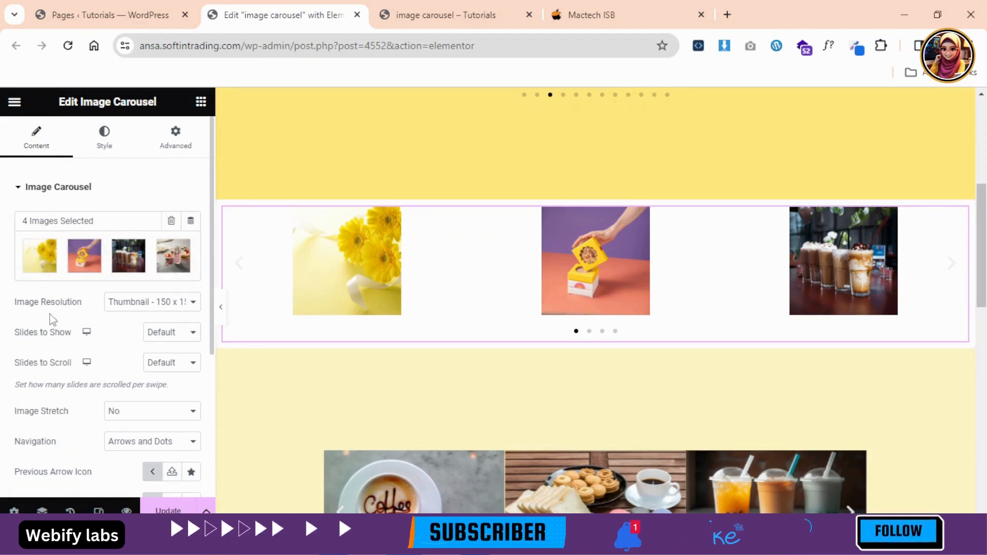
- Set the carousel's image resolution to Medium - 300 x 300, and after trying 2 slides to show, set it to 1
{"action": "left_click", "coordinate": [183, 307]}
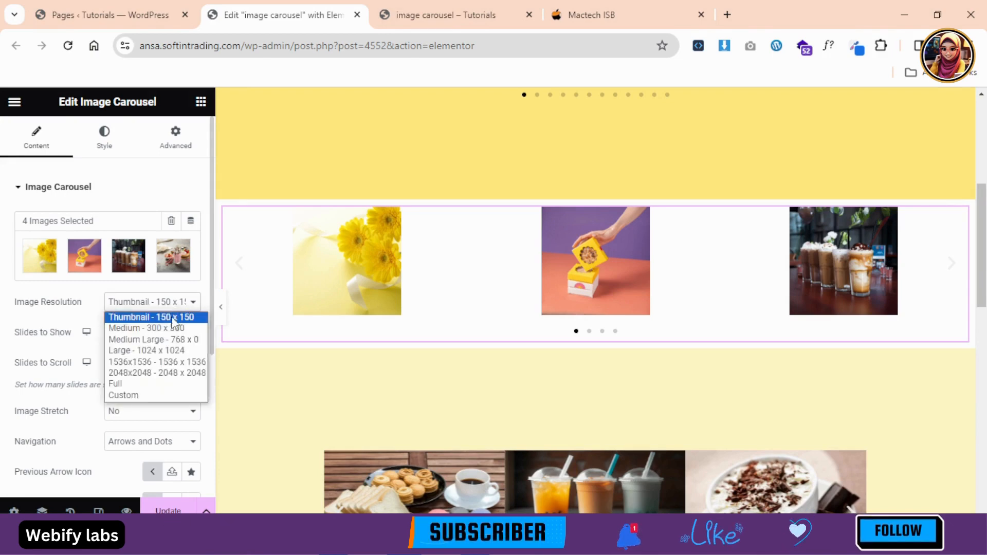
{"action": "left_click", "coordinate": [124, 330]}
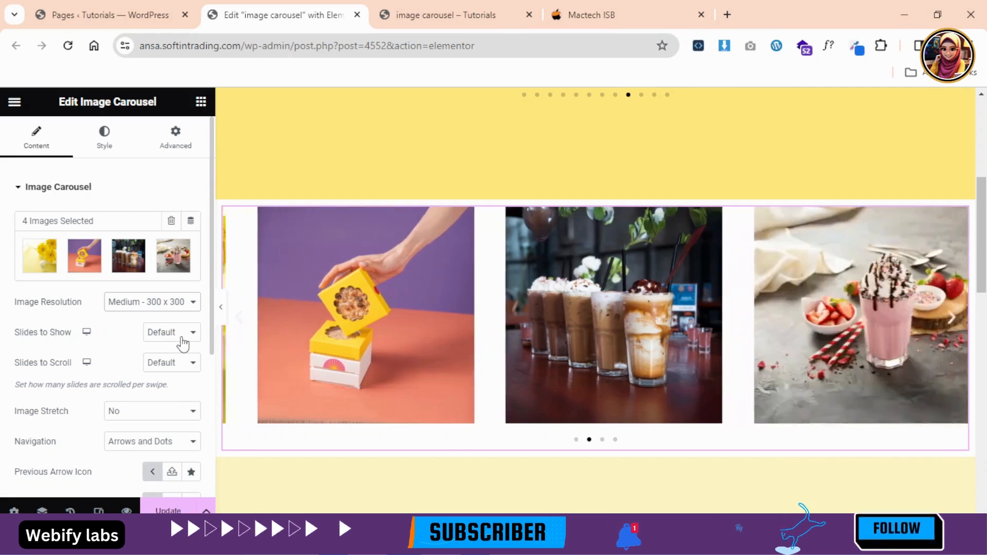
{"action": "left_click", "coordinate": [181, 337]}
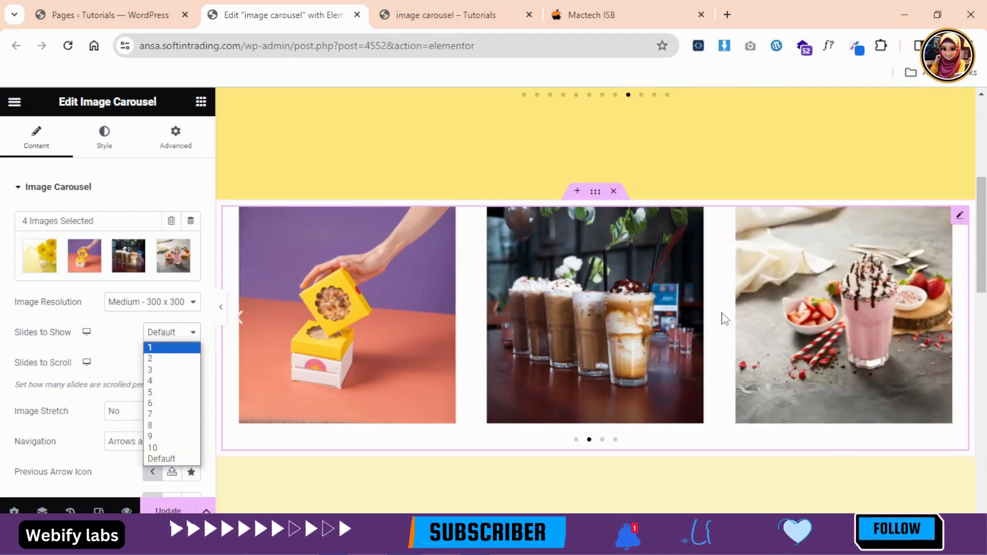
{"action": "left_click", "coordinate": [150, 360]}
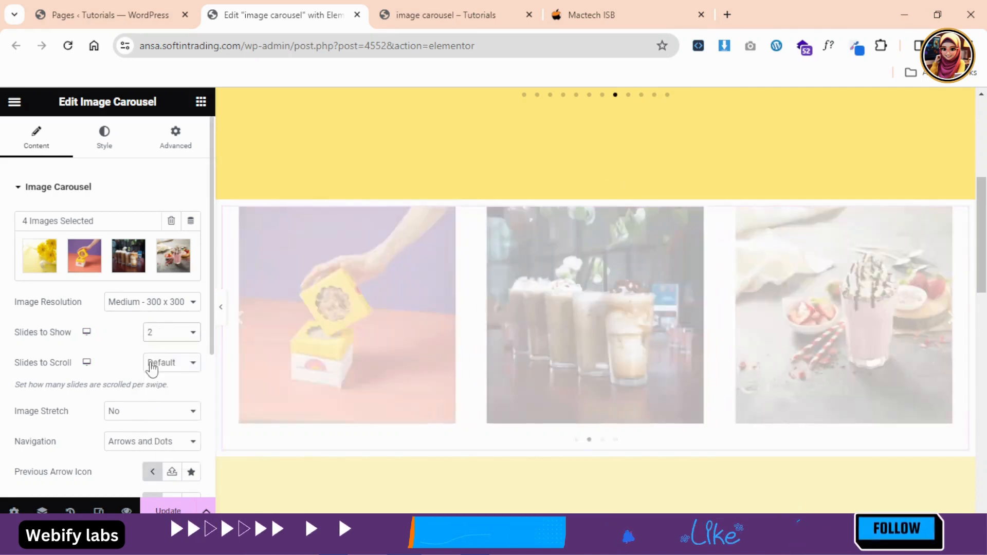
{"action": "left_click", "coordinate": [165, 335]}
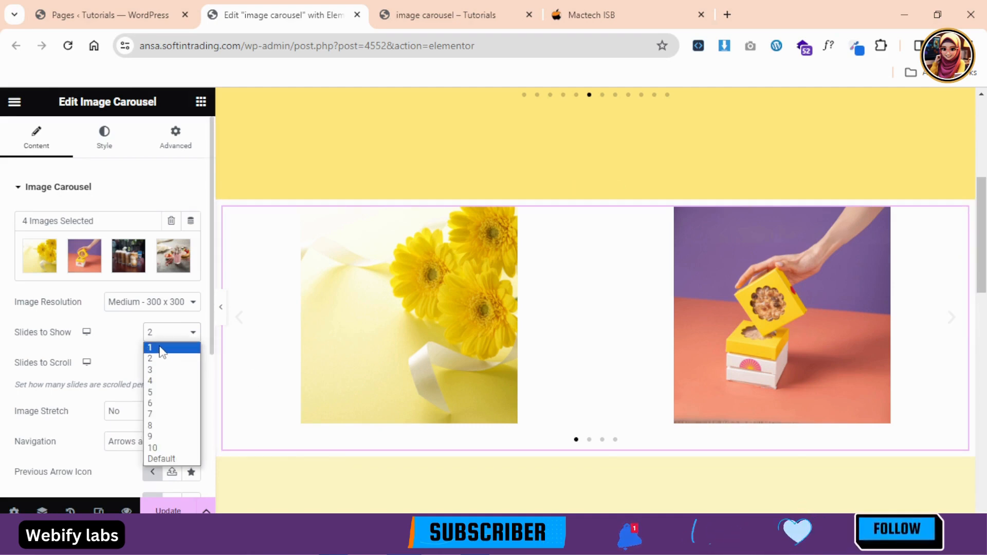
{"action": "left_click", "coordinate": [161, 349]}
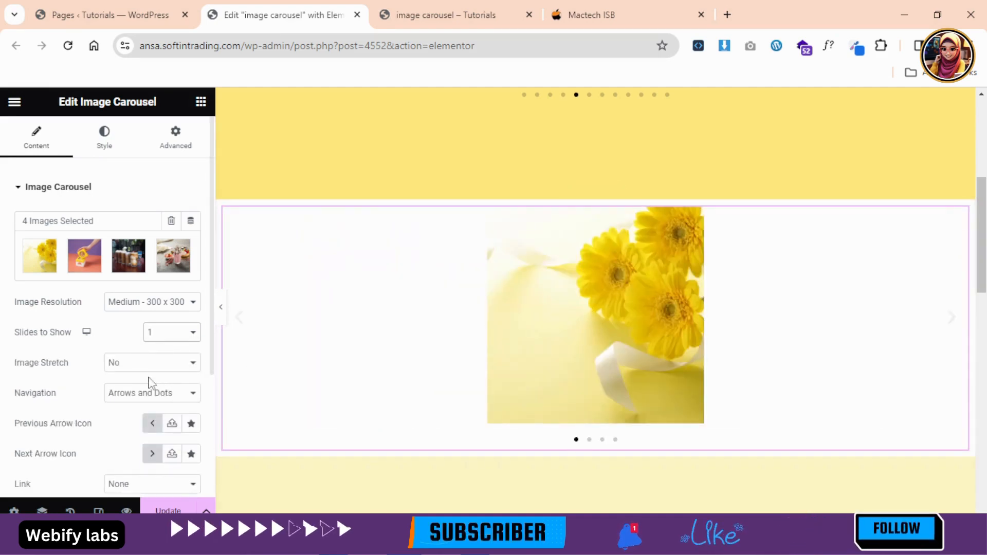
- Compare the carousel with 3 and 2 slides to show, and return Slides to Show to 1
{"action": "left_click", "coordinate": [166, 337]}
{"action": "left_click", "coordinate": [162, 370]}
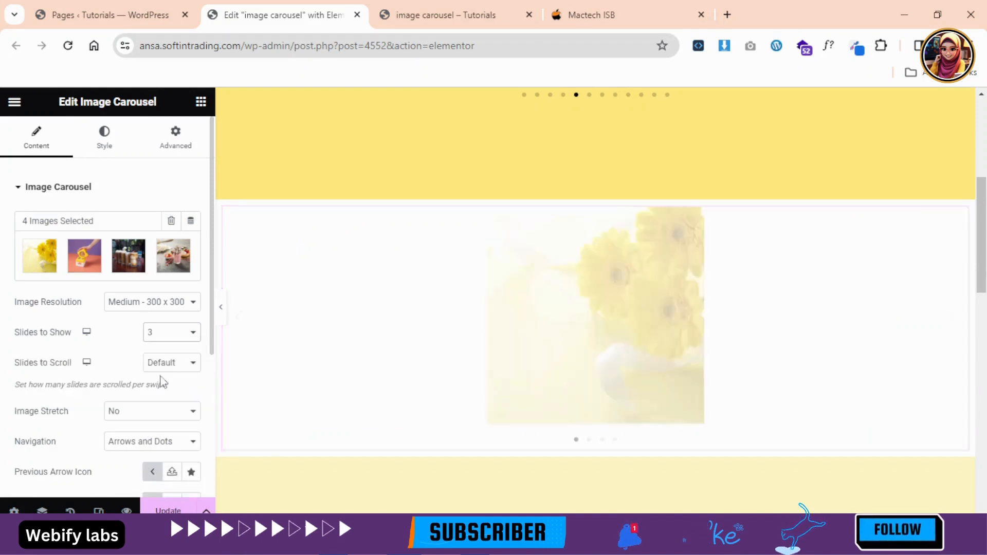
{"action": "left_click", "coordinate": [175, 333]}
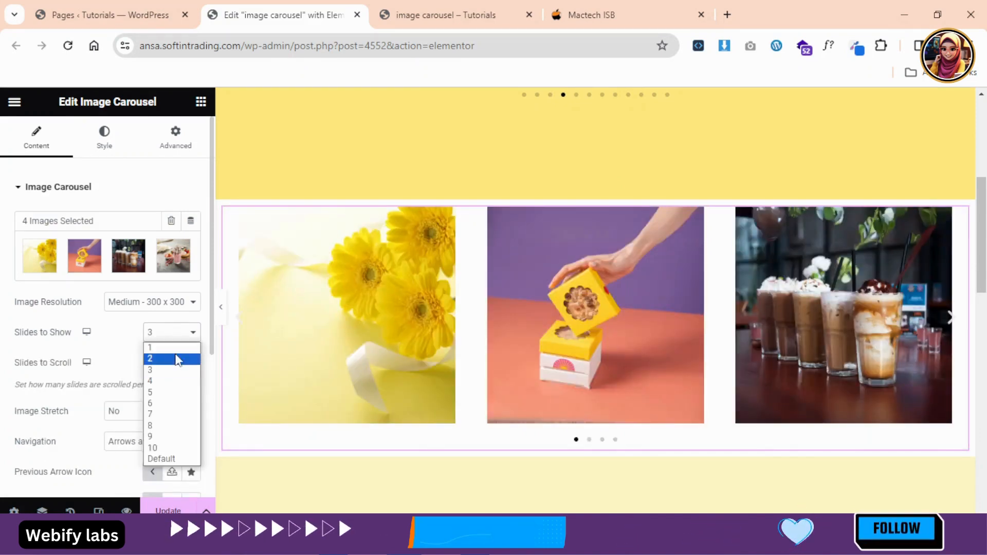
{"action": "left_click", "coordinate": [174, 359]}
{"action": "left_click", "coordinate": [172, 333]}
{"action": "left_click", "coordinate": [169, 349]}
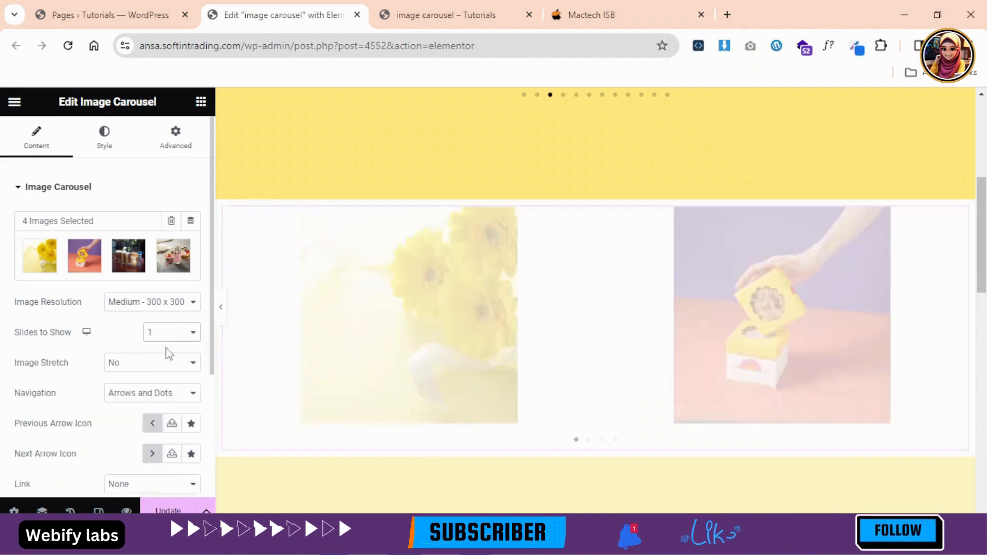
- Try Image Stretch set to Yes on the new carousel and switch it back to No
{"action": "left_click", "coordinate": [129, 366]}
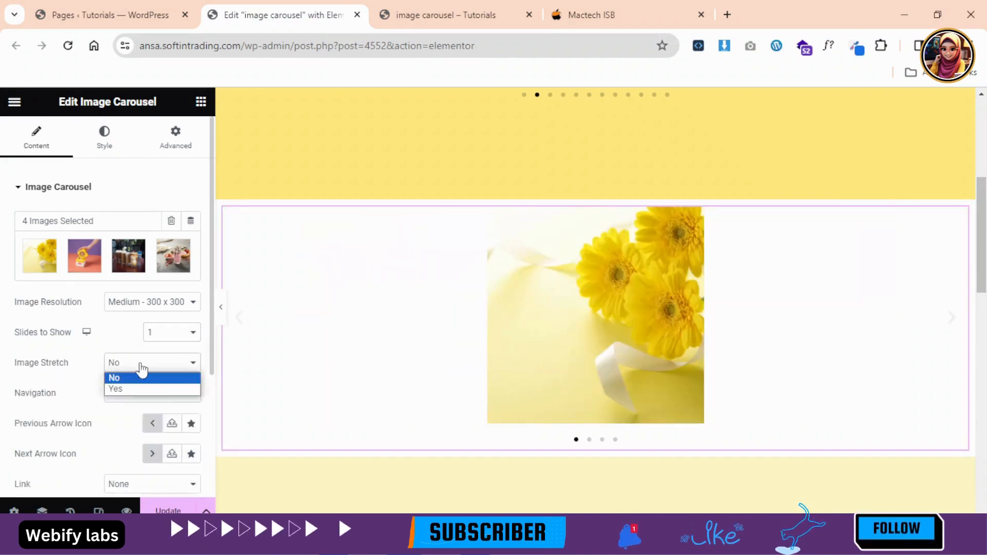
{"action": "left_click", "coordinate": [144, 388]}
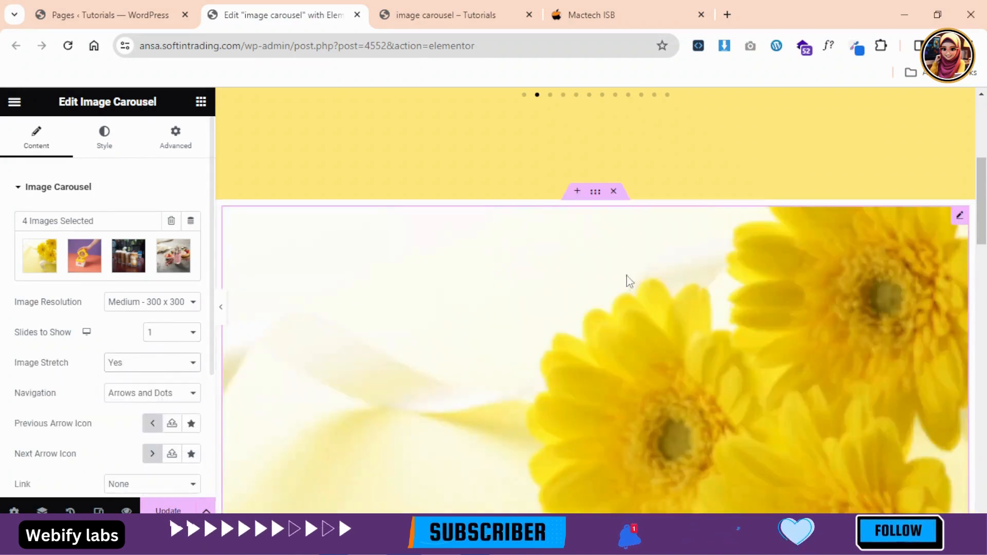
{"action": "scroll", "coordinate": [596, 293], "scroll_direction": "down", "scroll_amount": 5}
{"action": "mouse_move", "coordinate": [982, 323]}
{"action": "left_mouse_down"}
{"action": "mouse_move", "coordinate": [982, 360]}
{"action": "mouse_move", "coordinate": [982, 307]}
{"action": "left_mouse_up"}
{"action": "left_click", "coordinate": [174, 362]}
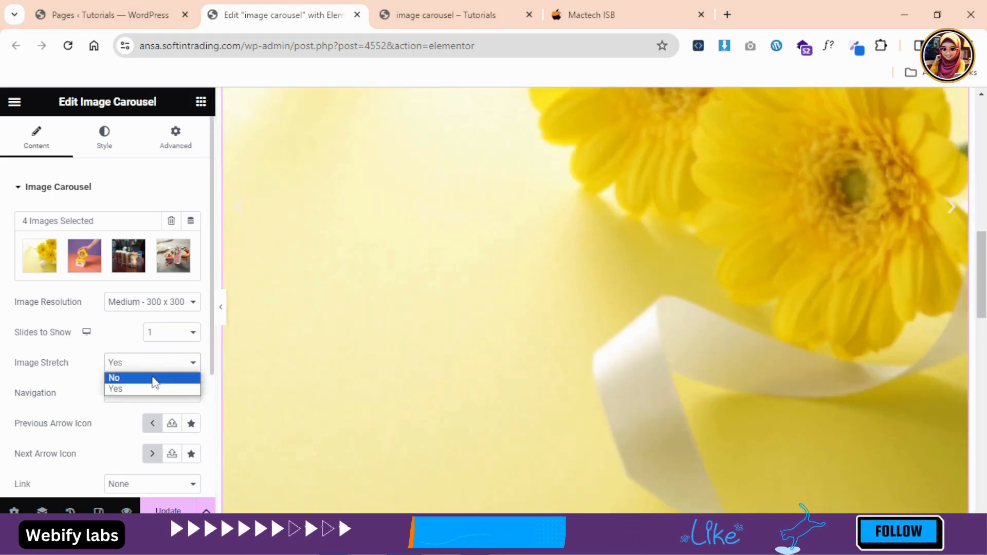
{"action": "left_click", "coordinate": [152, 378]}
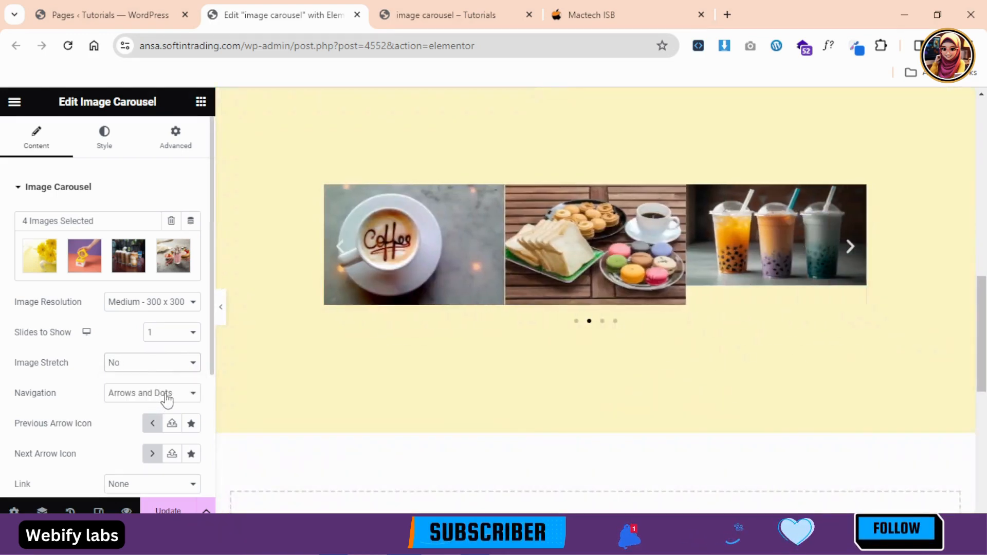
- Set the carousel's Slides to Show to 2 and try Slides to Scroll at 1
{"action": "left_click", "coordinate": [169, 334]}
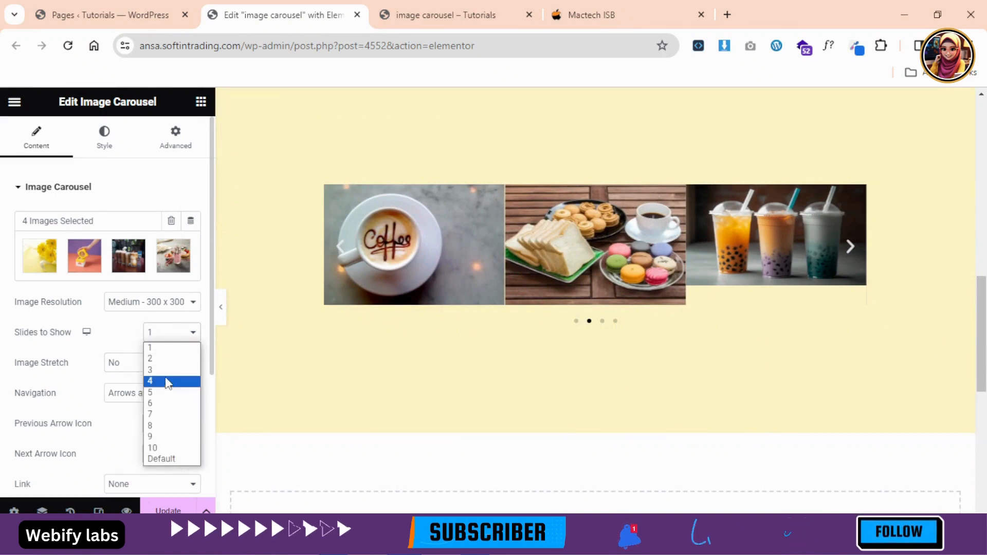
{"action": "left_click", "coordinate": [156, 358]}
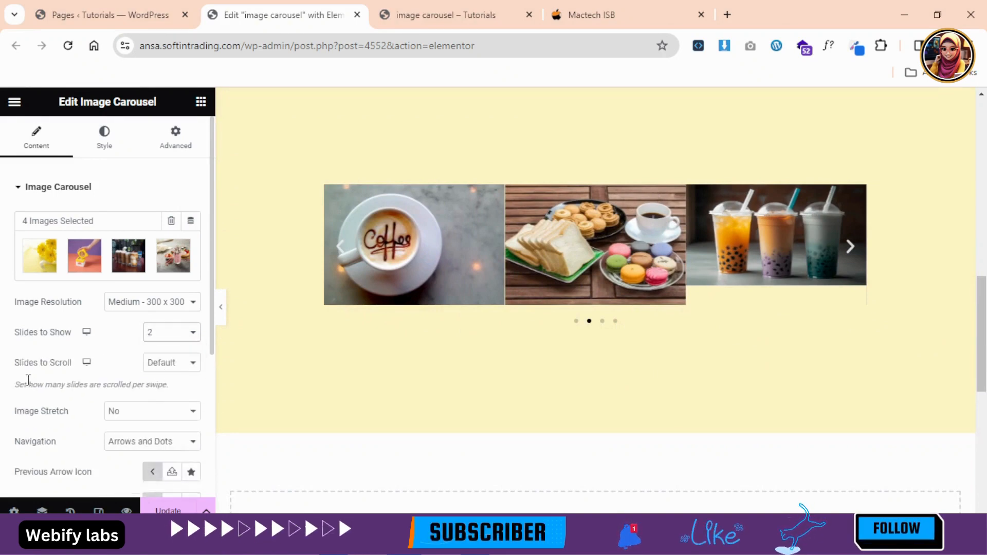
{"action": "left_click_drag", "start_coordinate": [15, 363], "coordinate": [69, 364]}
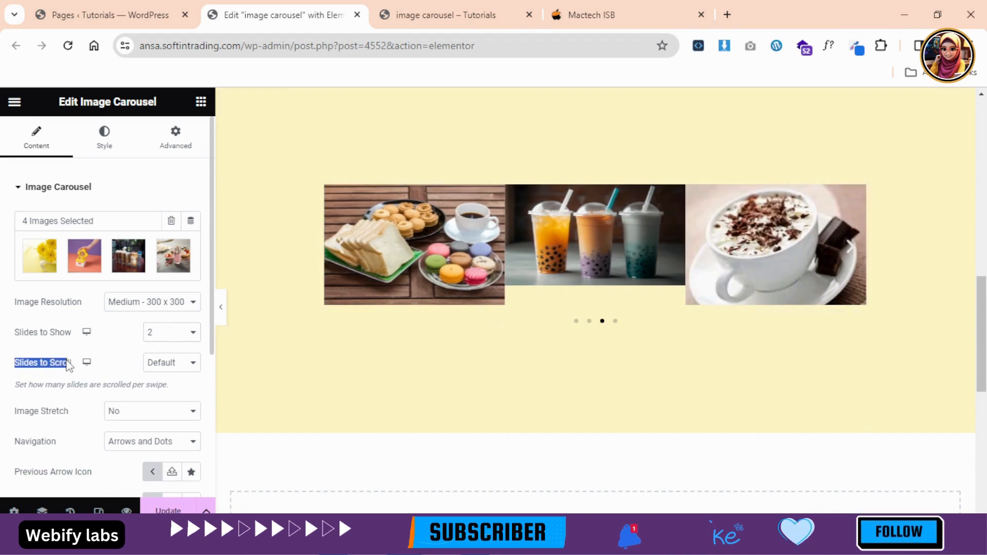
{"action": "left_click", "coordinate": [177, 376]}
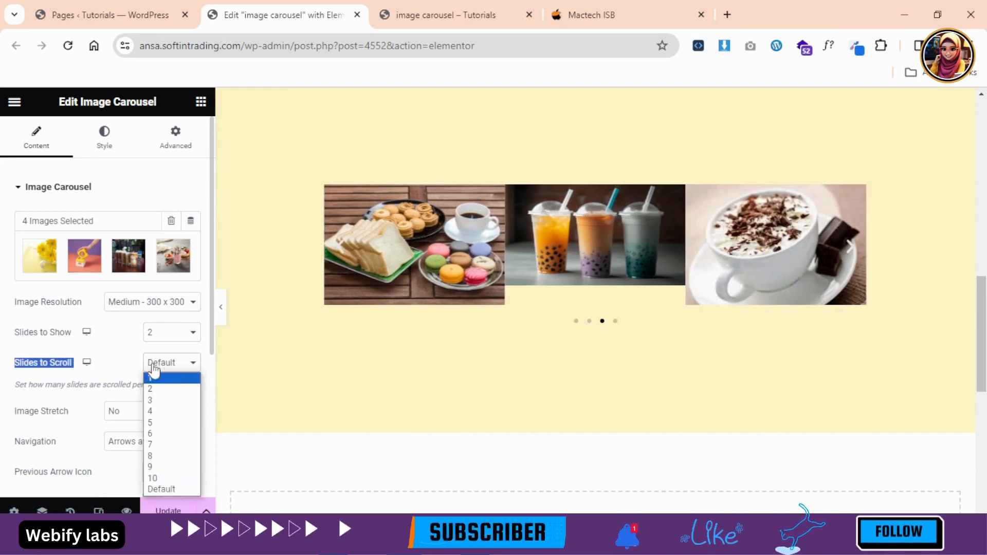
{"action": "left_click_drag", "start_coordinate": [979, 327], "coordinate": [976, 243]}
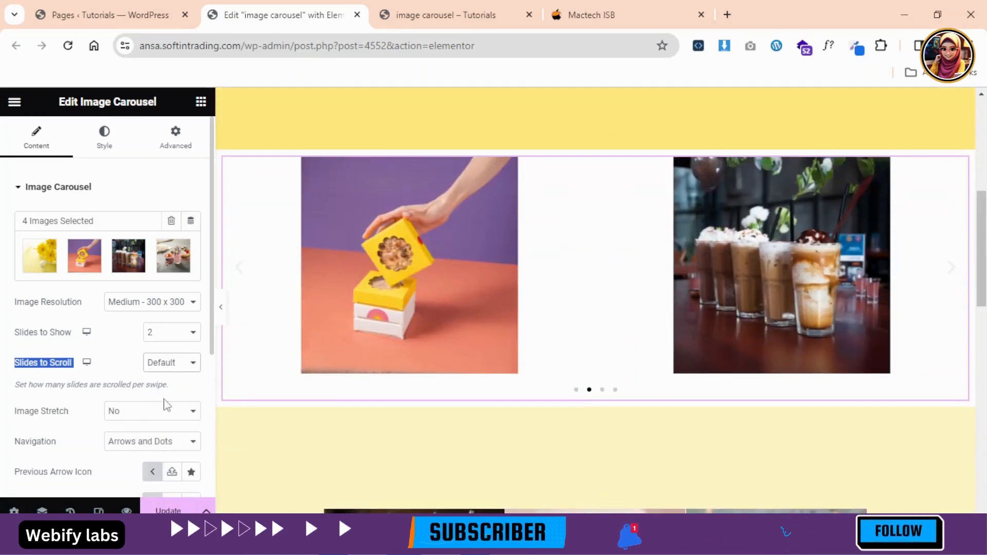
{"action": "left_click", "coordinate": [165, 364]}
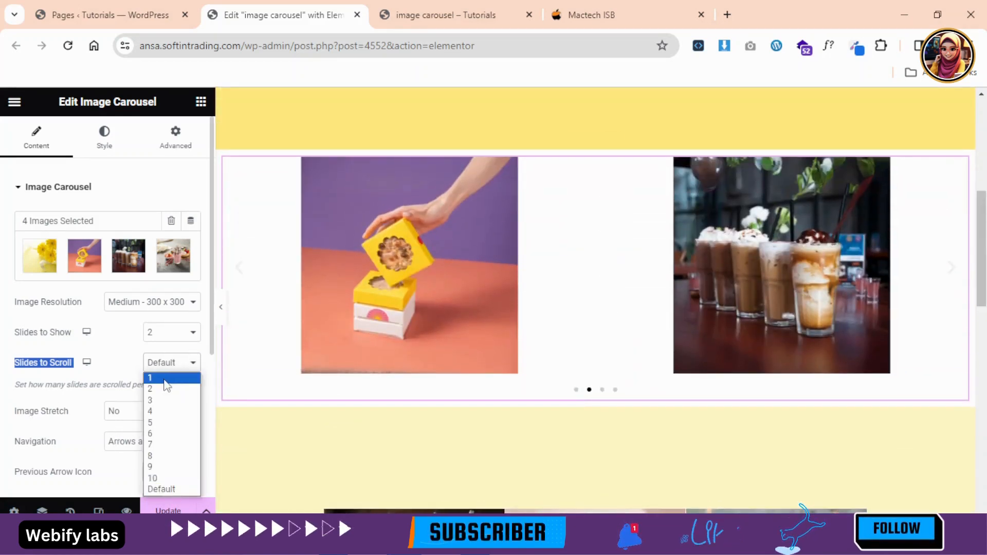
{"action": "left_click", "coordinate": [166, 379]}
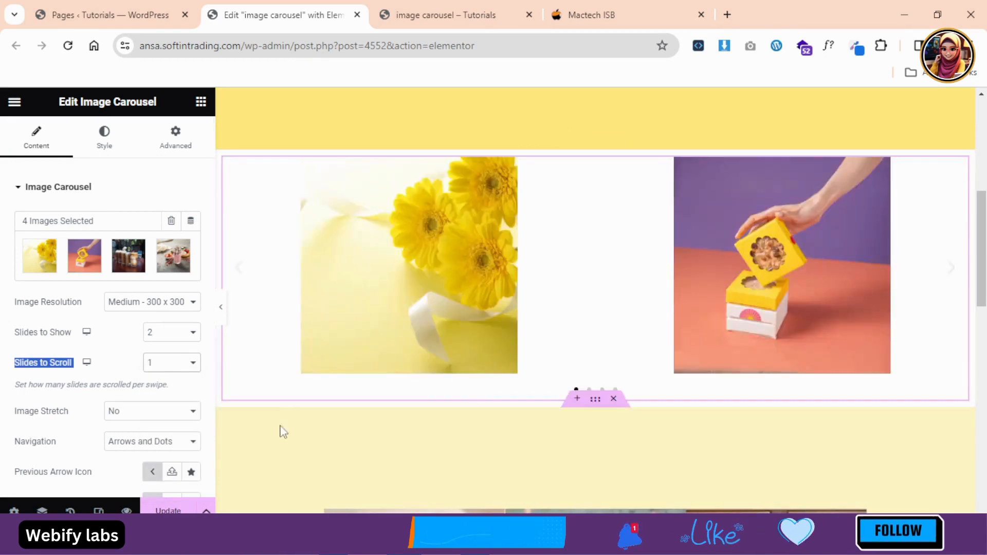
{"action": "scroll", "coordinate": [283, 432], "scroll_direction": "down", "scroll_amount": 3}
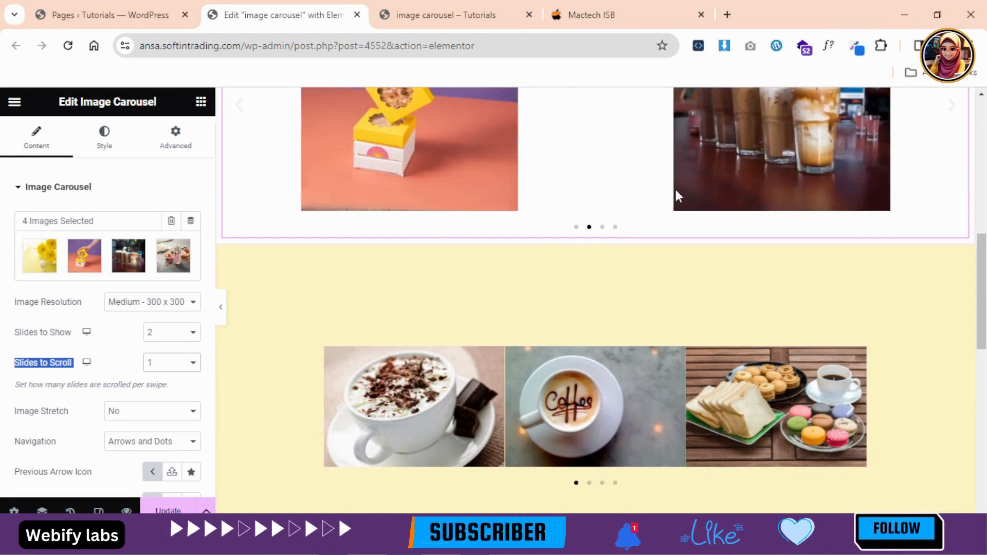
- Set Slides to Scroll to 2 and check the carousel in the page preview
{"action": "left_click", "coordinate": [172, 363]}
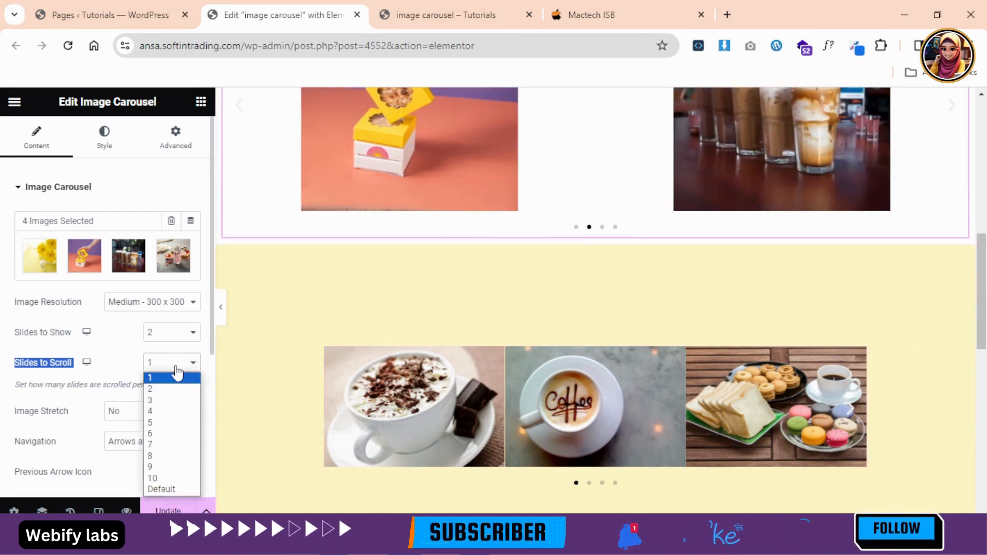
{"action": "left_click", "coordinate": [171, 399]}
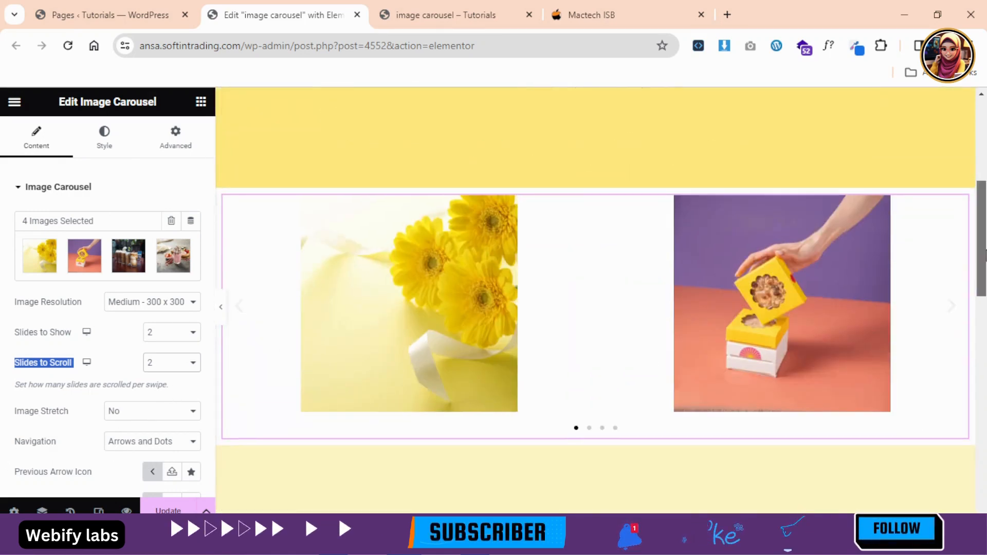
{"action": "scroll", "coordinate": [580, 323], "scroll_direction": "up", "scroll_amount": 4}
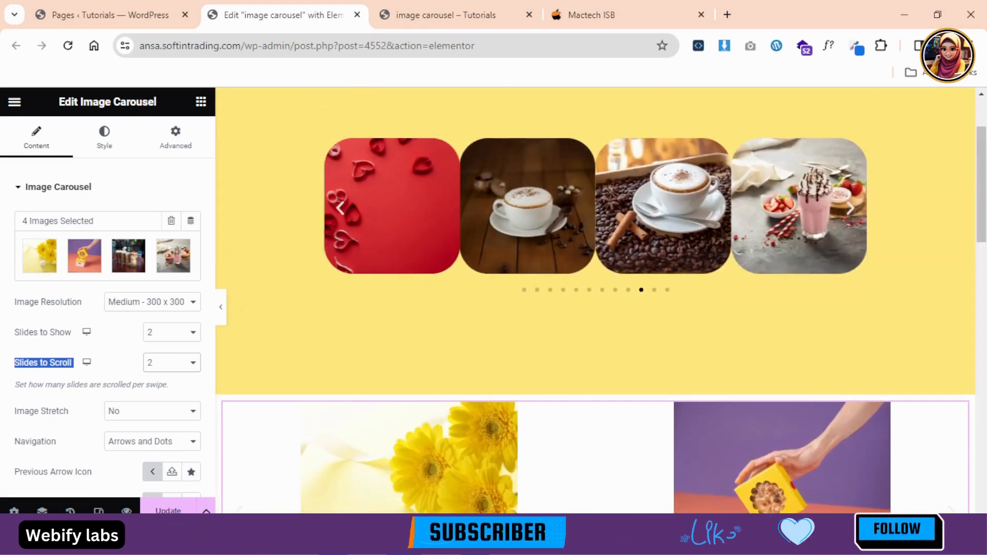
{"action": "scroll", "coordinate": [355, 306], "scroll_direction": "down", "scroll_amount": 7}
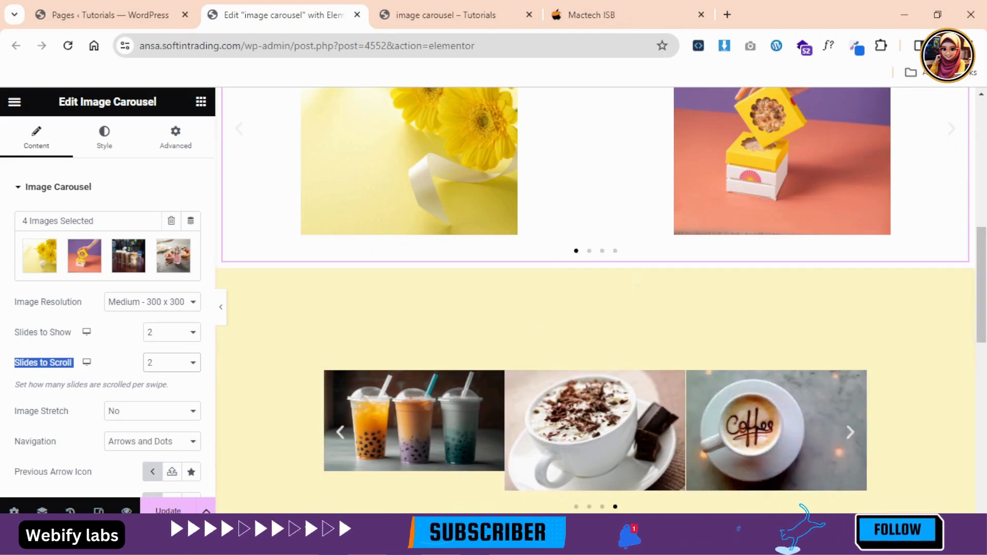
{"action": "scroll", "coordinate": [690, 342], "scroll_direction": "up", "scroll_amount": 2}
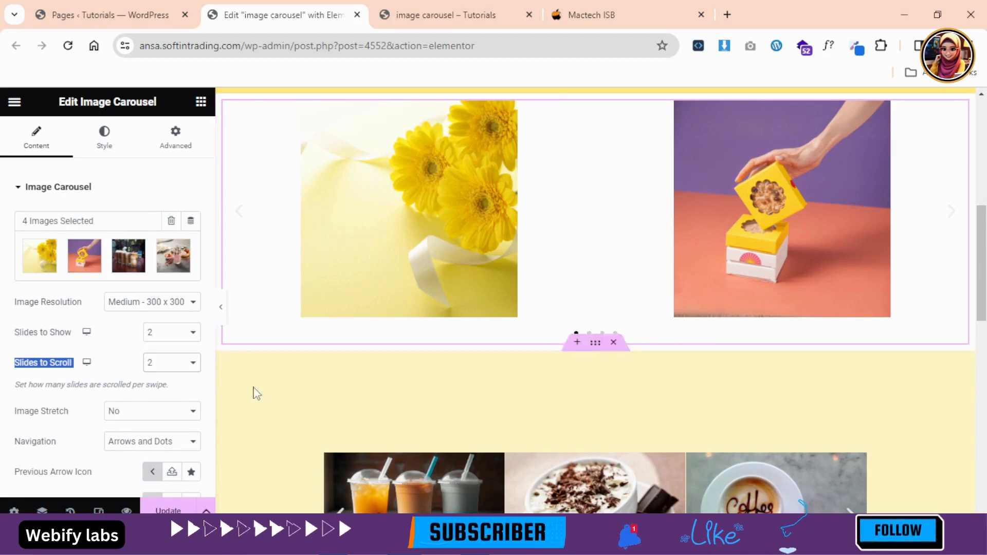
- Try the Arrows, Dots and None navigation options on the carousel, and return Navigation to Arrows and Dots
{"action": "left_click", "coordinate": [162, 450]}
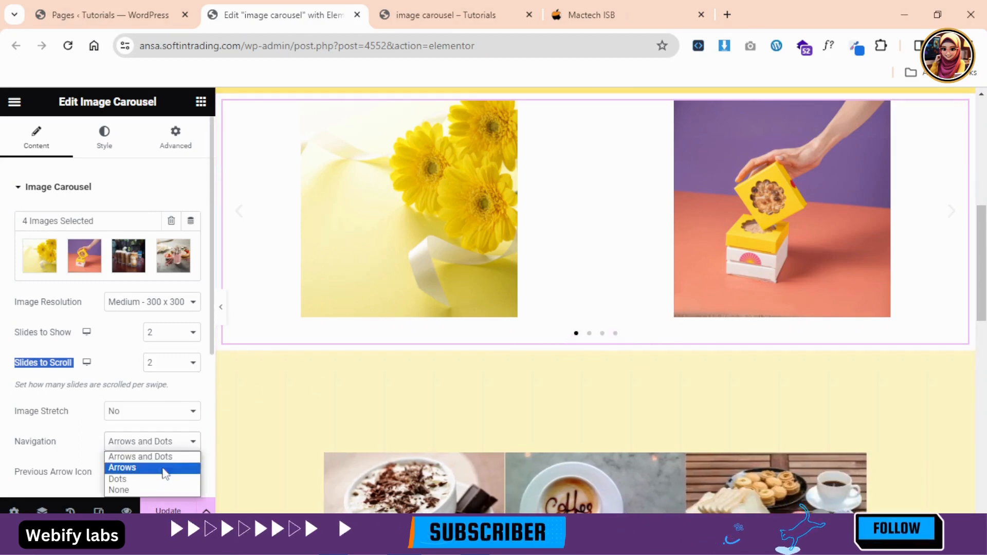
{"action": "left_click", "coordinate": [146, 468]}
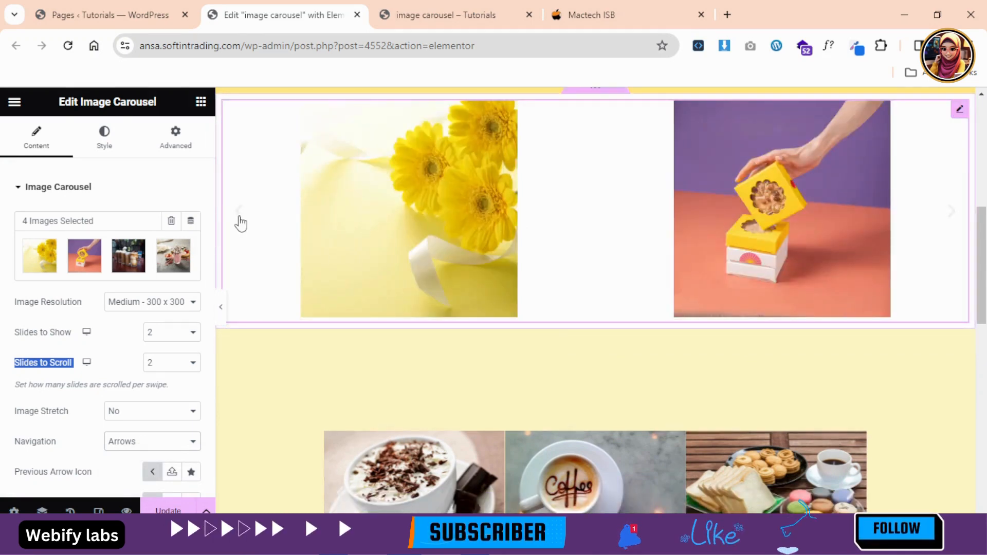
{"action": "left_click", "coordinate": [159, 445]}
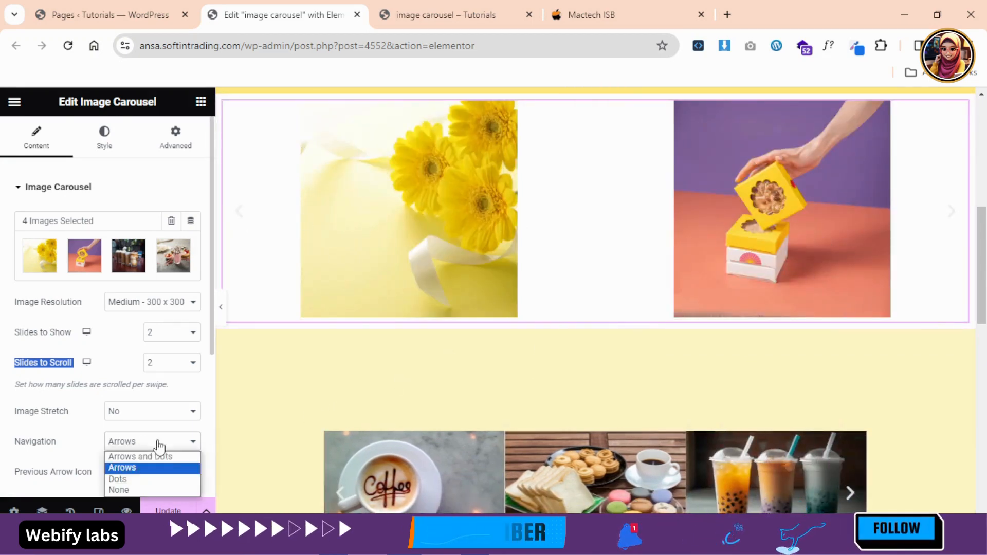
{"action": "left_click", "coordinate": [123, 479]}
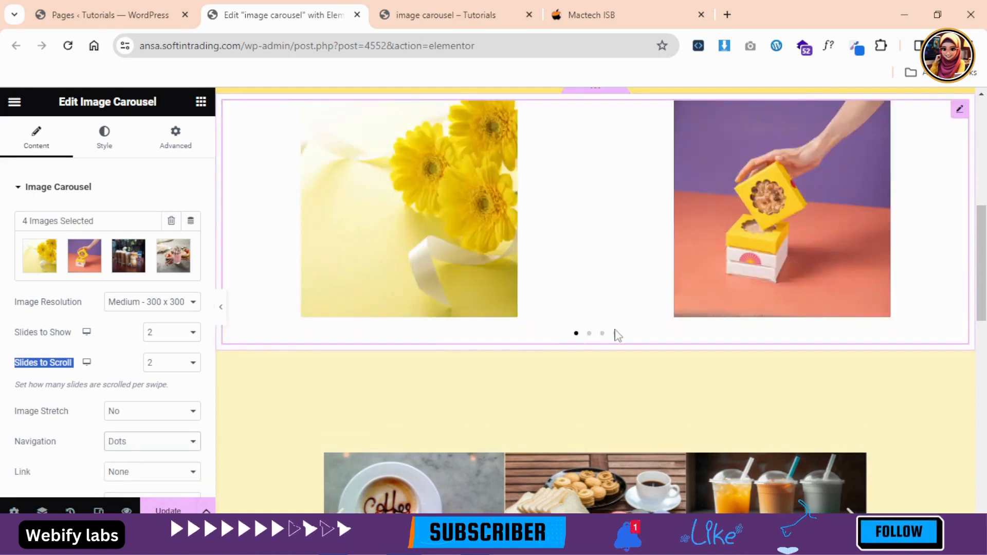
{"action": "left_click", "coordinate": [147, 443]}
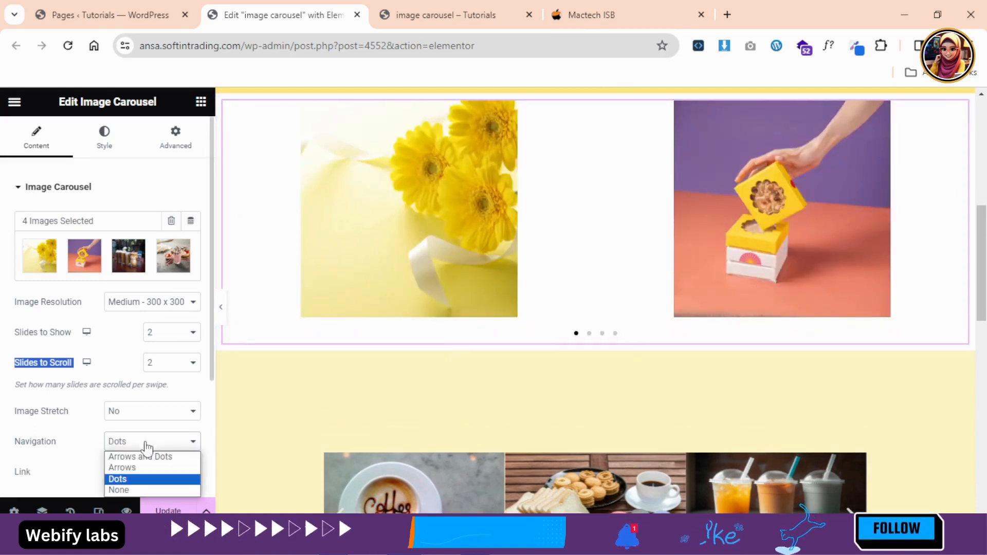
{"action": "left_click", "coordinate": [137, 490]}
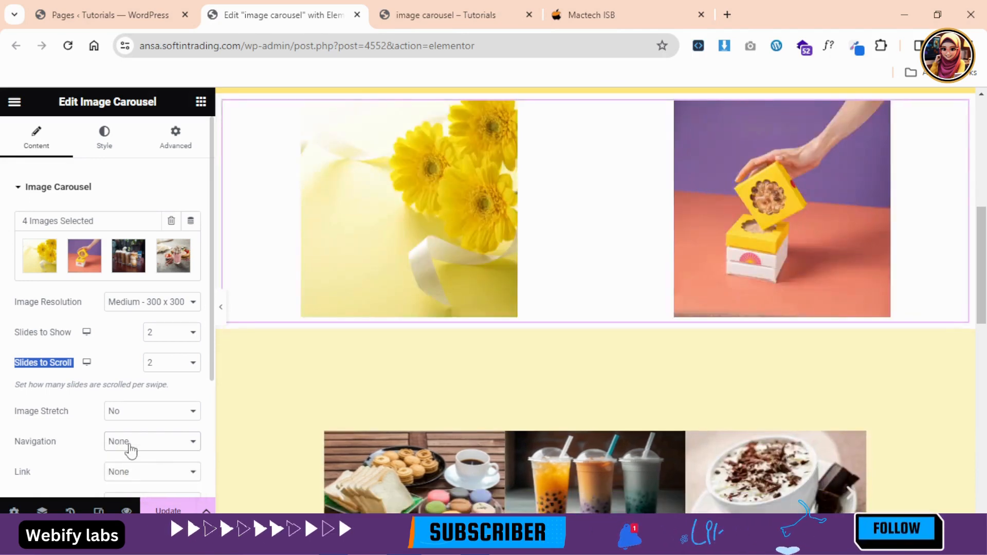
{"action": "left_click", "coordinate": [131, 447]}
{"action": "left_click", "coordinate": [137, 459]}
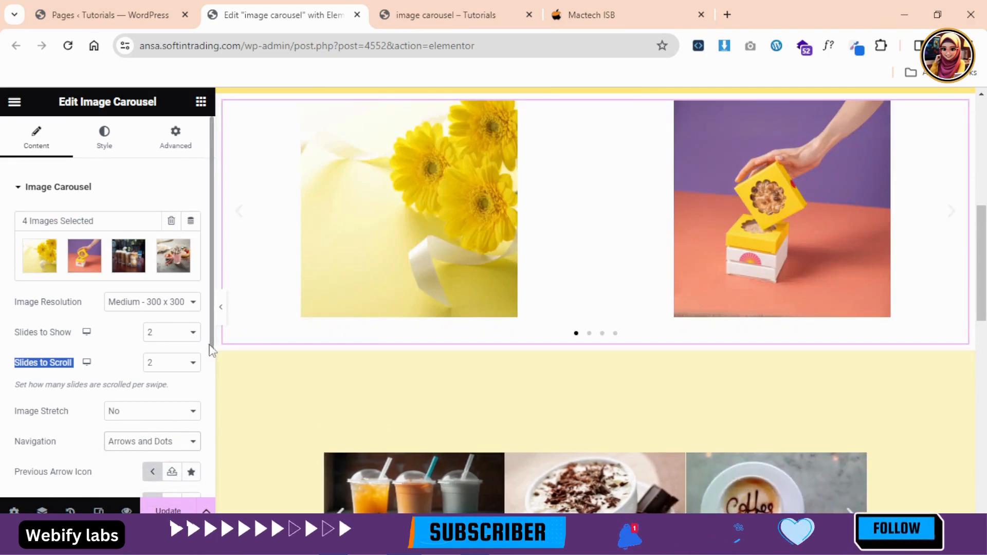
- Replace the carousel's previous arrow icon with the solid black circled left arrow from the recommended icons in the icon library
{"action": "scroll", "coordinate": [211, 418], "scroll_direction": "down", "scroll_amount": 2}
{"action": "scroll", "coordinate": [187, 370], "scroll_direction": "up", "scroll_amount": 2}
{"action": "scroll", "coordinate": [165, 423], "scroll_direction": "down", "scroll_amount": 2}
{"action": "scroll", "coordinate": [148, 410], "scroll_direction": "up", "scroll_amount": 1}
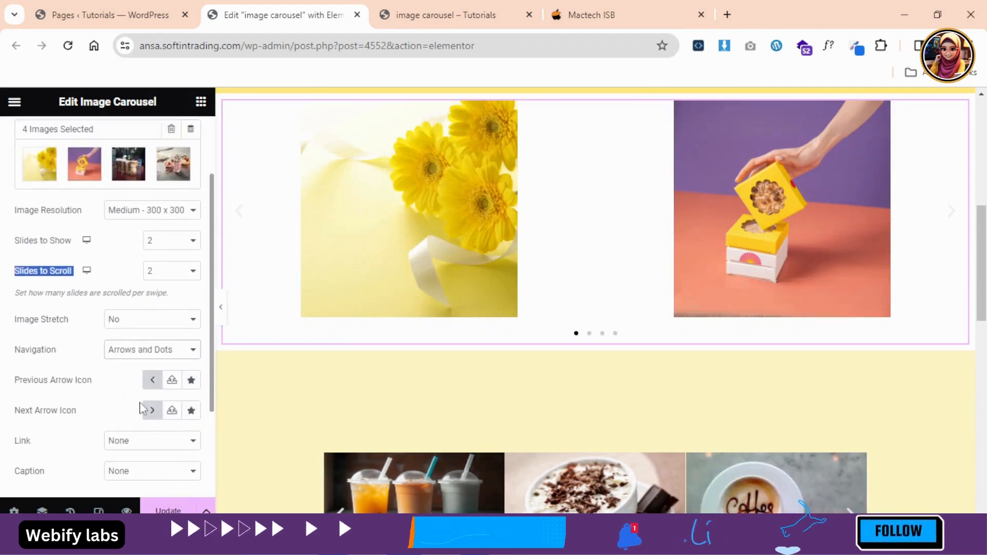
{"action": "scroll", "coordinate": [123, 406], "scroll_direction": "up", "scroll_amount": 1}
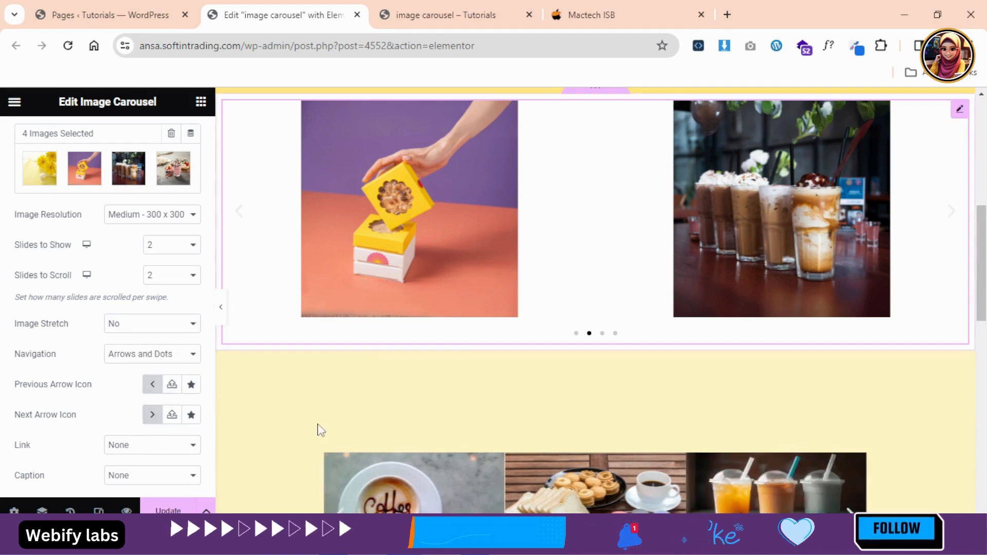
{"action": "left_click", "coordinate": [153, 385]}
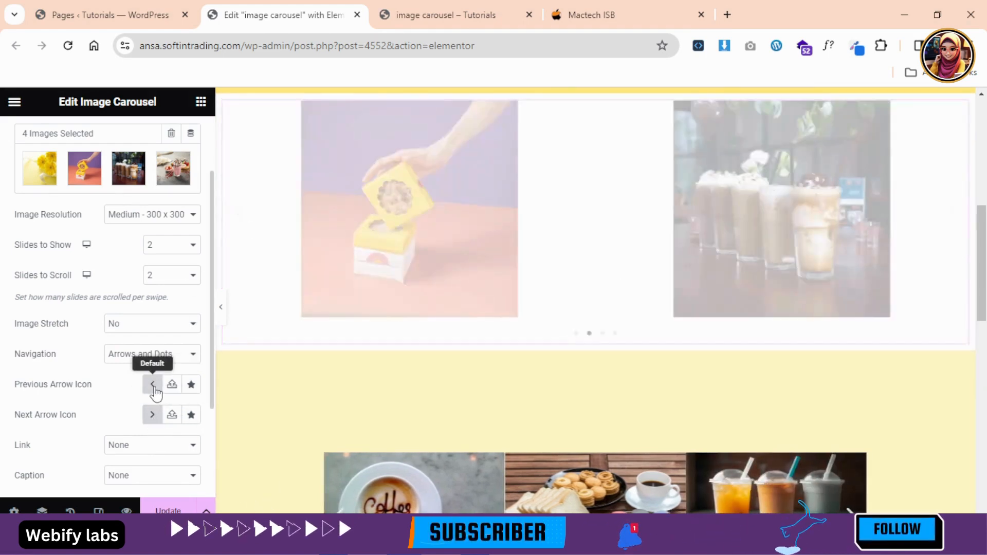
{"action": "left_click", "coordinate": [191, 385]}
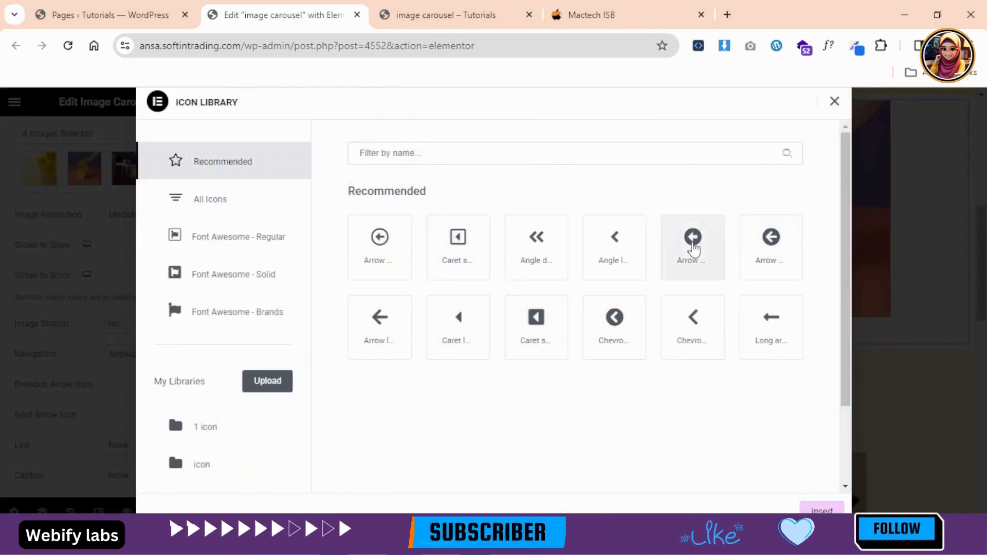
{"action": "left_click", "coordinate": [695, 252]}
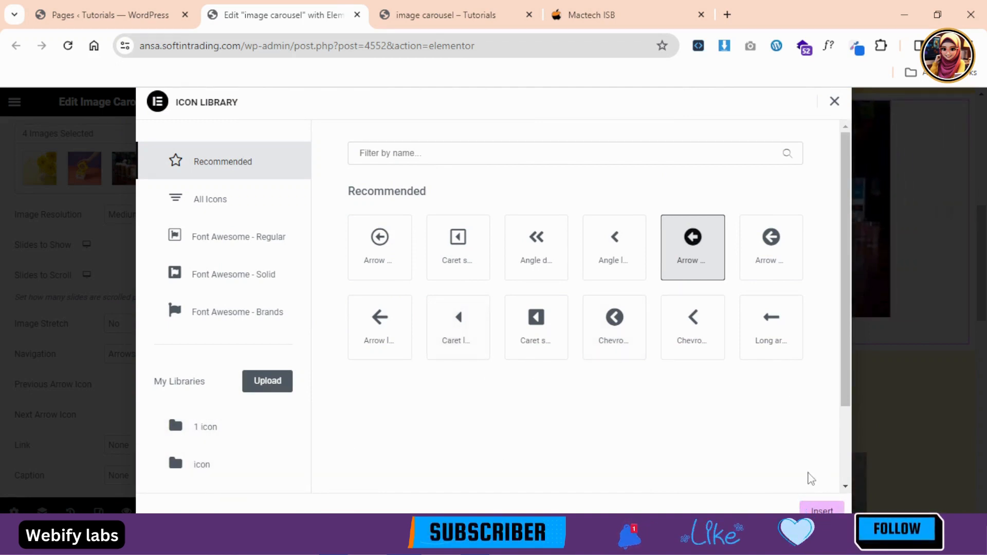
{"action": "left_click", "coordinate": [821, 509]}
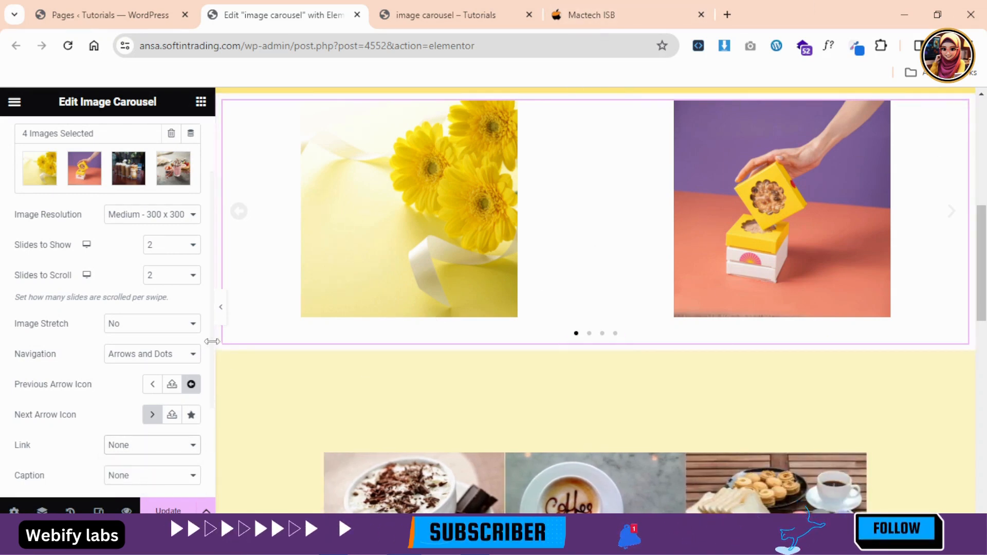
- Link the carousel images to Media File and set Lightbox to Yes
{"action": "left_click_drag", "start_coordinate": [211, 353], "coordinate": [211, 423]}
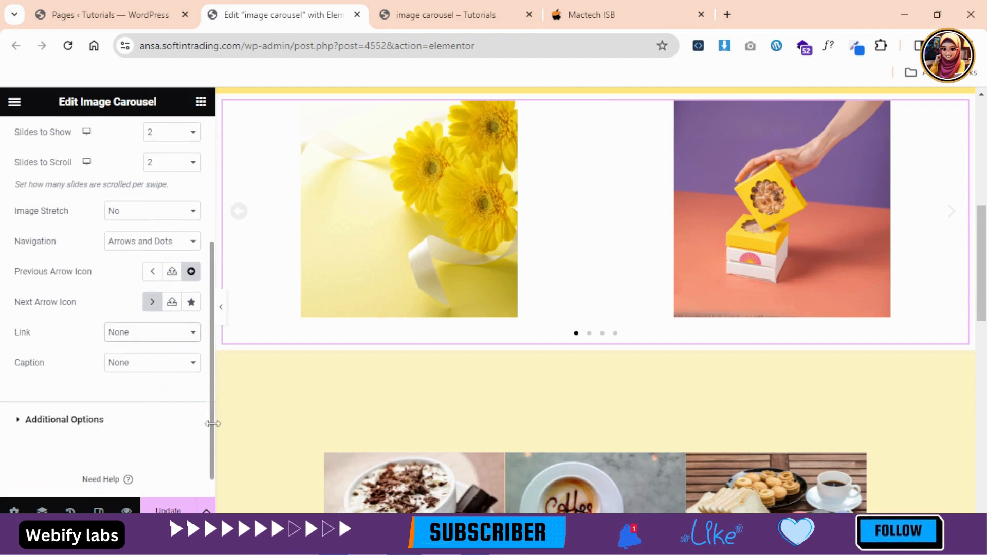
{"action": "left_click", "coordinate": [144, 333]}
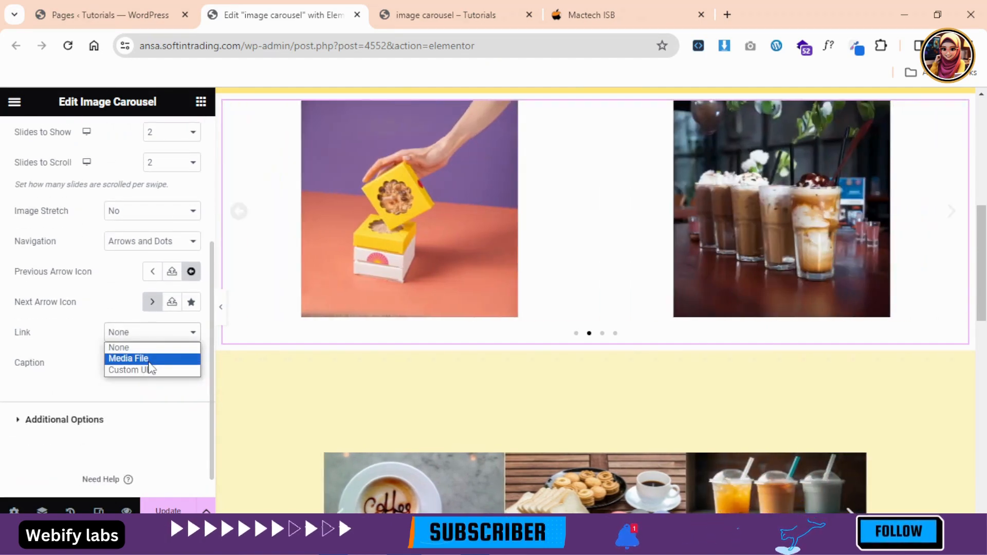
{"action": "left_click", "coordinate": [148, 359]}
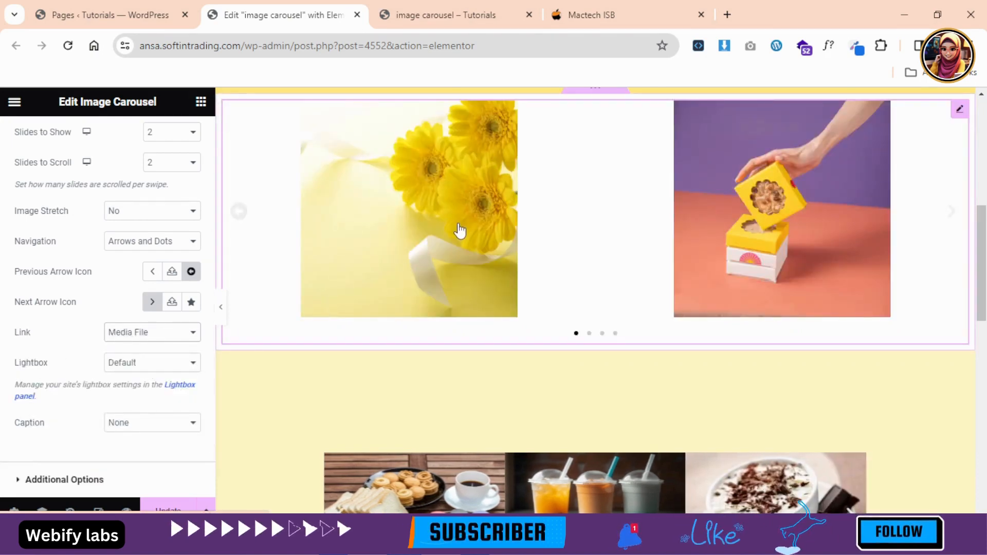
{"action": "left_click", "coordinate": [163, 364]}
{"action": "left_click", "coordinate": [147, 390]}
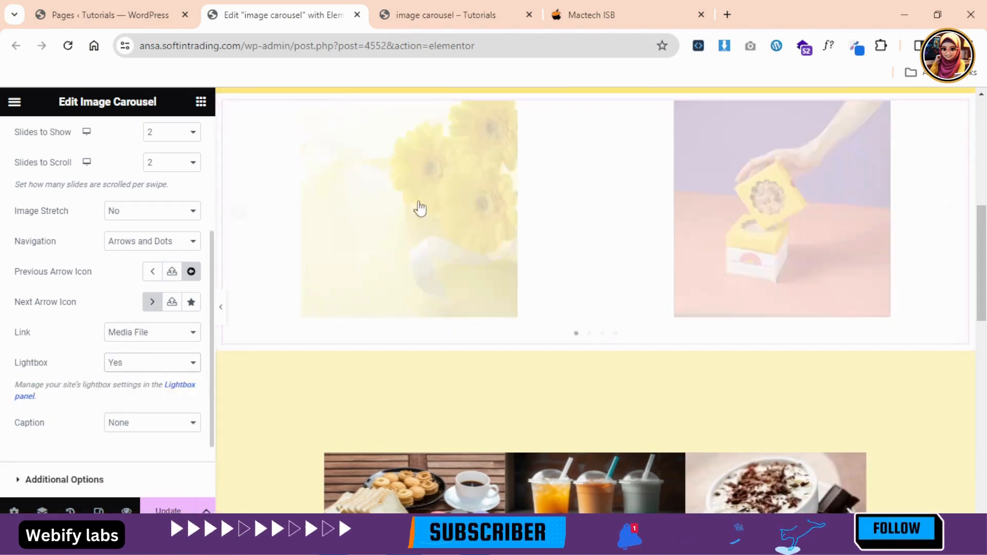
- Preview the carousel images in the lightbox starting from the yellow flowers, close it, and reopen the carousel's settings
{"action": "left_click", "coordinate": [435, 207]}
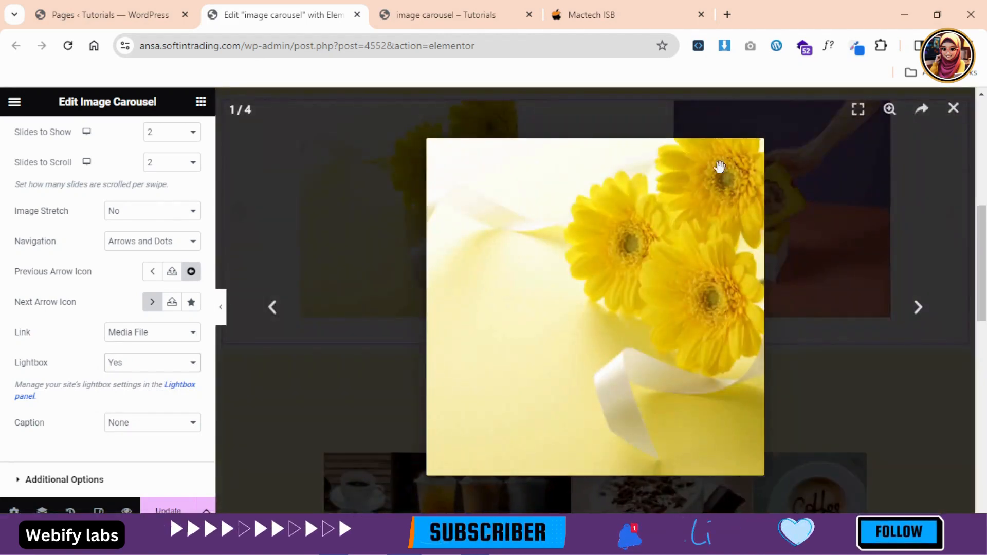
{"action": "left_click", "coordinate": [916, 308]}
{"action": "left_click", "coordinate": [916, 308]}
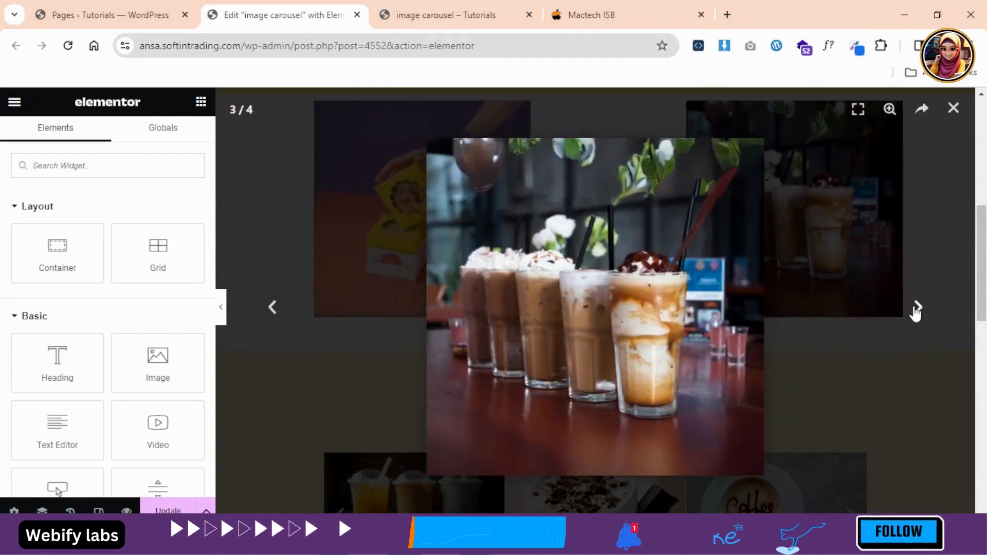
{"action": "left_click", "coordinate": [917, 309]}
{"action": "left_click", "coordinate": [953, 108]}
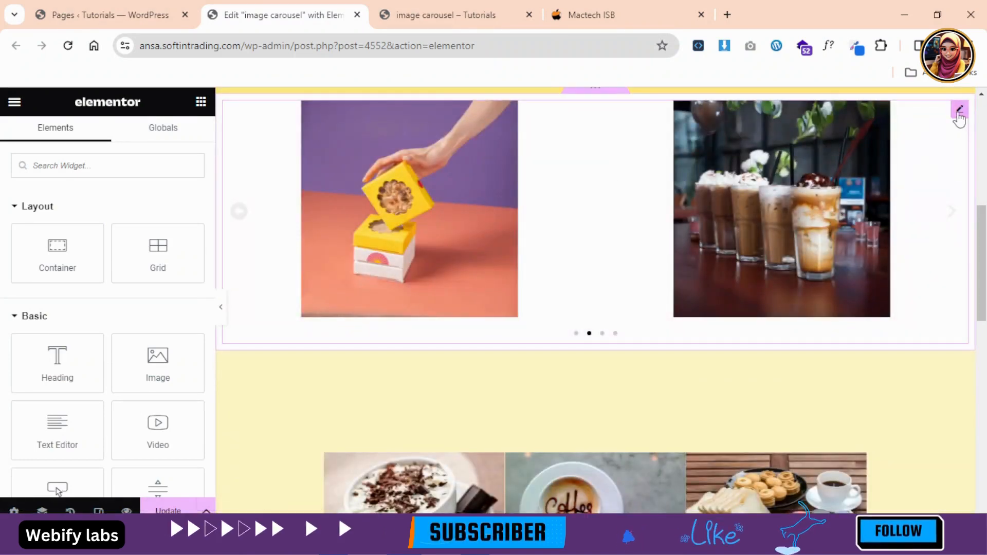
{"action": "left_click", "coordinate": [959, 110]}
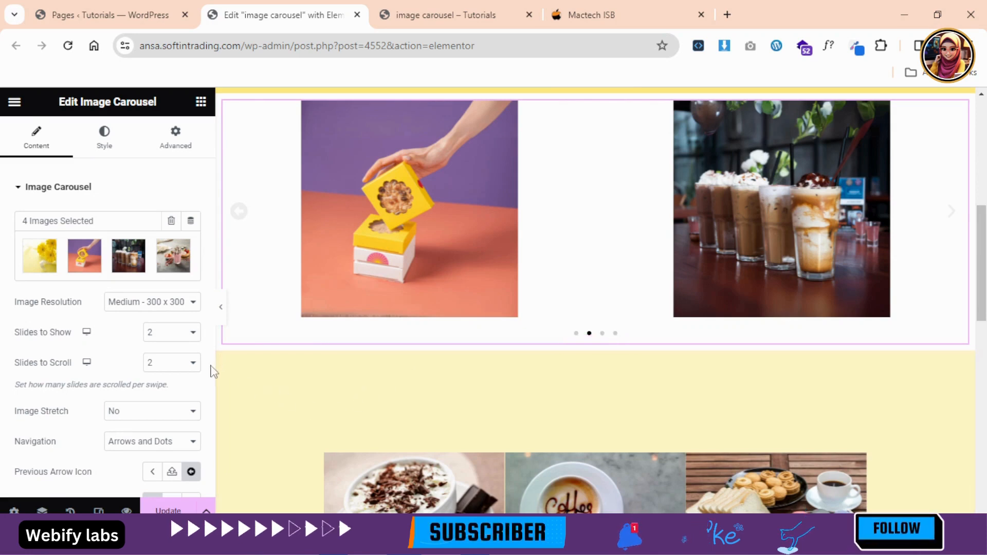
{"action": "scroll", "coordinate": [211, 372], "scroll_direction": "down", "scroll_amount": 5}
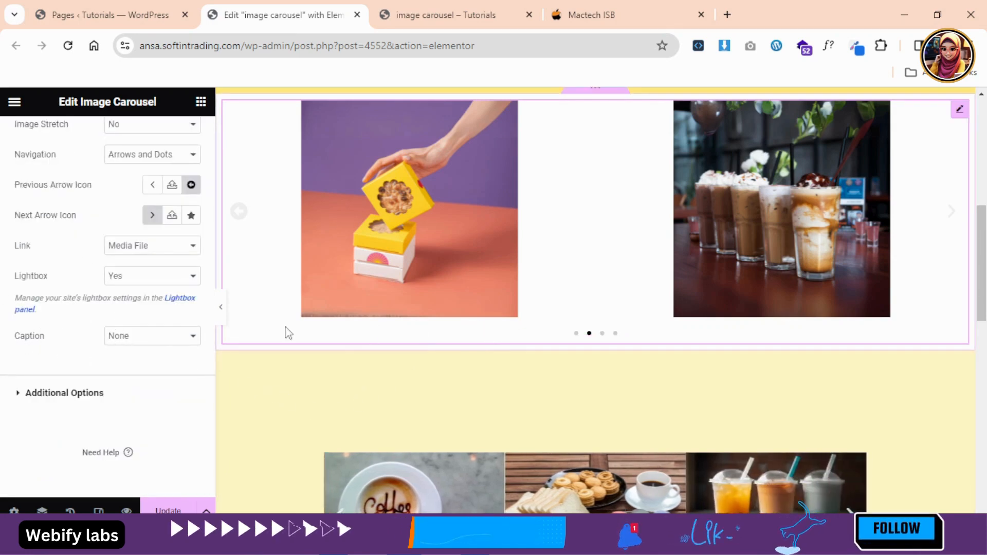
- Set the carousel's Caption to Title, view the captions under the images, and open the yellow gift box image in the lightbox
{"action": "left_click", "coordinate": [149, 337]}
{"action": "left_click", "coordinate": [149, 363]}
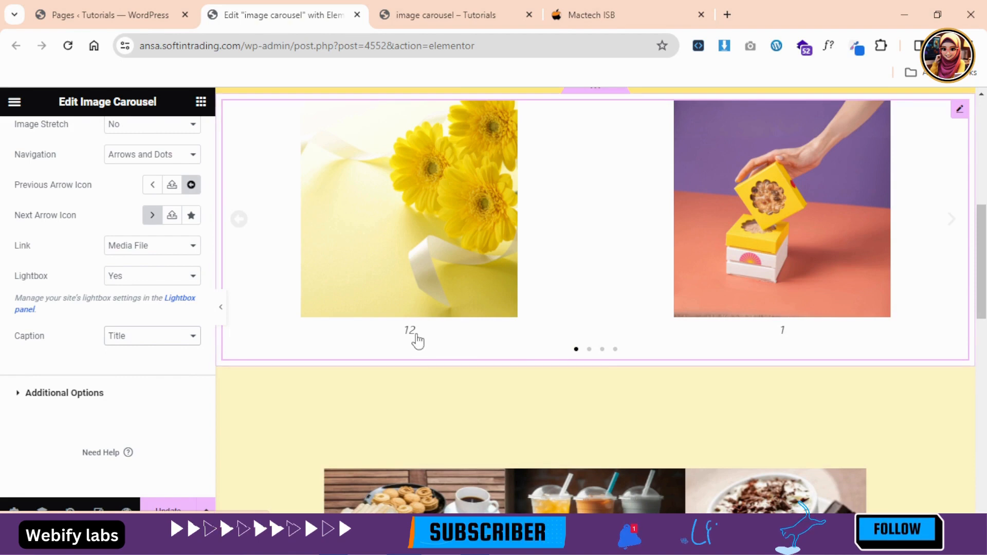
{"action": "left_click_drag", "start_coordinate": [982, 278], "coordinate": [982, 273]}
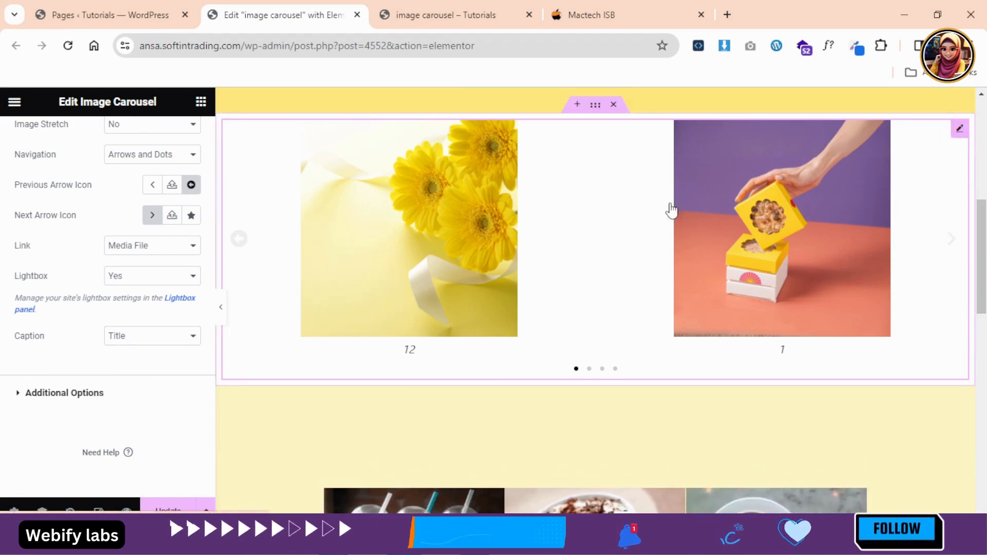
{"action": "left_click", "coordinate": [798, 196]}
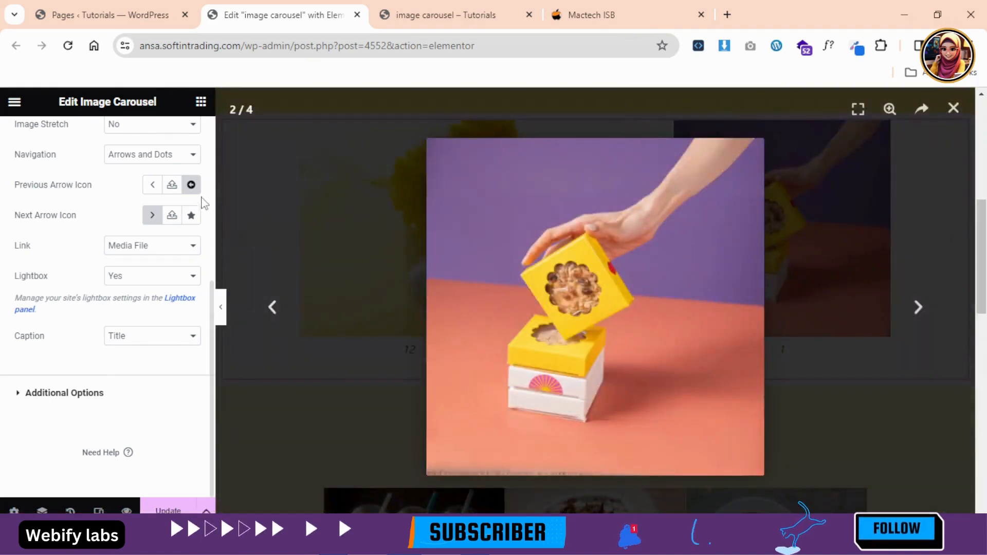
- Examine the title, caption and description fields of the yellow flowers image in the carousel's gallery, and close the gallery without changes
{"action": "scroll", "coordinate": [208, 202], "scroll_direction": "up", "scroll_amount": 5}
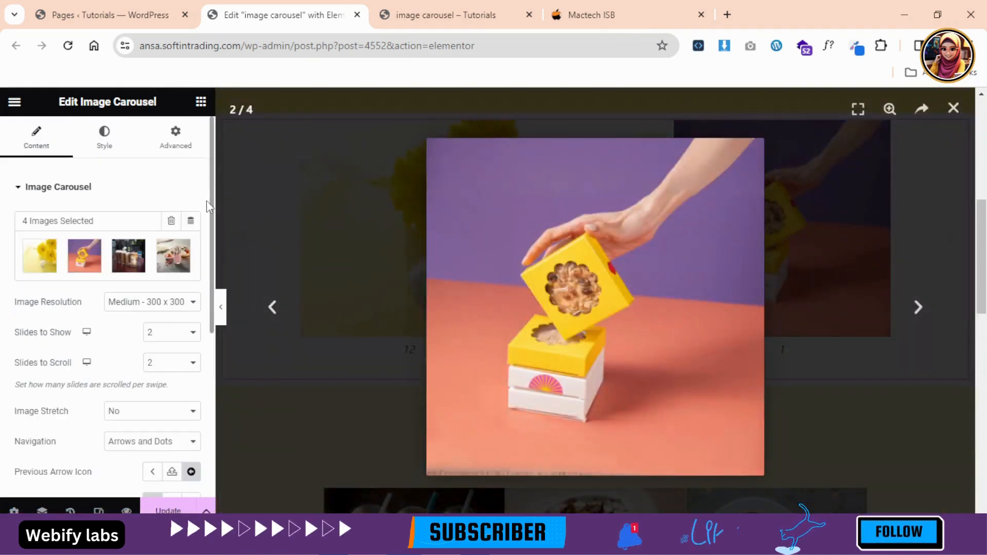
{"action": "left_click", "coordinate": [51, 260]}
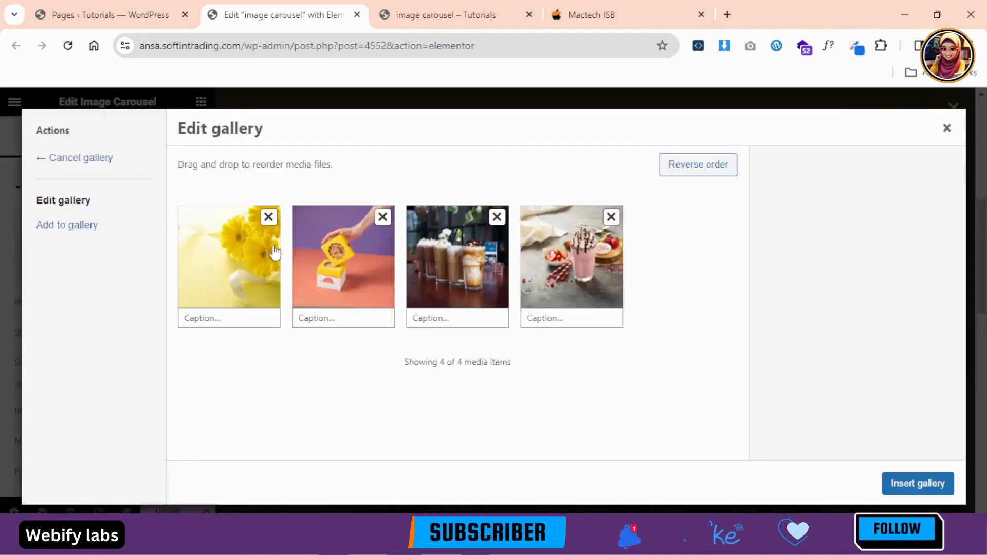
{"action": "left_click", "coordinate": [241, 248]}
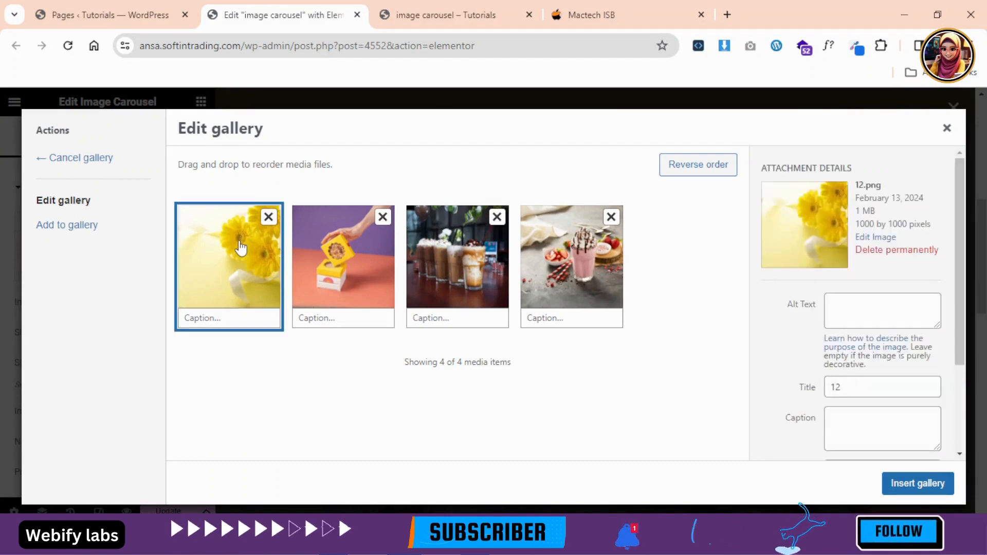
{"action": "double_click", "coordinate": [834, 386]}
{"action": "left_click", "coordinate": [883, 381]}
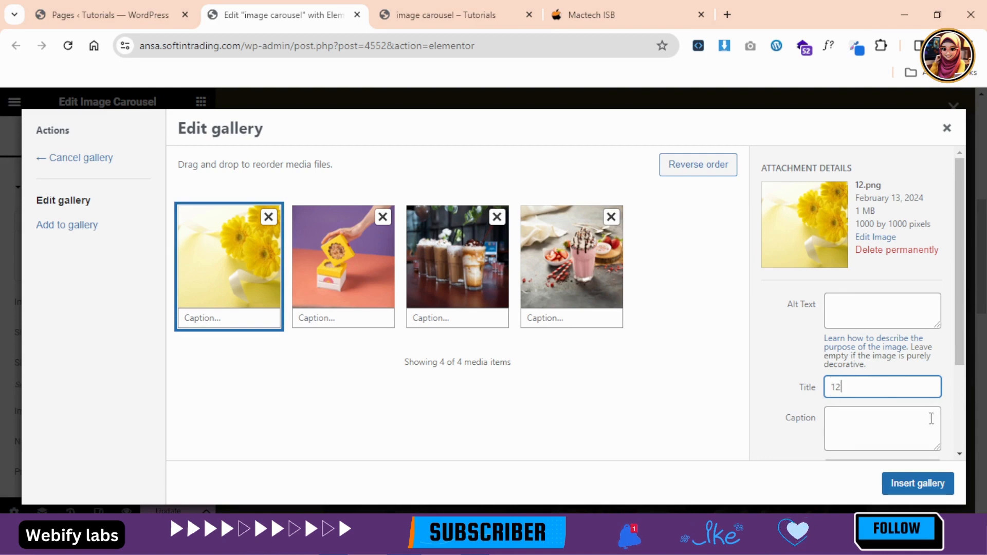
{"action": "left_click_drag", "start_coordinate": [960, 346], "coordinate": [966, 376]}
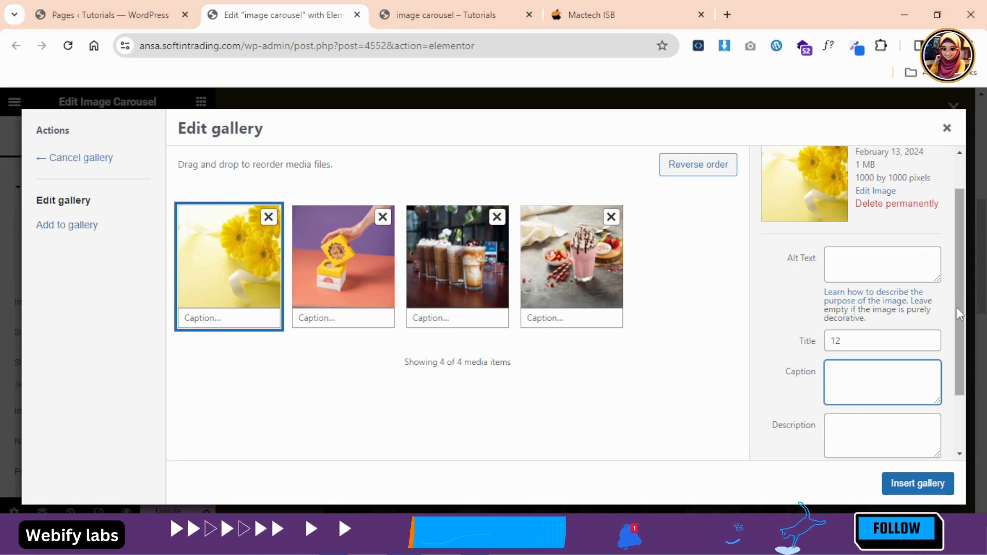
{"action": "scroll", "coordinate": [873, 359], "scroll_direction": "down", "scroll_amount": 2}
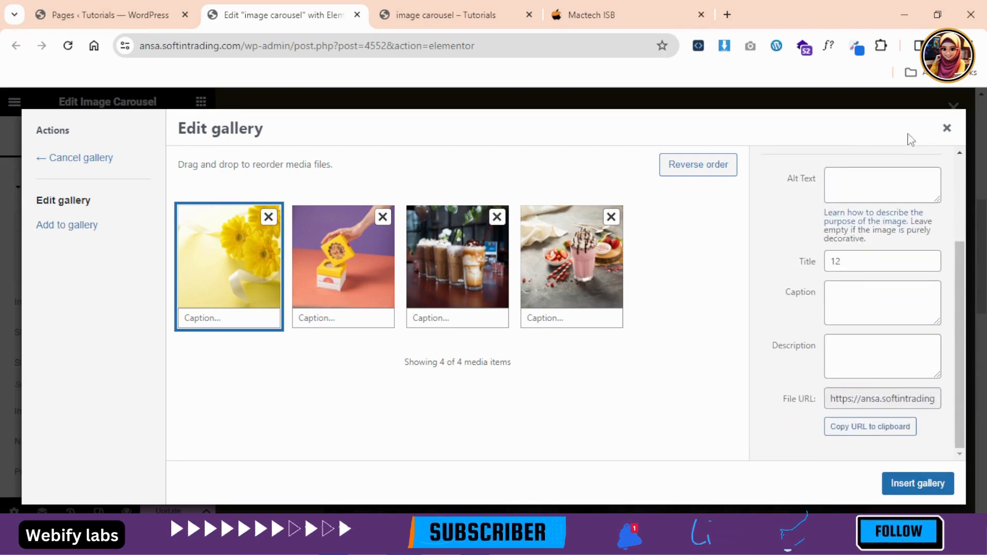
{"action": "left_click", "coordinate": [946, 131]}
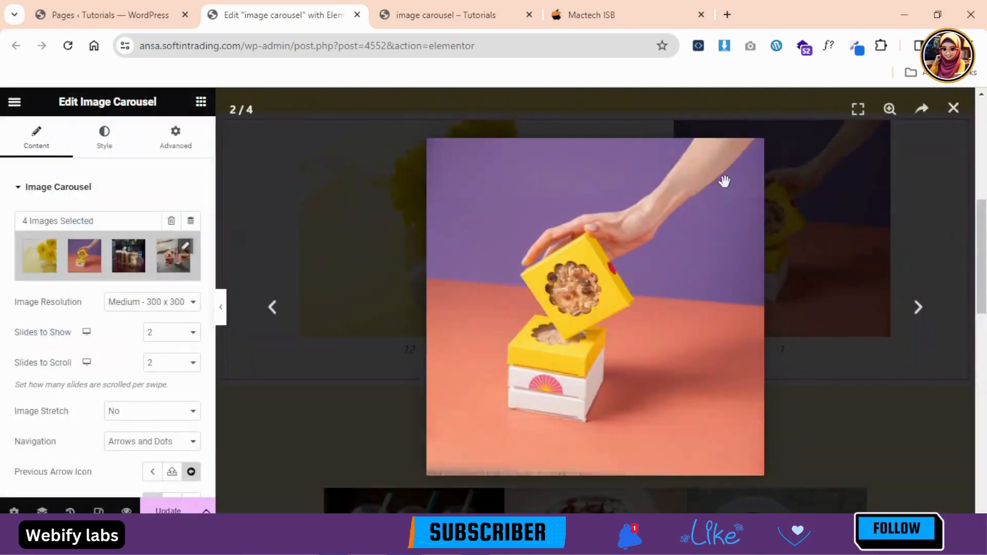
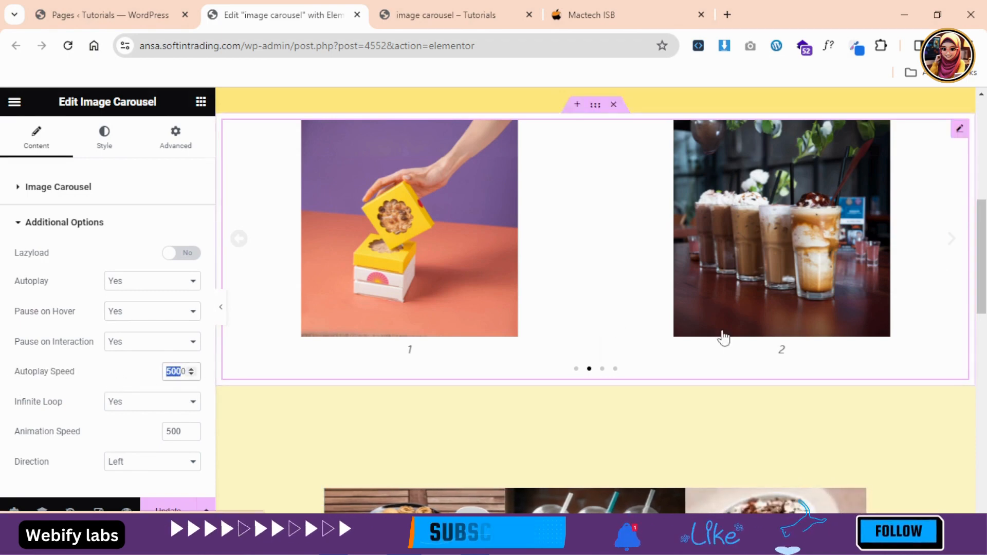
- Set the carousel's Autoplay Speed to 1000, and try Infinite Loop with No before returning it to Yes
{"action": "left_click_drag", "start_coordinate": [169, 371], "coordinate": [161, 376]}
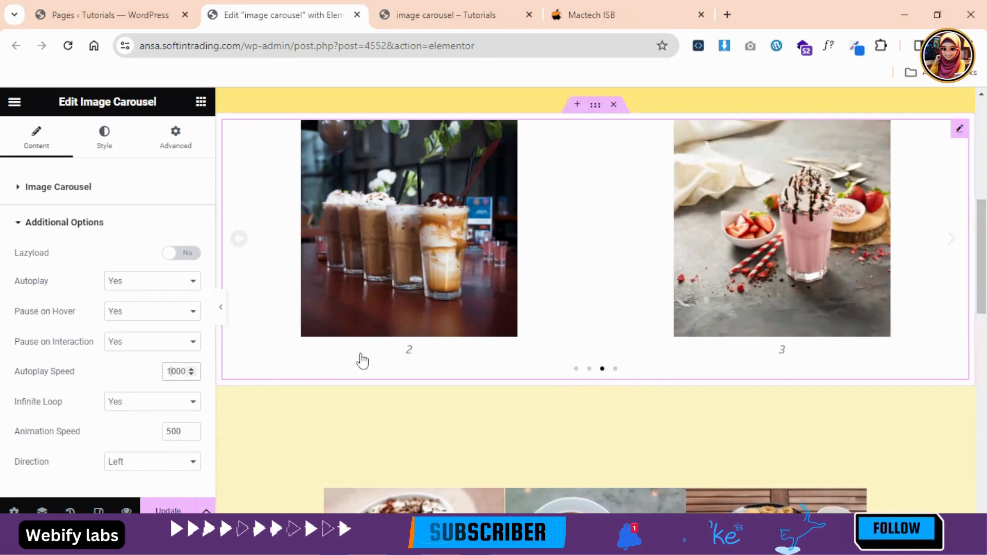
{"action": "left_click", "coordinate": [131, 407]}
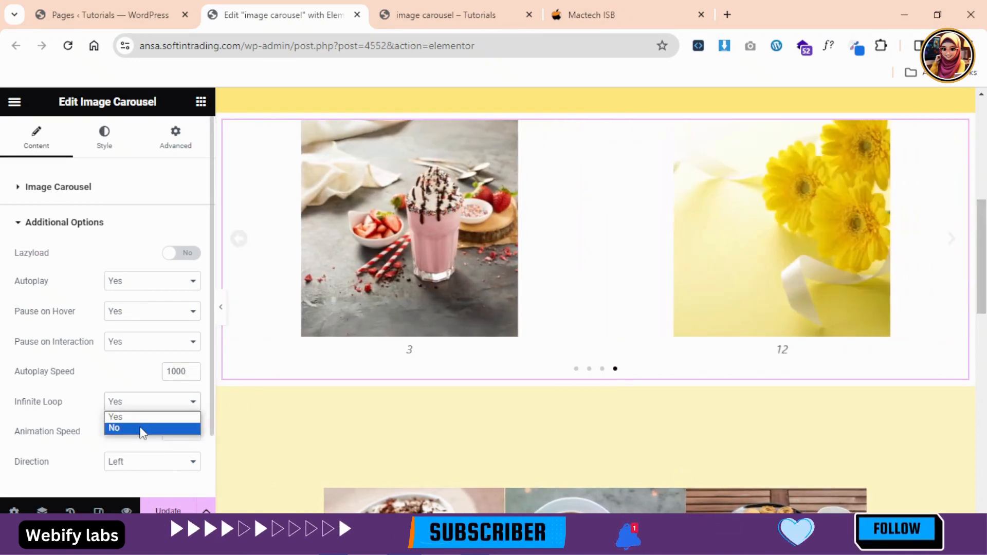
{"action": "left_click", "coordinate": [142, 429]}
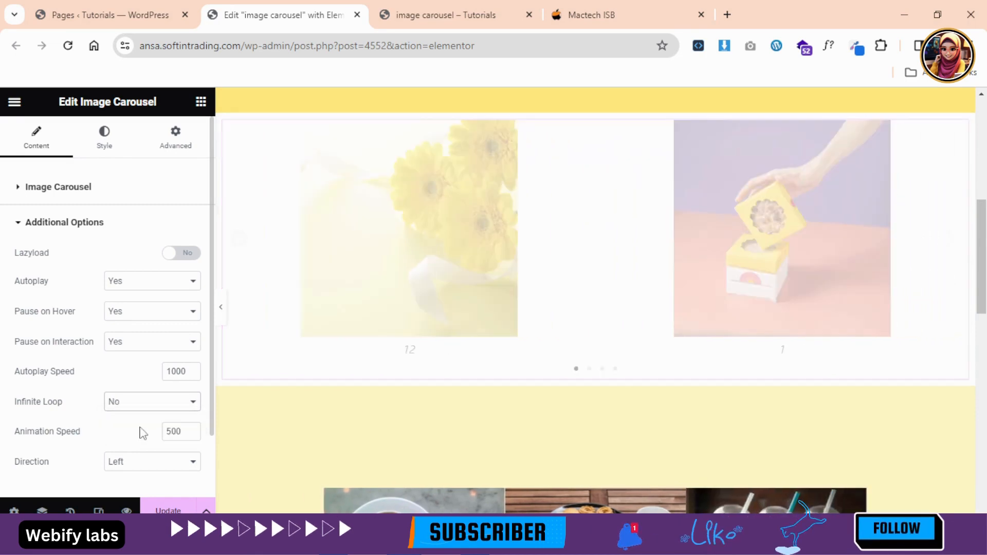
{"action": "left_click", "coordinate": [134, 409]}
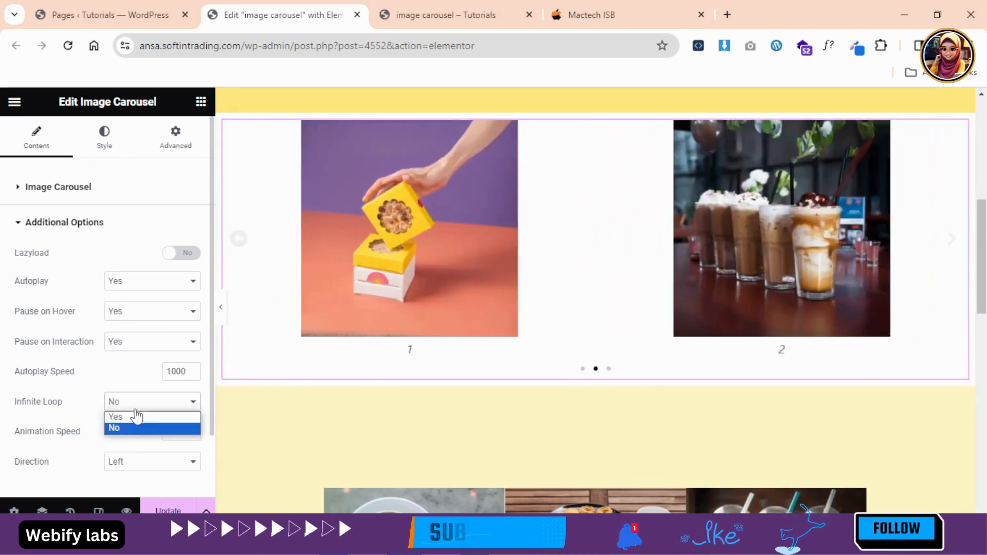
{"action": "left_click", "coordinate": [136, 415]}
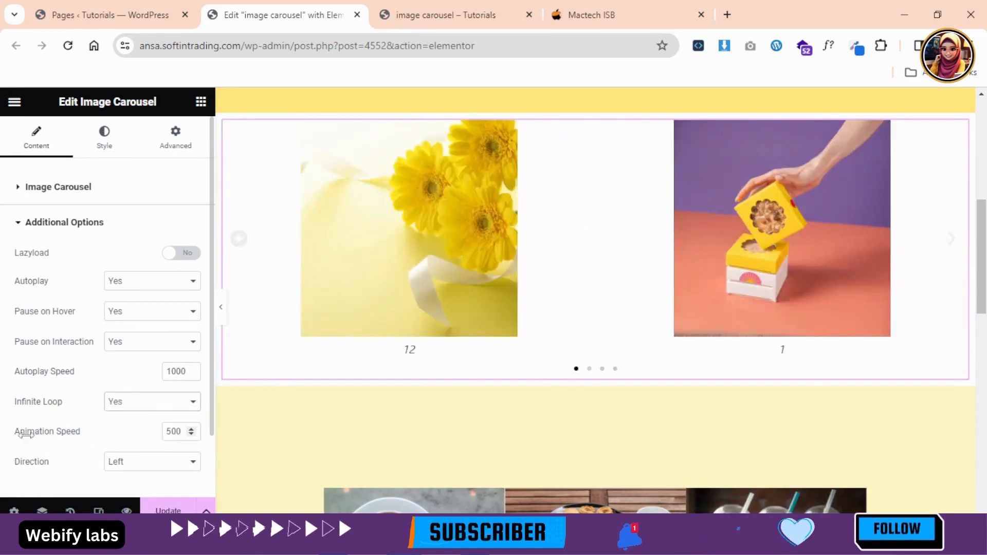
- Set the carousel's Animation Speed to 100, and try the Right direction before returning Direction to Left
{"action": "left_click_drag", "start_coordinate": [172, 431], "coordinate": [157, 434]}
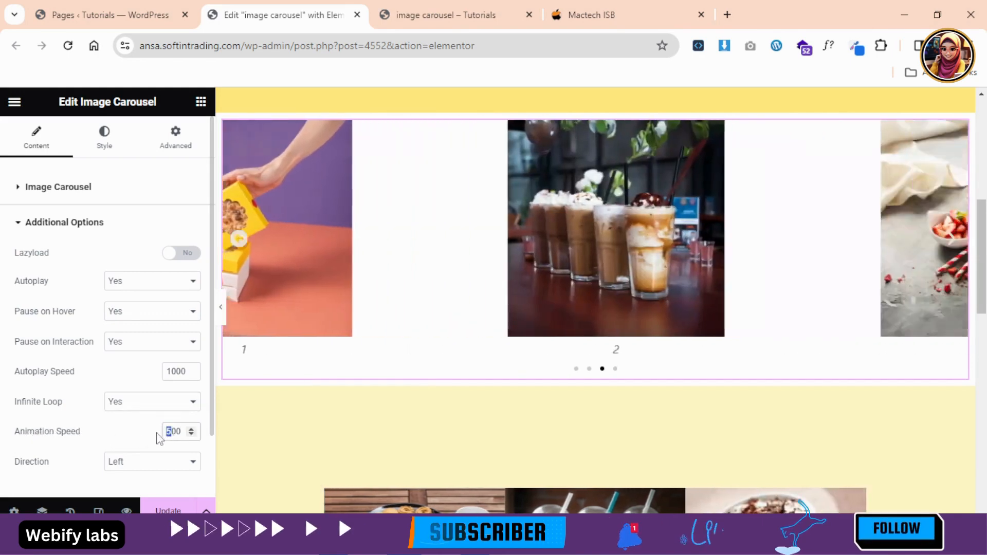
{"action": "type", "text": "1"}
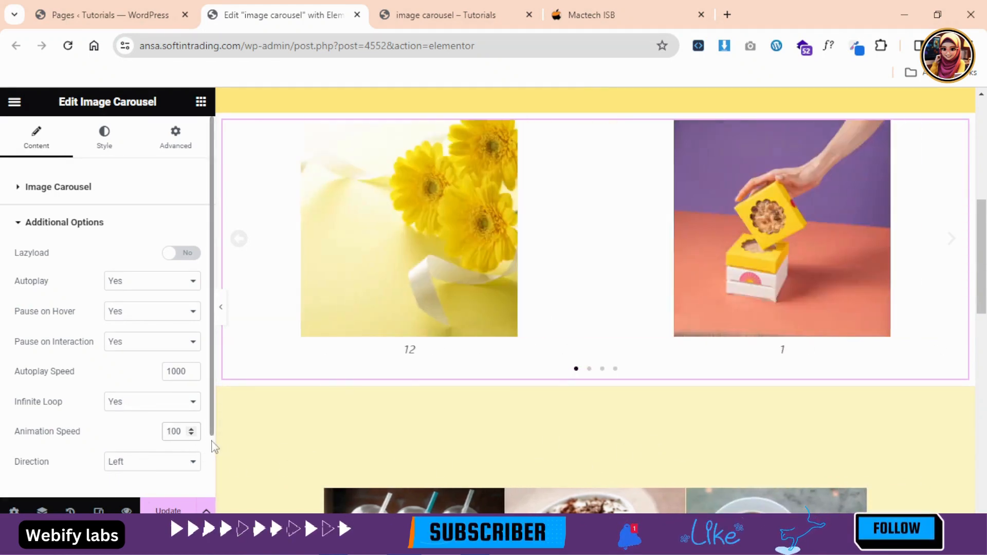
{"action": "scroll", "coordinate": [213, 441], "scroll_direction": "down", "scroll_amount": 2}
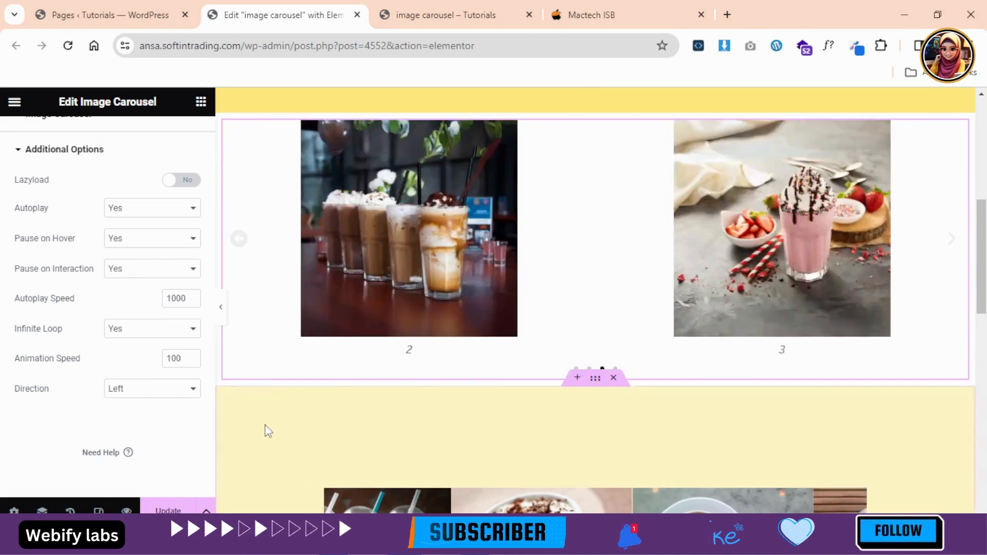
{"action": "left_click", "coordinate": [174, 388]}
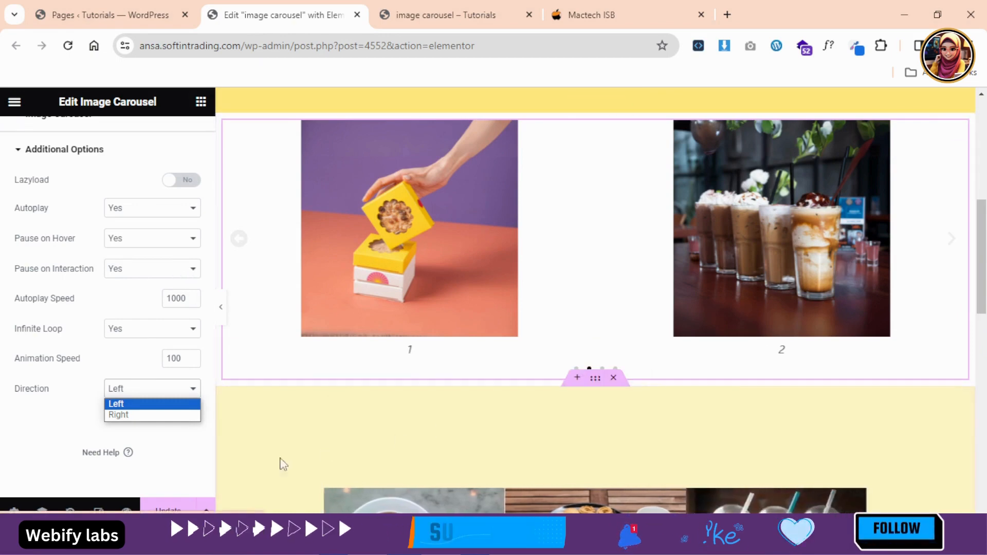
{"action": "left_click", "coordinate": [152, 414]}
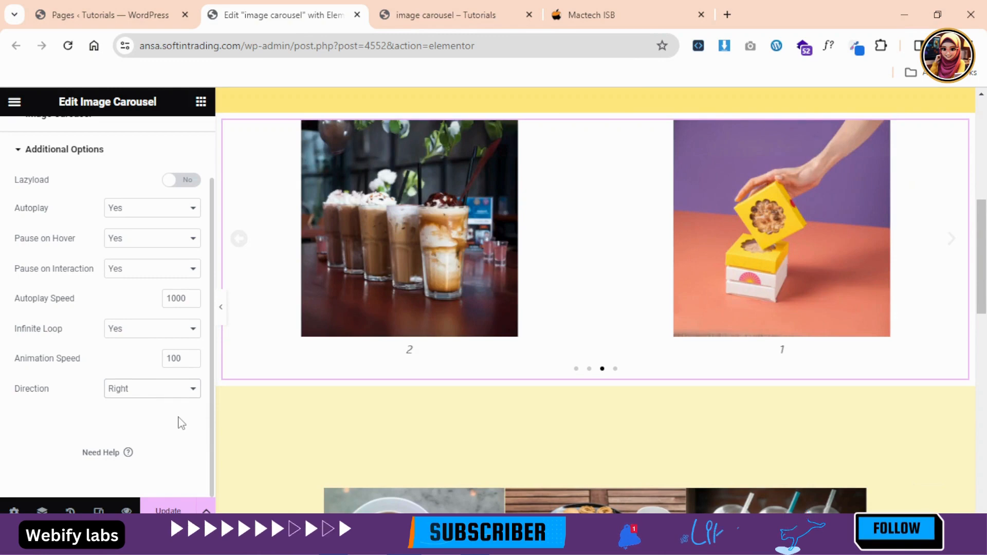
{"action": "left_click", "coordinate": [161, 391]}
{"action": "left_click", "coordinate": [154, 404]}
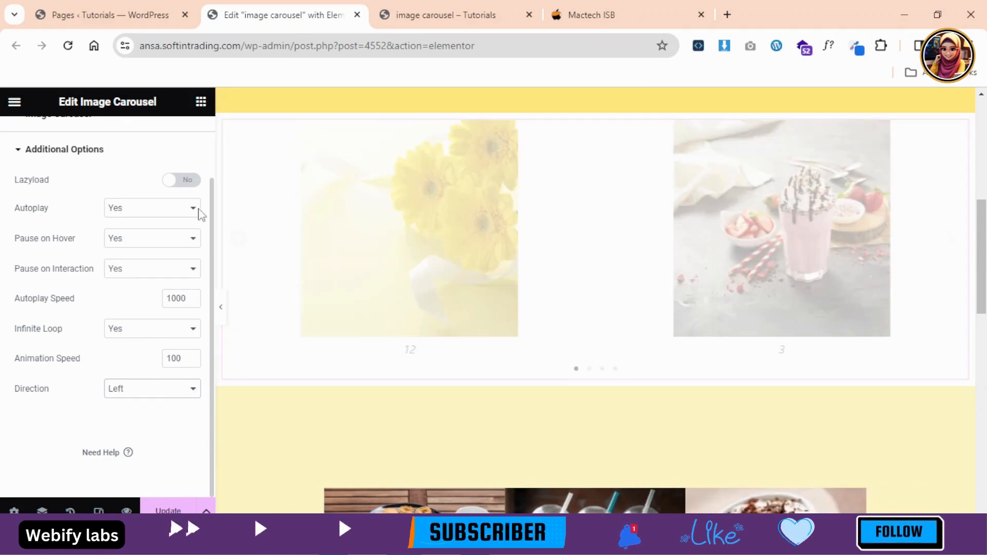
- In the carousel's navigation style, set the arrows' Position to Outside and their Size to 26 px
{"action": "scroll", "coordinate": [209, 157], "scroll_direction": "up", "scroll_amount": 2}
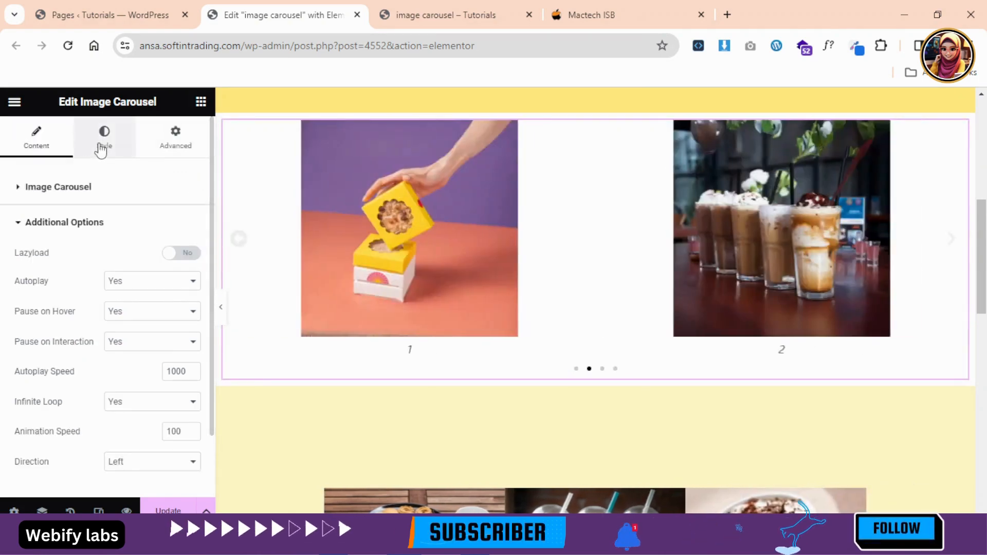
{"action": "left_click", "coordinate": [101, 150]}
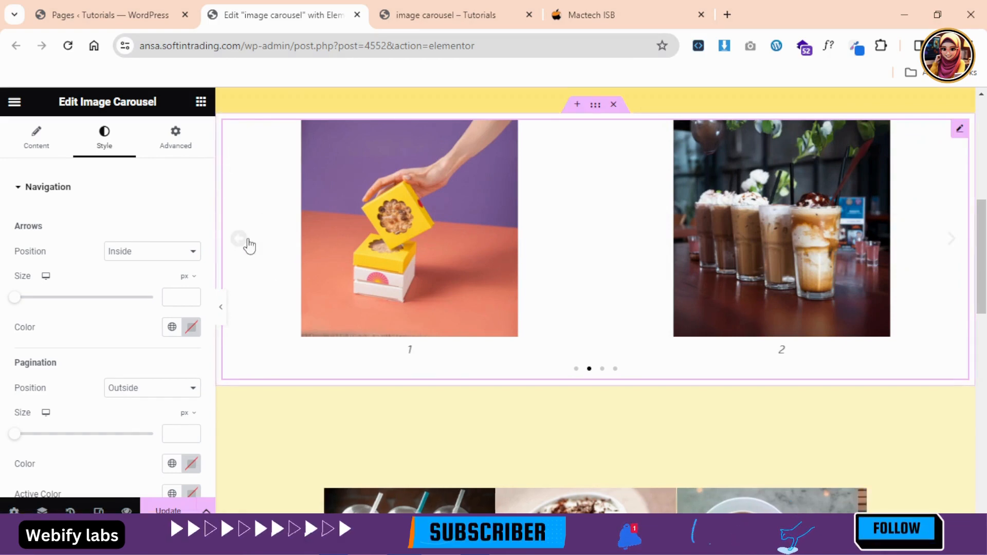
{"action": "left_click", "coordinate": [148, 252]}
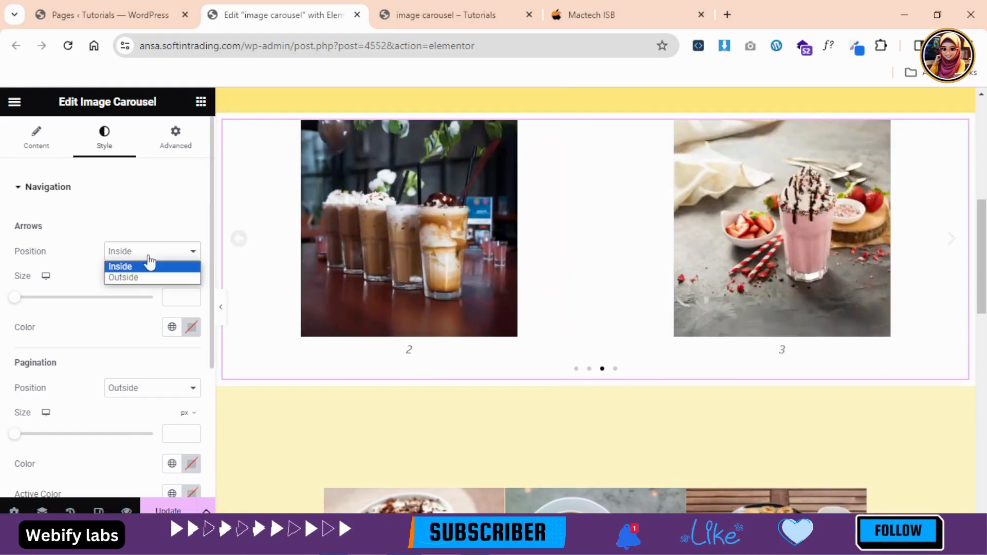
{"action": "left_click", "coordinate": [139, 282]}
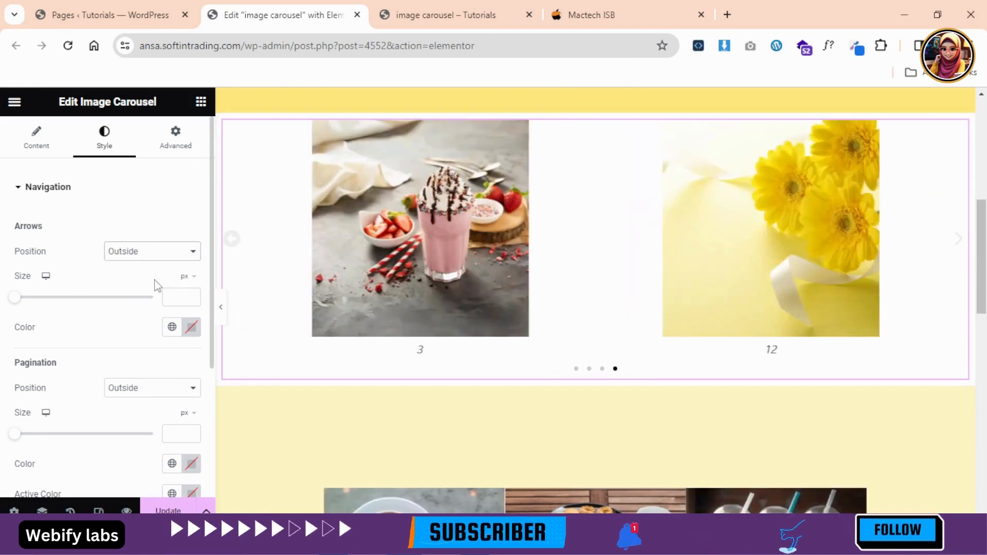
{"action": "left_click_drag", "start_coordinate": [16, 302], "coordinate": [63, 301]}
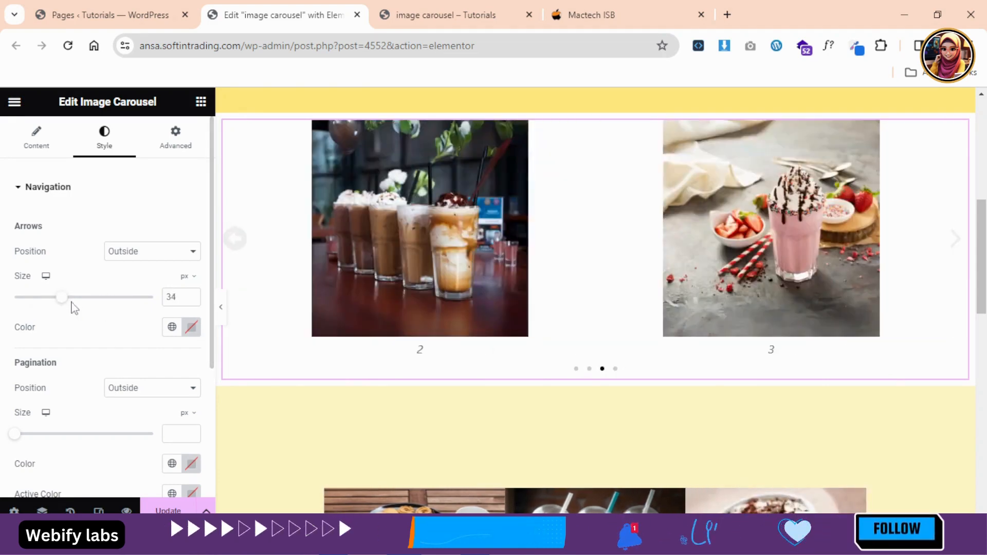
{"action": "left_click", "coordinate": [49, 301]}
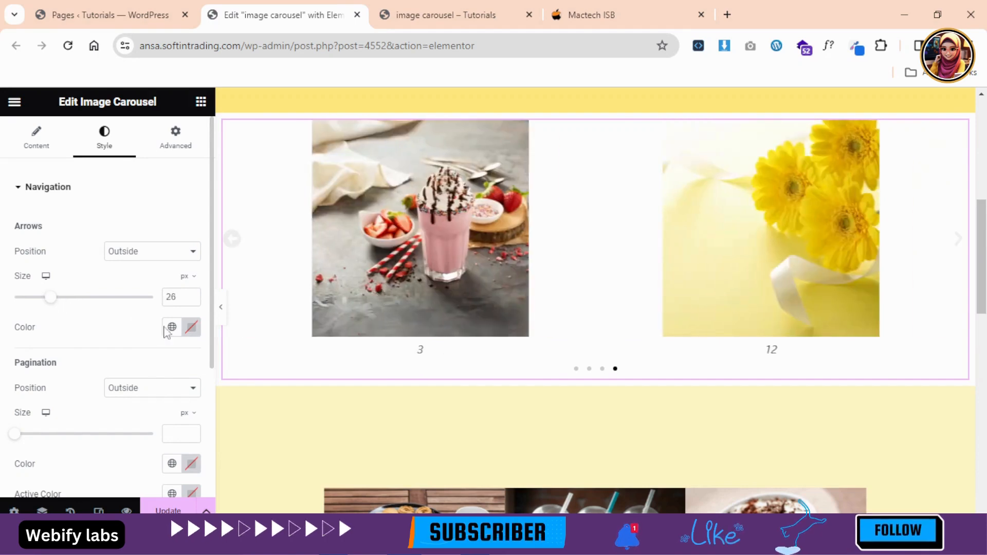
- Set the navigation arrows' color to bright, fully saturated red
{"action": "left_click", "coordinate": [191, 329]}
{"action": "left_click", "coordinate": [191, 237]}
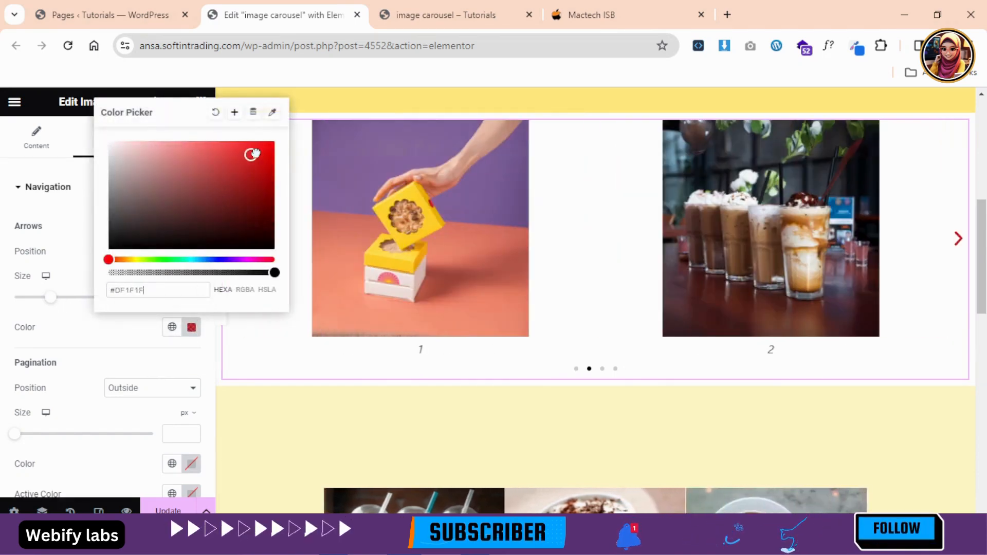
{"action": "left_click_drag", "start_coordinate": [253, 154], "coordinate": [276, 140]}
{"action": "left_click", "coordinate": [2, 351]}
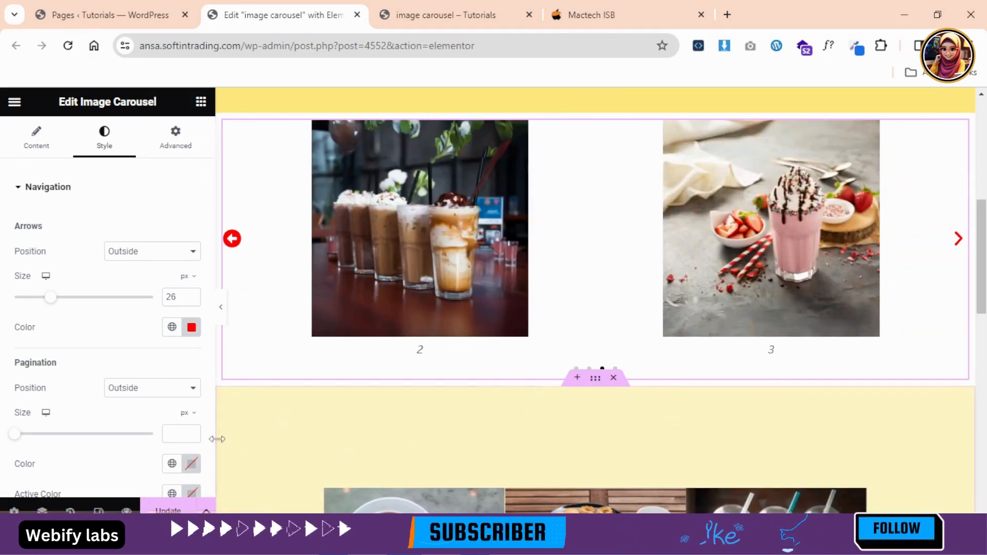
- Set the pagination dots' Position to Inside and their Size to 7 px
{"action": "left_click", "coordinate": [154, 390]}
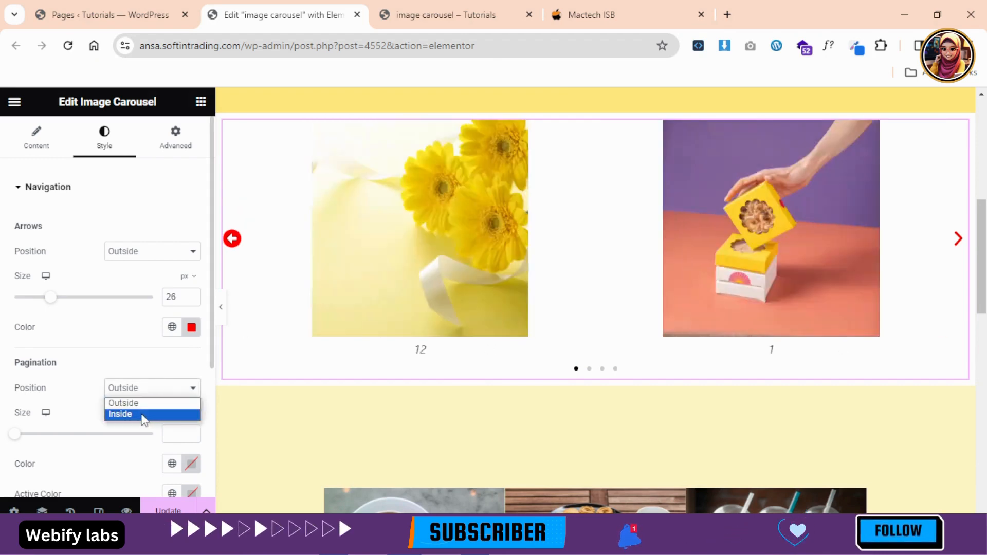
{"action": "left_click", "coordinate": [144, 416]}
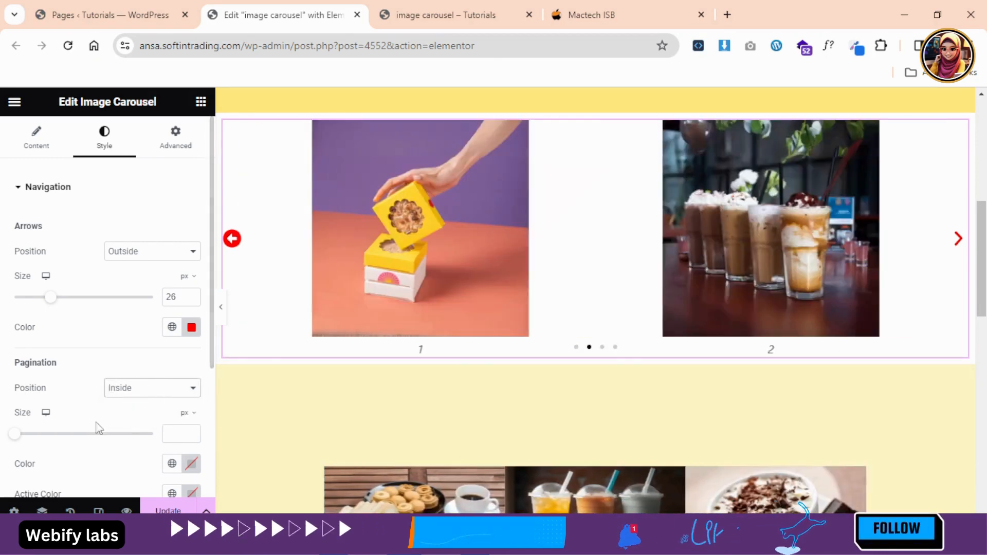
{"action": "left_click", "coordinate": [28, 435]}
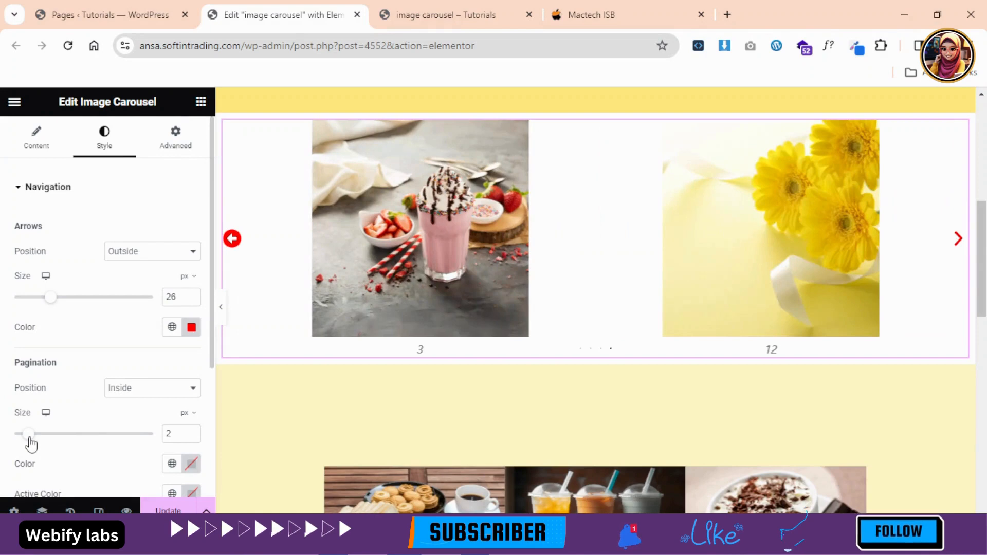
{"action": "left_click_drag", "start_coordinate": [30, 439], "coordinate": [51, 440]}
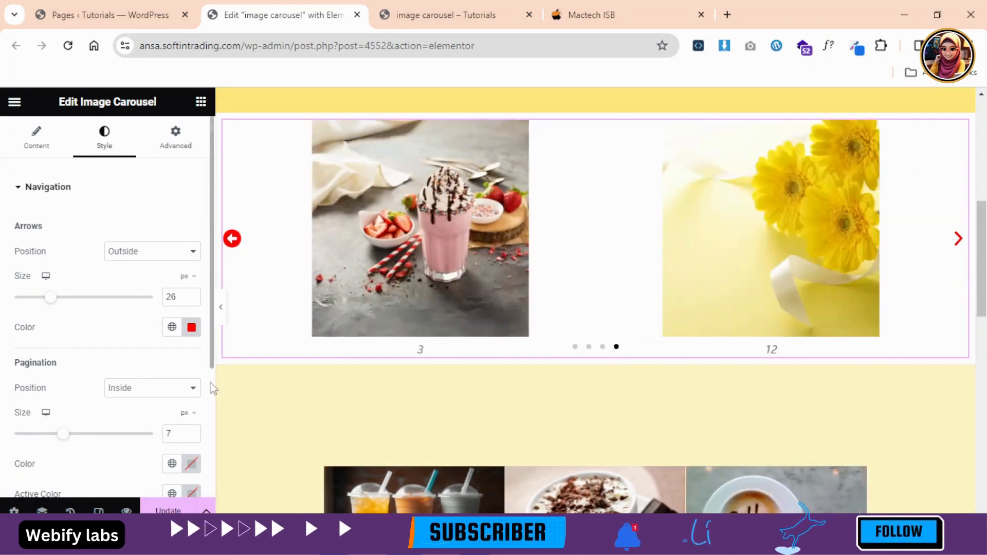
- Set the pagination dots' Color to bright red, #FA0000
{"action": "scroll", "coordinate": [183, 316], "scroll_direction": "down", "scroll_amount": 4}
{"action": "left_click", "coordinate": [197, 279]}
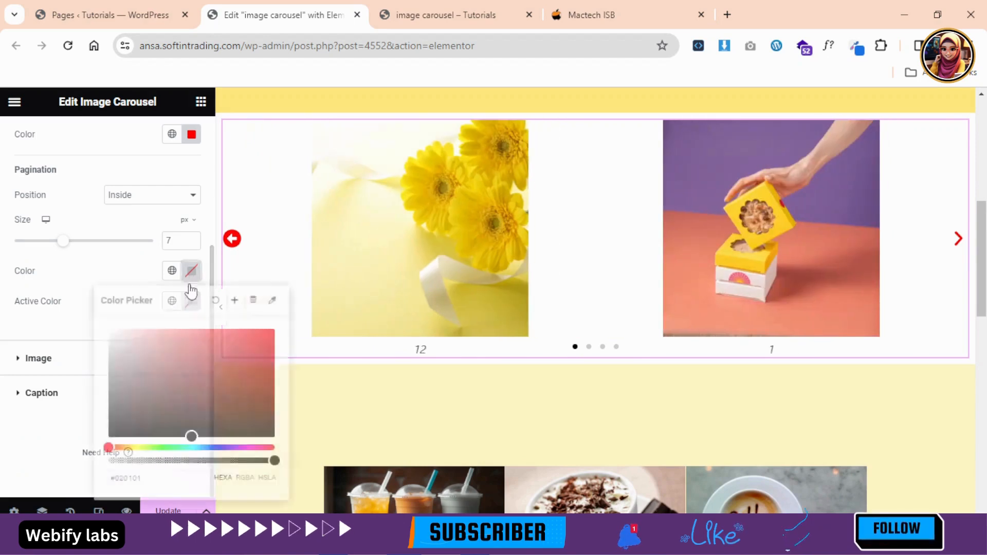
{"action": "left_click", "coordinate": [195, 342]}
{"action": "left_click_drag", "start_coordinate": [286, 334], "coordinate": [285, 331]}
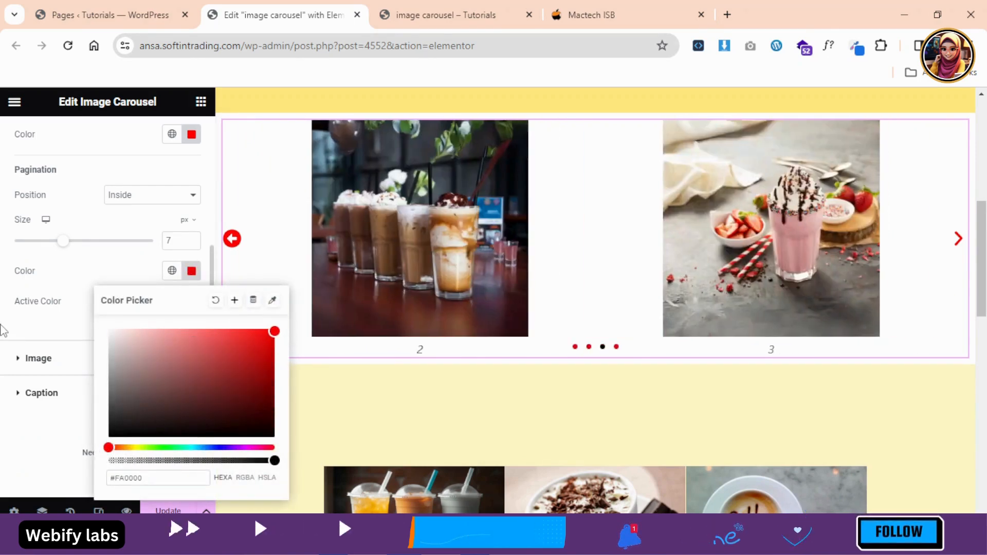
{"action": "left_click", "coordinate": [4, 330]}
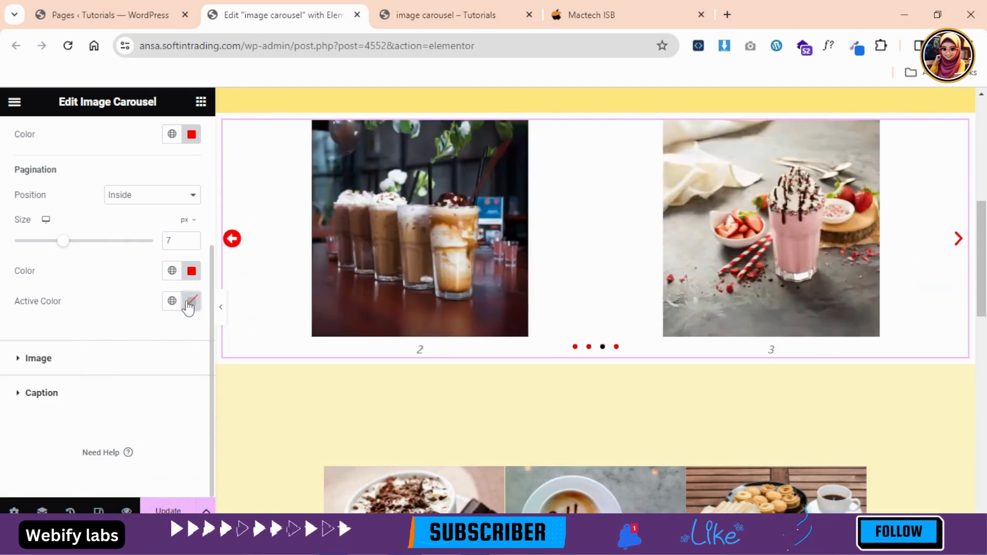
- Set the pagination's Active Color to a bright, fully saturated green
{"action": "left_click", "coordinate": [190, 302]}
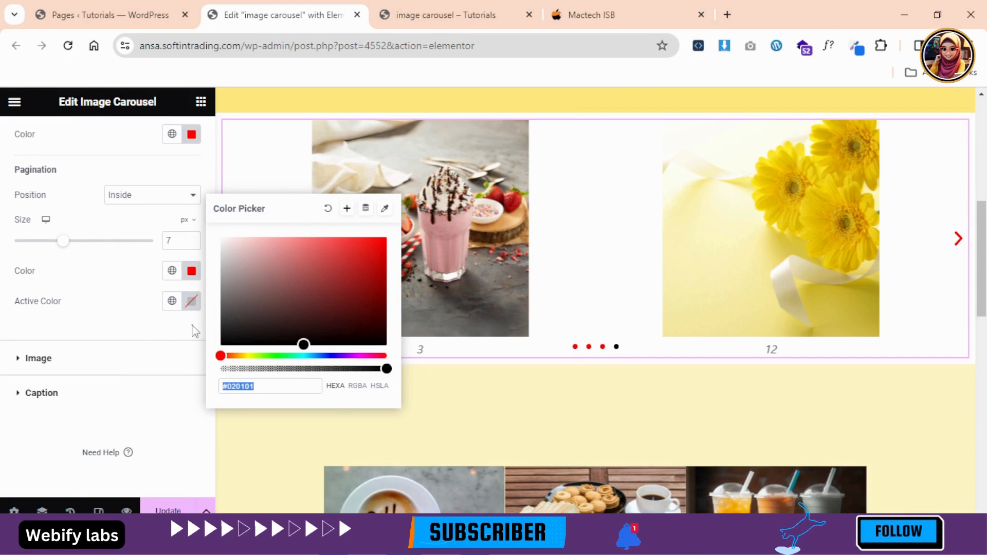
{"action": "left_click", "coordinate": [191, 304]}
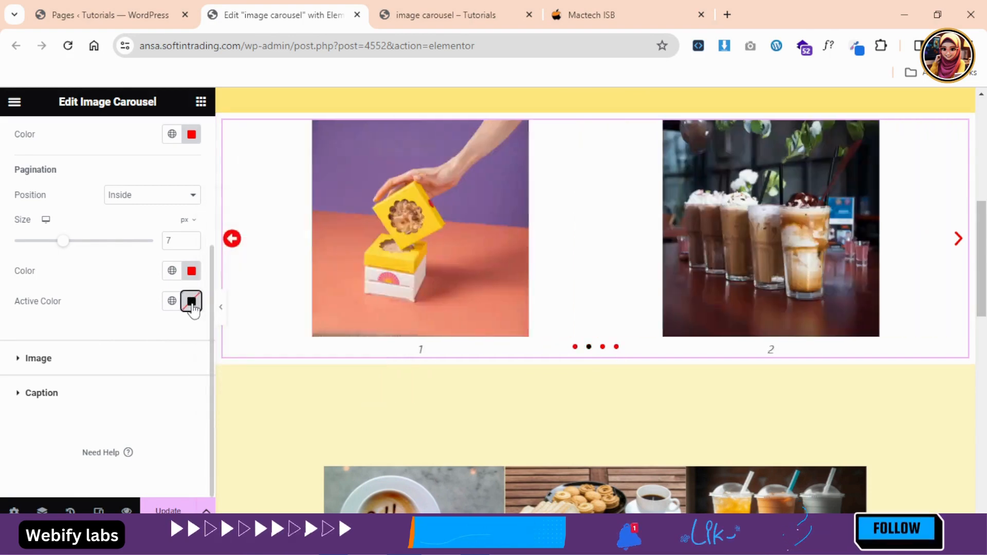
{"action": "left_click", "coordinate": [191, 304]}
{"action": "mouse_move", "coordinate": [263, 323]}
{"action": "left_mouse_down"}
{"action": "mouse_move", "coordinate": [224, 245]}
{"action": "mouse_move", "coordinate": [279, 298]}
{"action": "mouse_move", "coordinate": [281, 320]}
{"action": "left_mouse_up"}
{"action": "left_click_drag", "start_coordinate": [285, 355], "coordinate": [265, 355]}
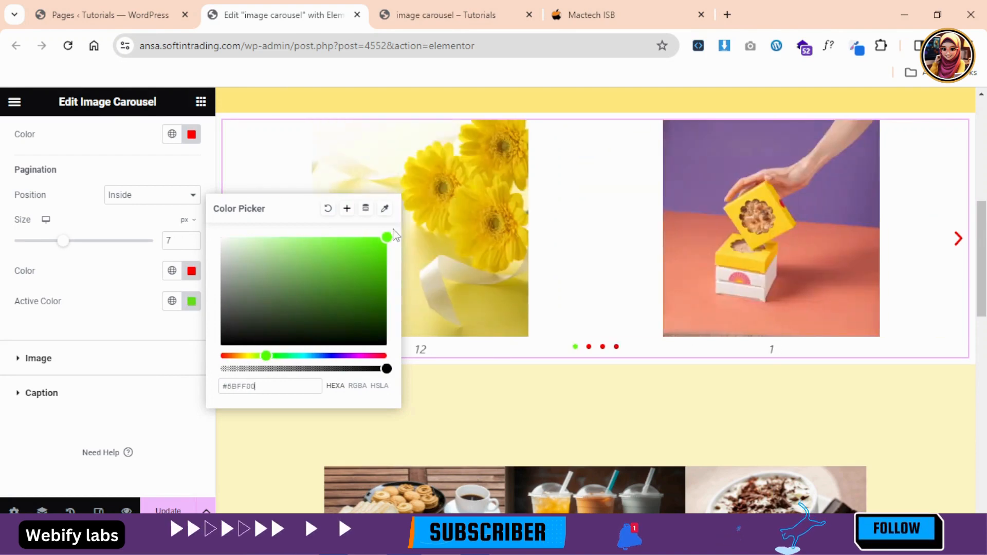
{"action": "left_click", "coordinate": [94, 319]}
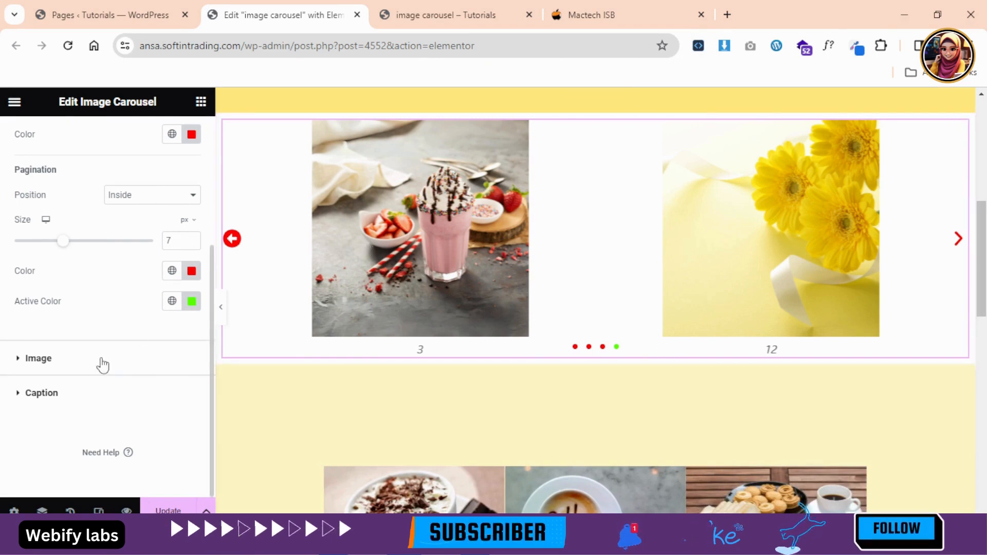
- In the carousel's image style, try the Center and Start options of Vertical Align, and choose bottom alignment
{"action": "left_click", "coordinate": [20, 358]}
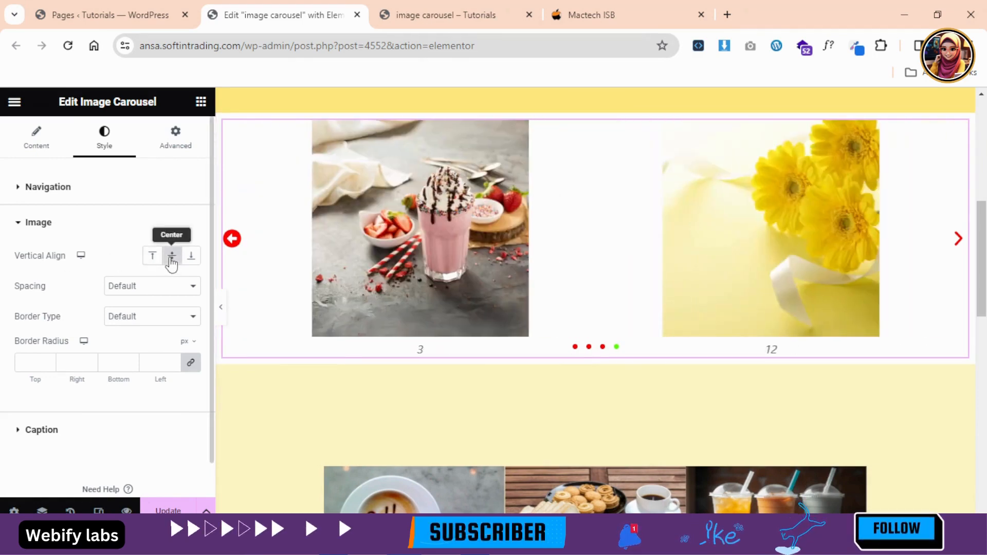
{"action": "left_click", "coordinate": [172, 259]}
{"action": "left_click", "coordinate": [151, 260]}
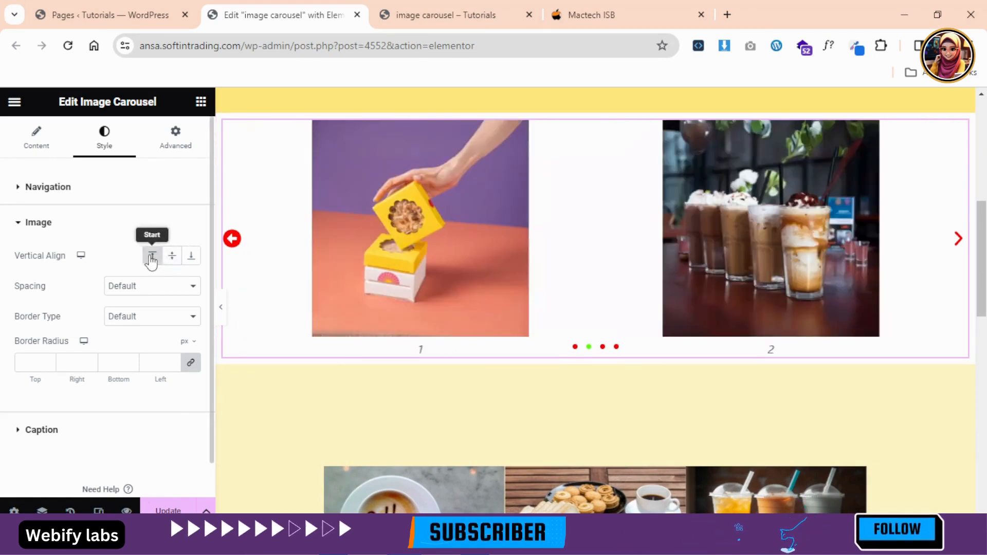
{"action": "left_click", "coordinate": [191, 259]}
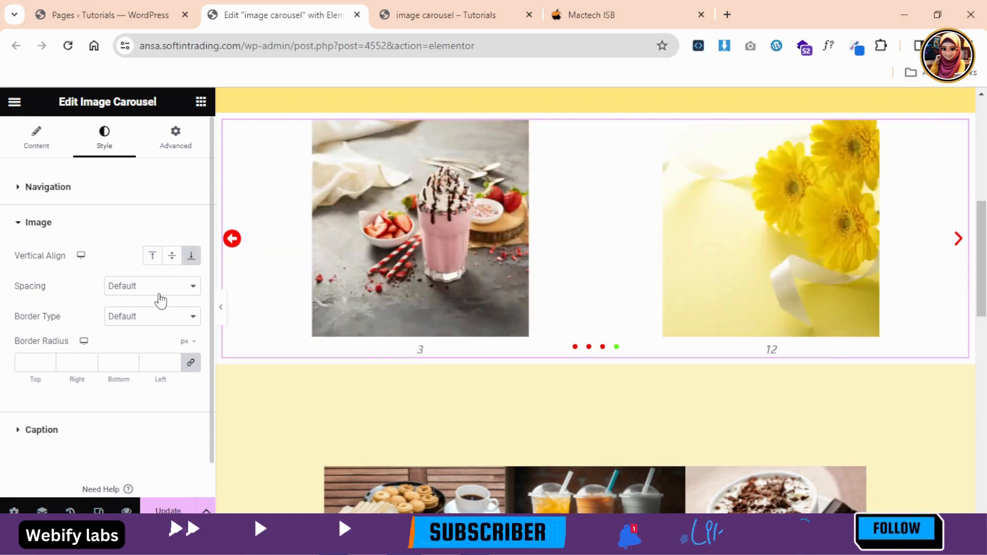
- Try Custom image Spacing with Image Spacing at 0 px, and return Spacing to Default
{"action": "left_click", "coordinate": [159, 292]}
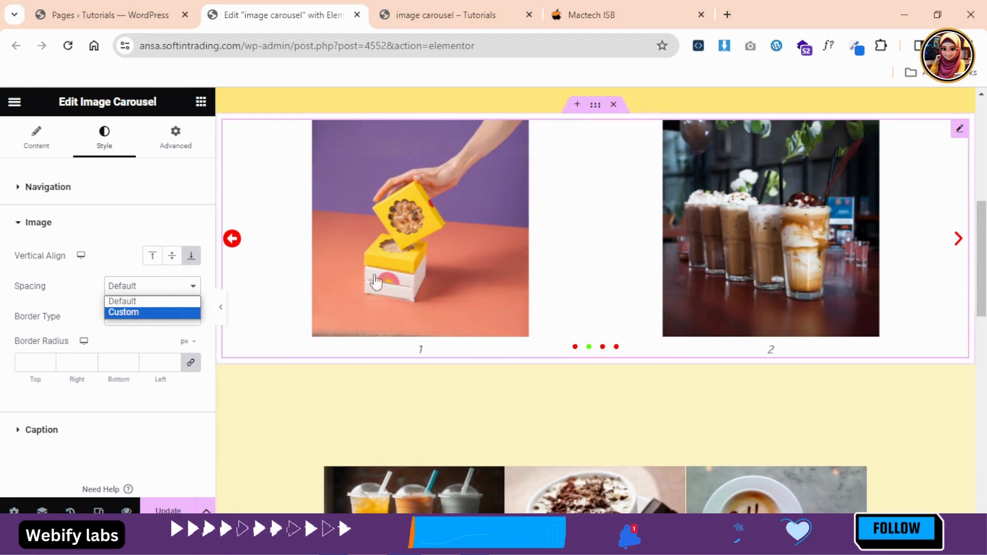
{"action": "left_click", "coordinate": [123, 313]}
{"action": "mouse_move", "coordinate": [48, 335]}
{"action": "left_mouse_down"}
{"action": "mouse_move", "coordinate": [3, 326]}
{"action": "mouse_move", "coordinate": [165, 324]}
{"action": "mouse_move", "coordinate": [35, 334]}
{"action": "left_mouse_up"}
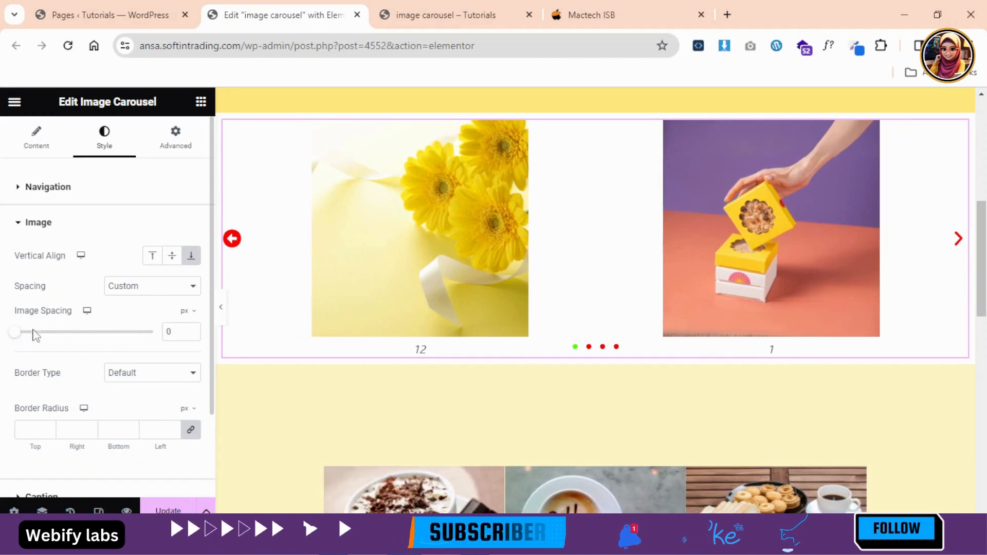
{"action": "left_click", "coordinate": [158, 298]}
{"action": "left_click", "coordinate": [150, 300]}
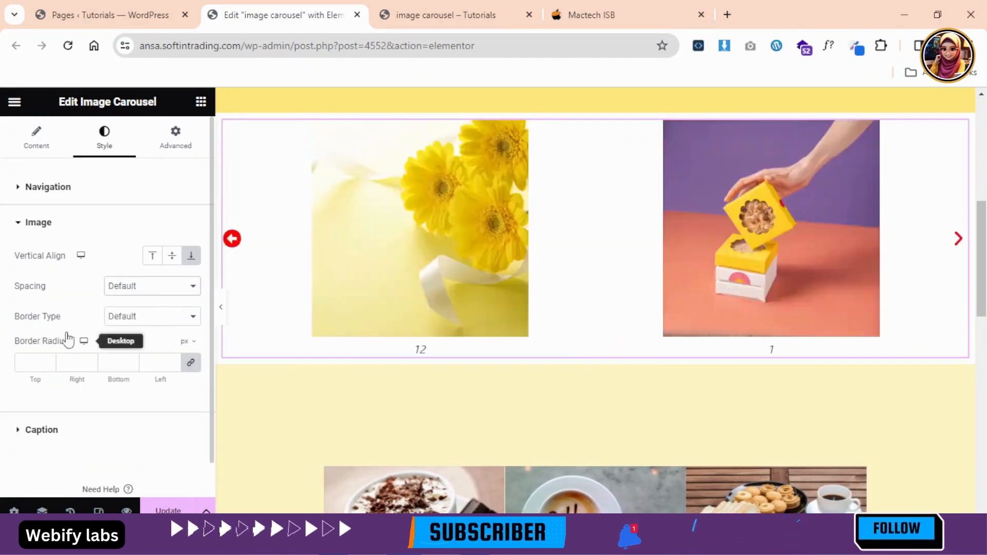
- Try the Solid and Double border types on the carousel images, and set Border Type to Dashed
{"action": "left_click", "coordinate": [145, 317]}
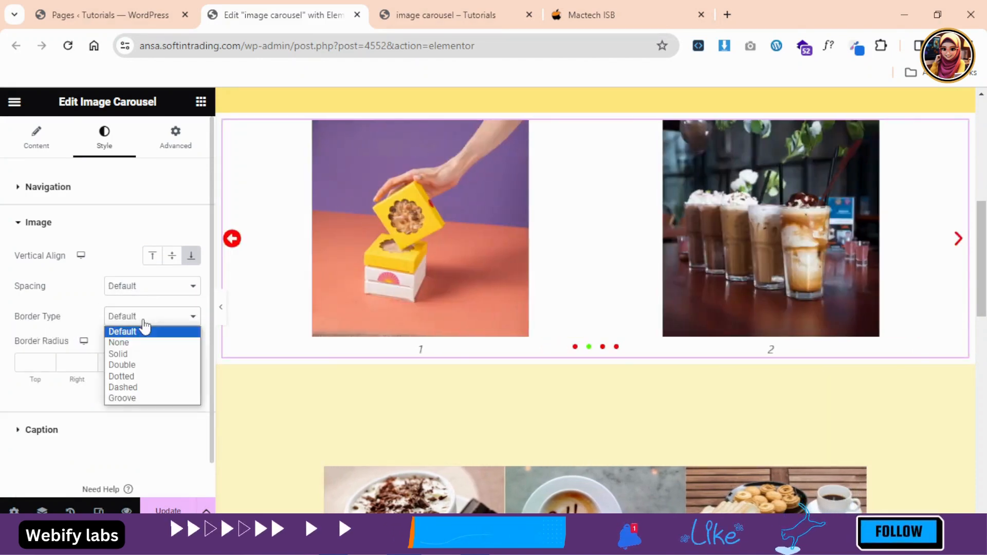
{"action": "left_click", "coordinate": [129, 354]}
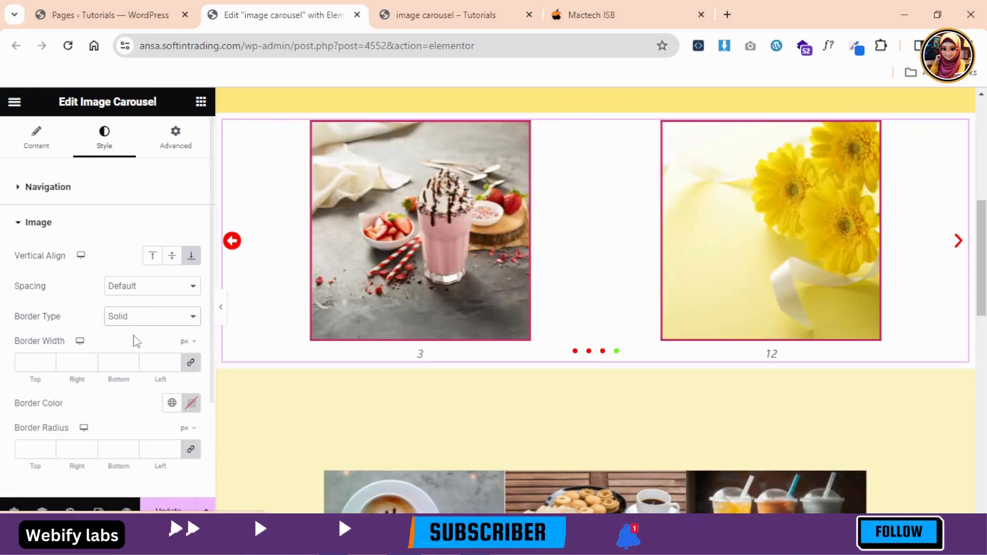
{"action": "left_click", "coordinate": [136, 319]}
{"action": "left_click", "coordinate": [154, 365]}
{"action": "left_click", "coordinate": [150, 319]}
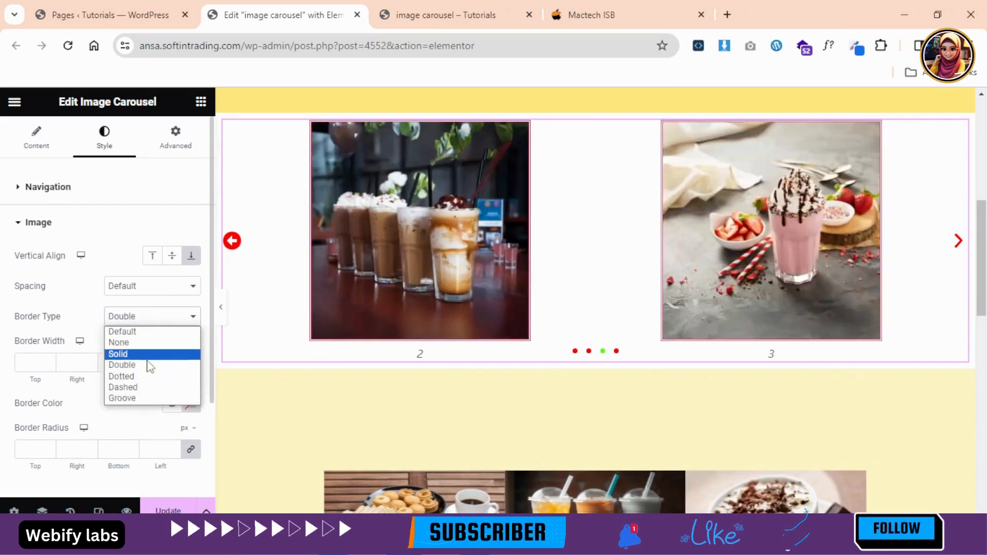
{"action": "left_click", "coordinate": [142, 389]}
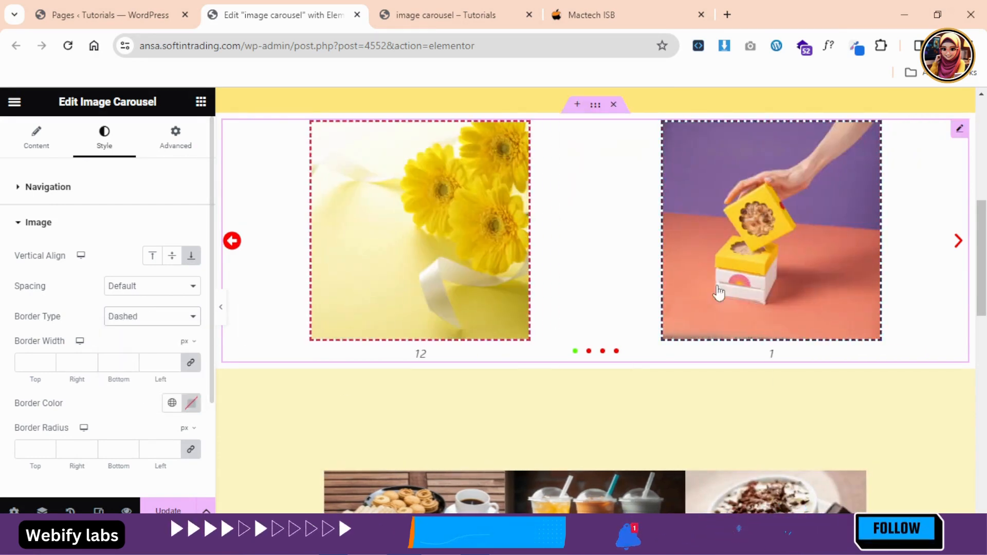
- Set the images' Border Width to 2 px, unlink the sides, and set Right and Left to 0
{"action": "left_click", "coordinate": [29, 361]}
{"action": "type", "text": "2"}
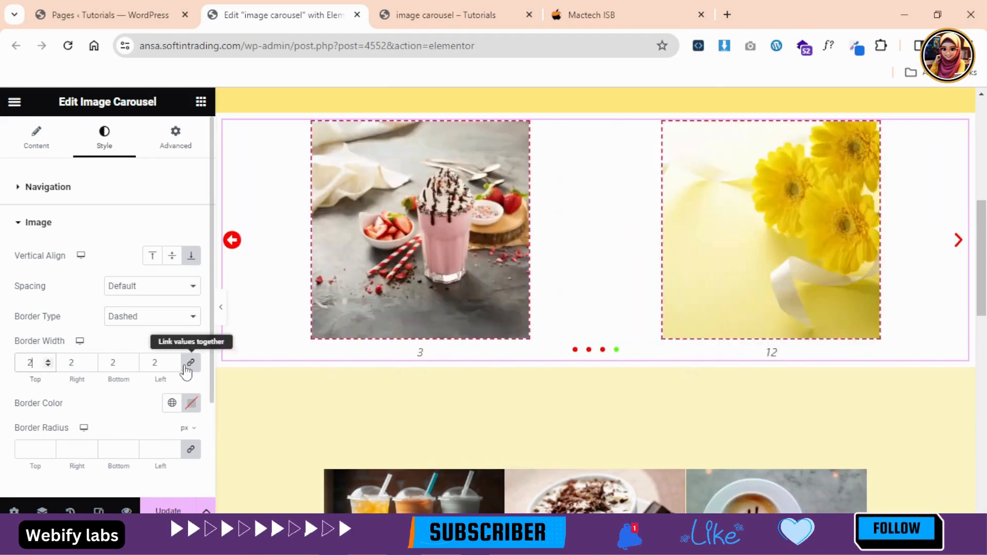
{"action": "left_click", "coordinate": [190, 362]}
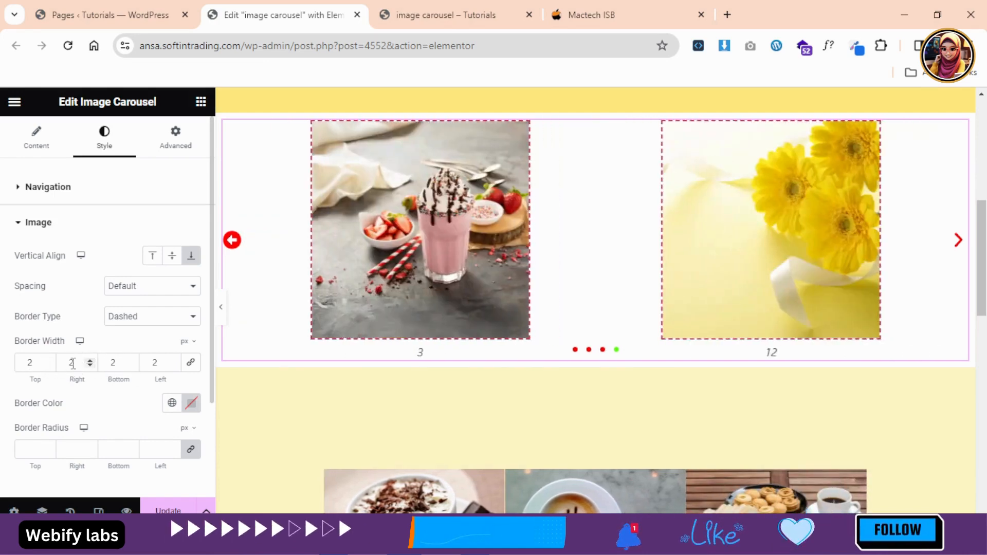
{"action": "type", "text": "0"}
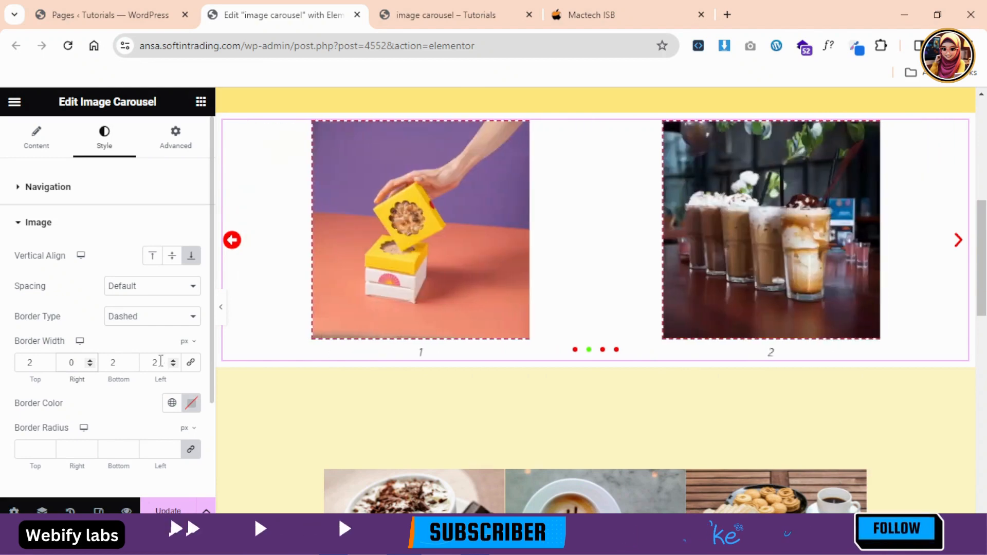
{"action": "left_click_drag", "start_coordinate": [161, 363], "coordinate": [140, 356]}
{"action": "type", "text": "0"}
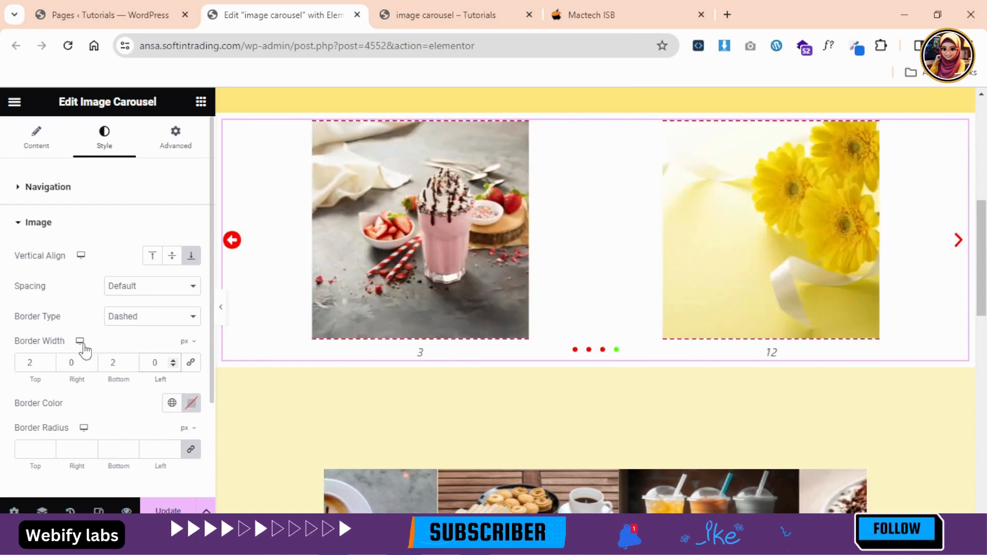
- Set the images' Top and Bottom Border Width to 6 px each
{"action": "left_click_drag", "start_coordinate": [34, 362], "coordinate": [25, 368]}
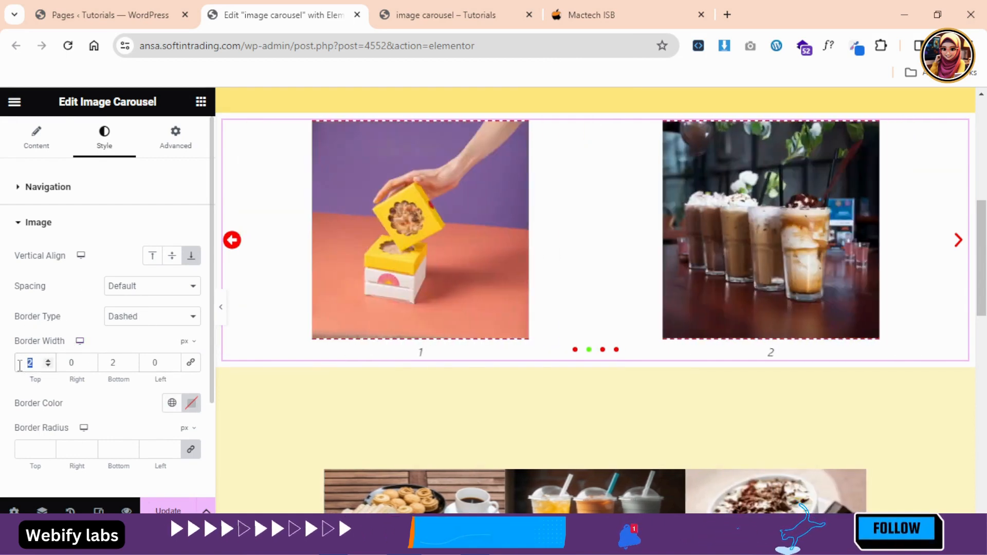
{"action": "type", "text": "6"}
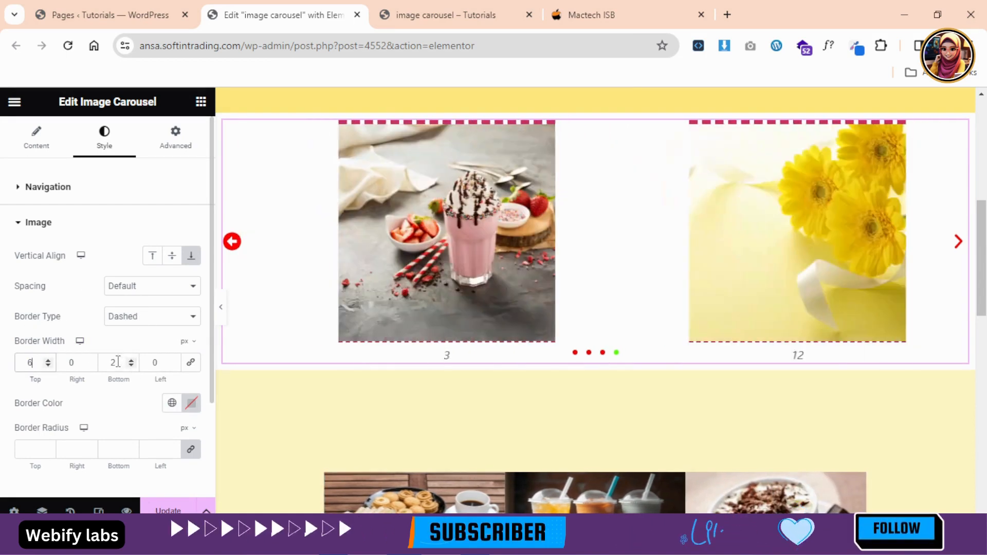
{"action": "left_click_drag", "start_coordinate": [123, 357], "coordinate": [108, 363]}
{"action": "type", "text": "6"}
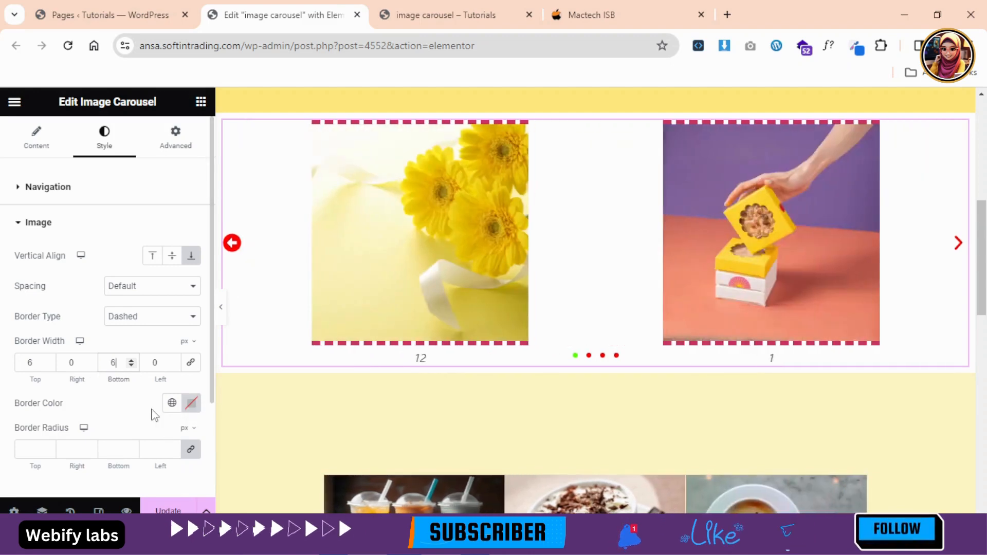
- Set the images' Border Color to dark red
{"action": "left_click", "coordinate": [191, 403]}
{"action": "left_click", "coordinate": [176, 278]}
{"action": "left_click", "coordinate": [275, 216]}
{"action": "left_click_drag", "start_coordinate": [279, 253], "coordinate": [279, 256]}
{"action": "left_click", "coordinate": [3, 368]}
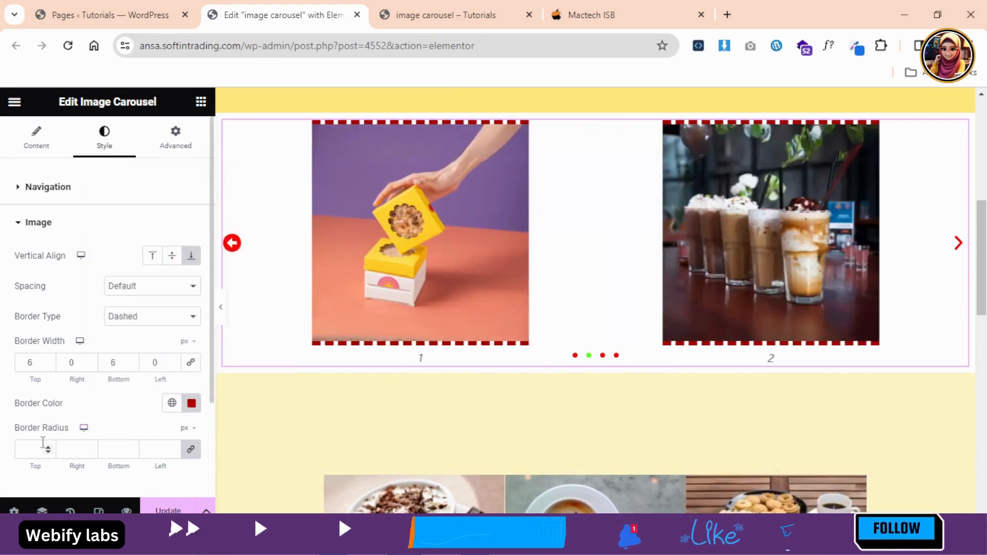
- Unlink the images' Border Radius values and set Top to 60 px and Bottom to 70 px
{"action": "left_click", "coordinate": [25, 448]}
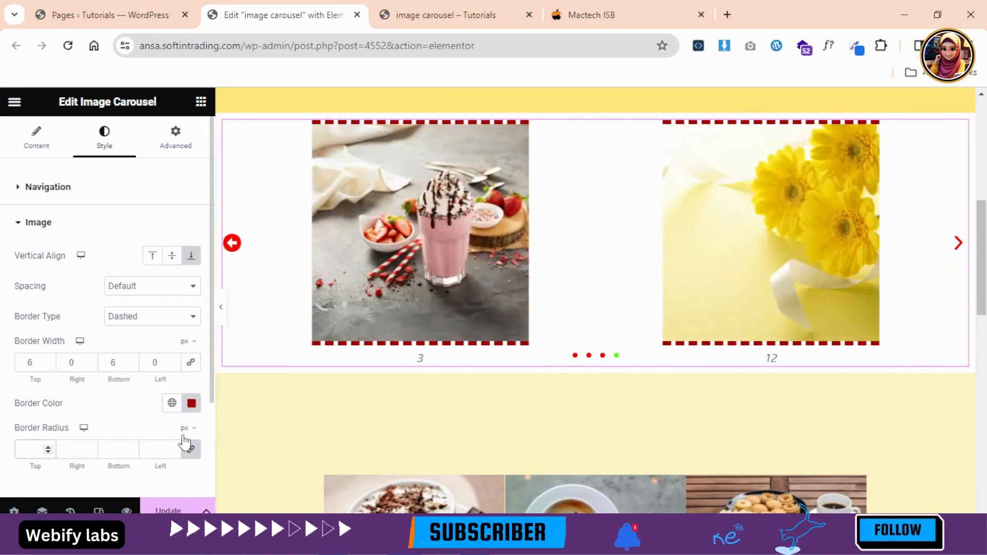
{"action": "left_click", "coordinate": [192, 451]}
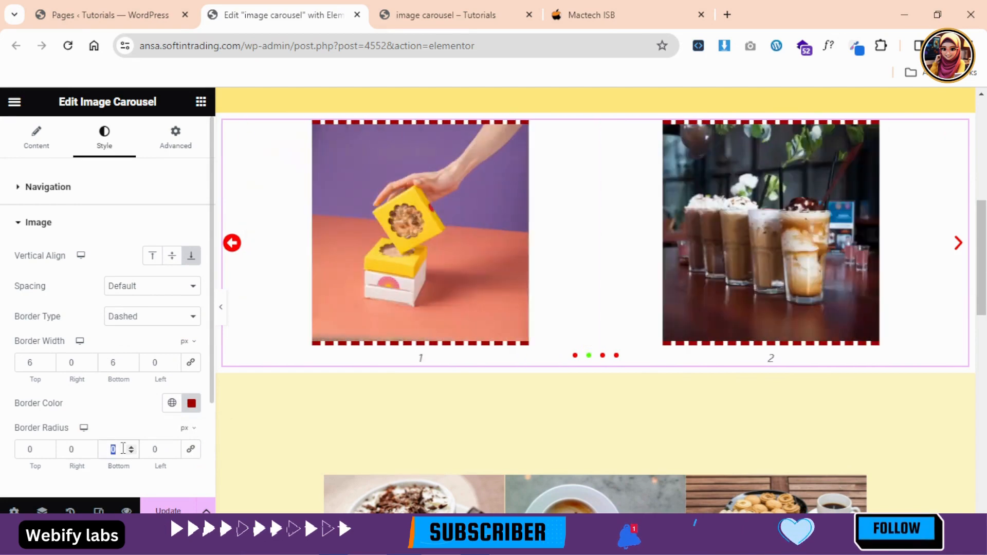
{"action": "type", "text": "7"}
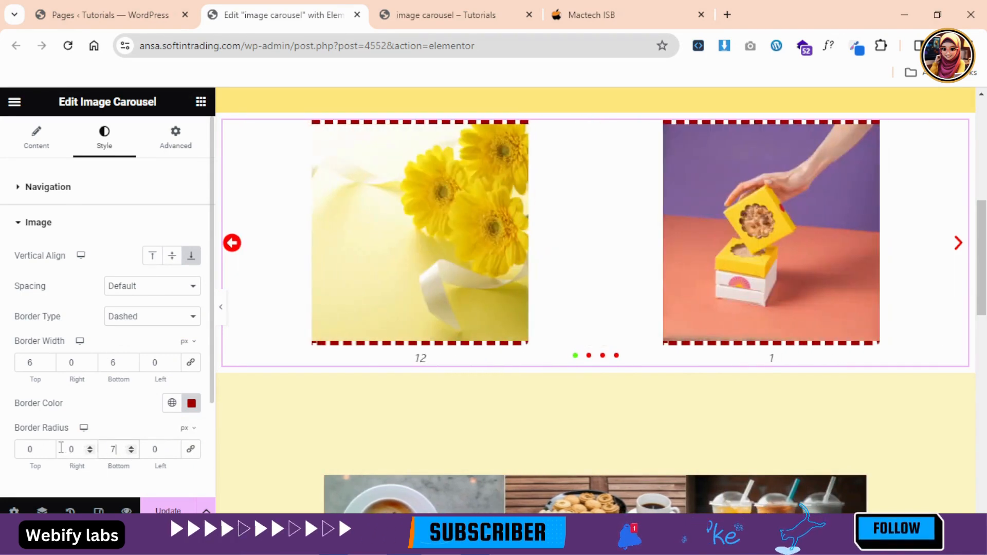
{"action": "left_click_drag", "start_coordinate": [32, 449], "coordinate": [21, 447]}
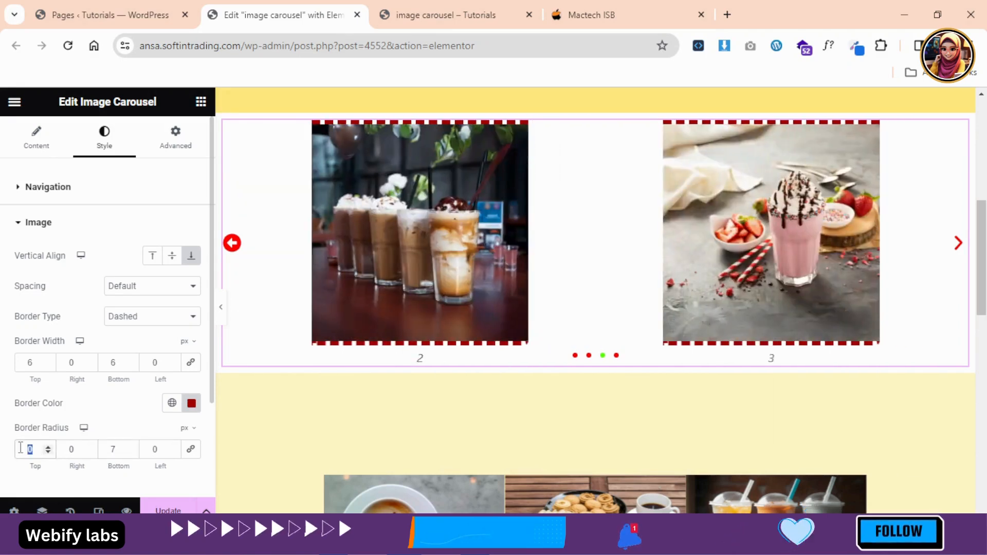
{"action": "type", "text": "12"}
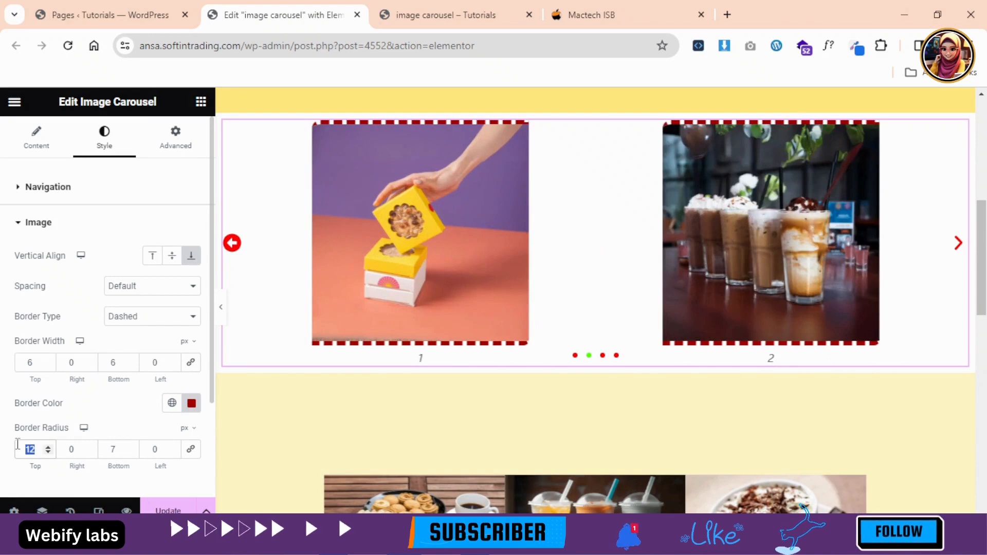
{"action": "type", "text": "30"}
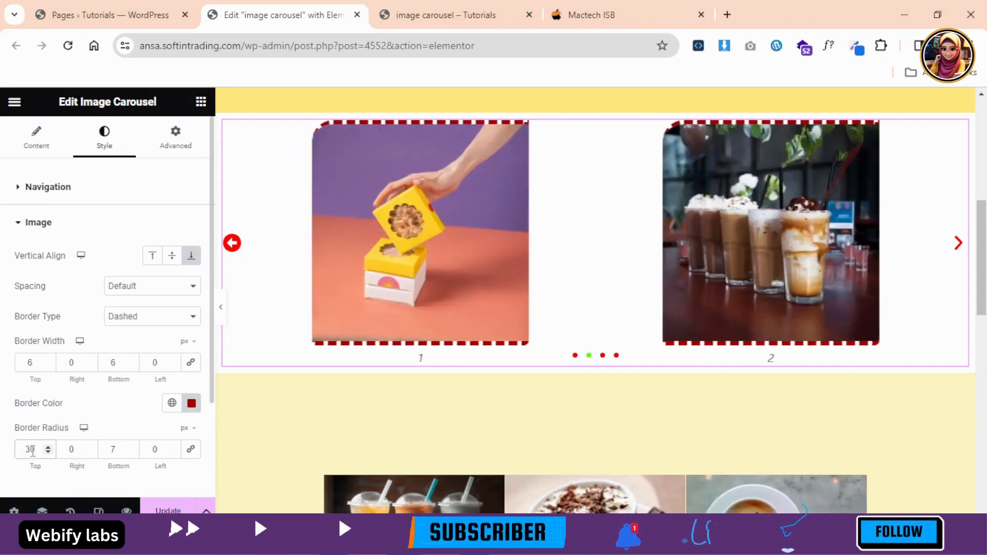
{"action": "type", "text": "6"}
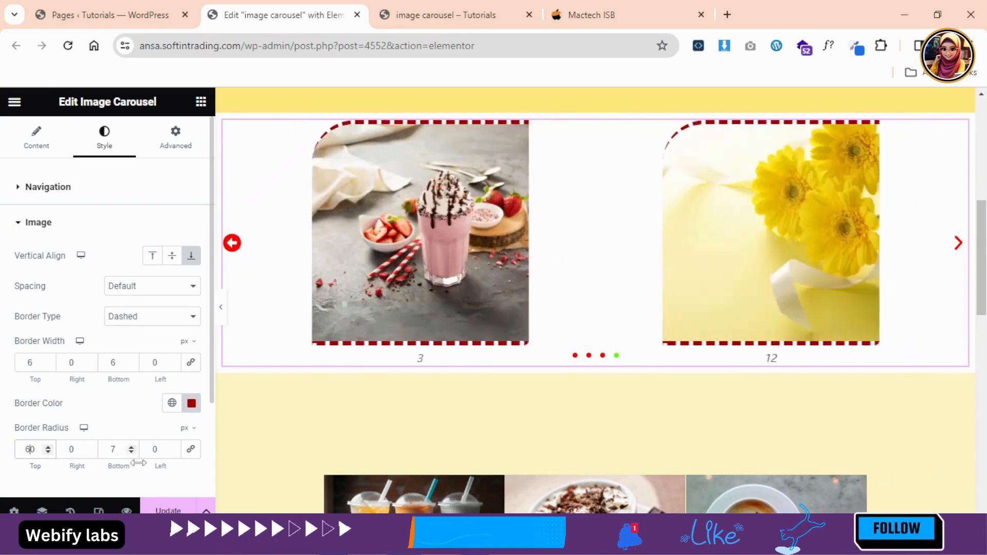
{"action": "left_click", "coordinate": [122, 451]}
{"action": "type", "text": "7"}
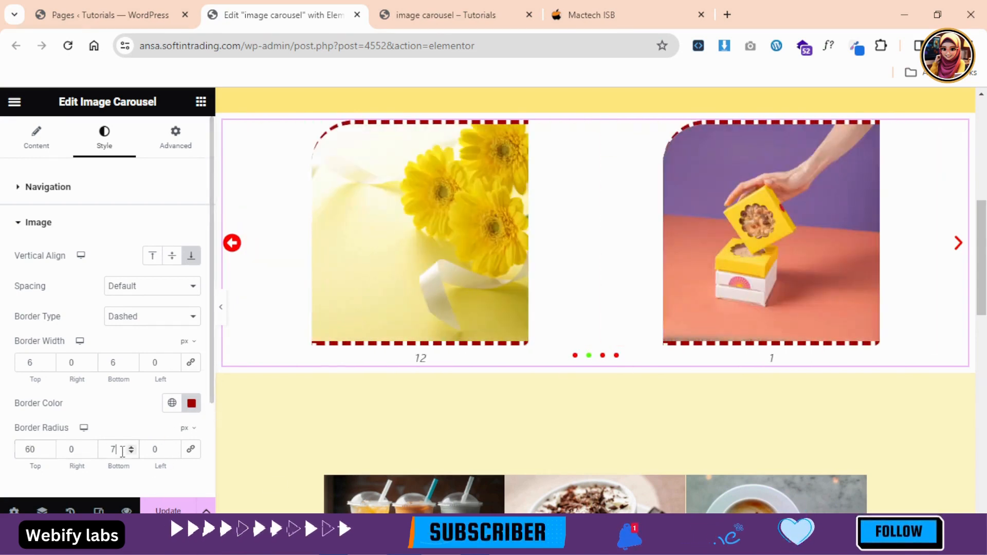
{"action": "type", "text": "0"}
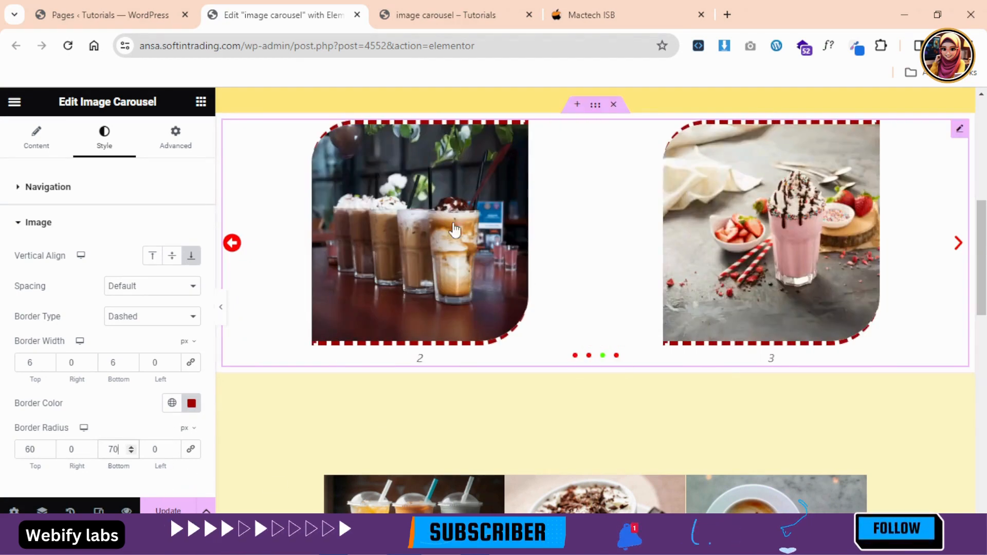
{"action": "scroll", "coordinate": [211, 425], "scroll_direction": "down", "scroll_amount": 2}
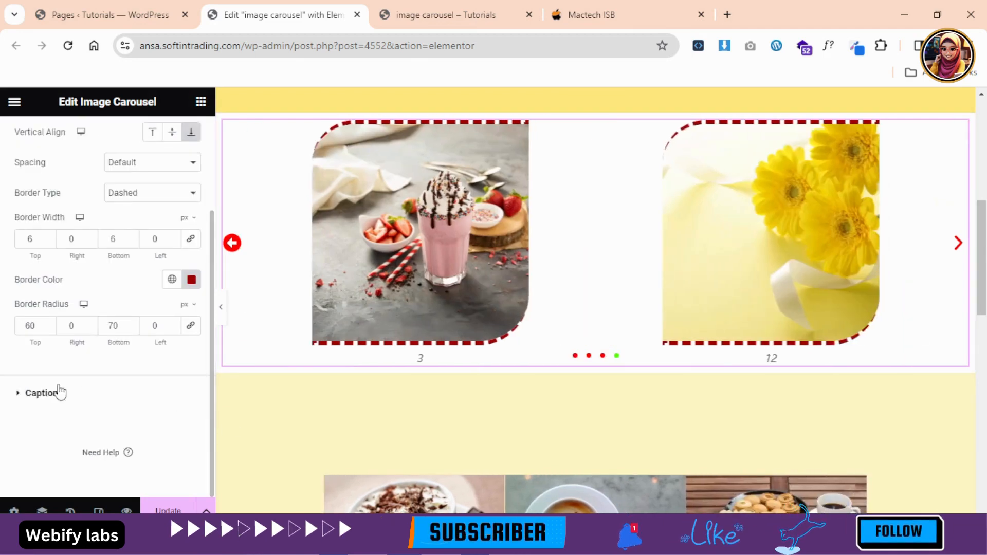
- Try the justified alignment for the image captions, and settle on center alignment
{"action": "left_click", "coordinate": [17, 398]}
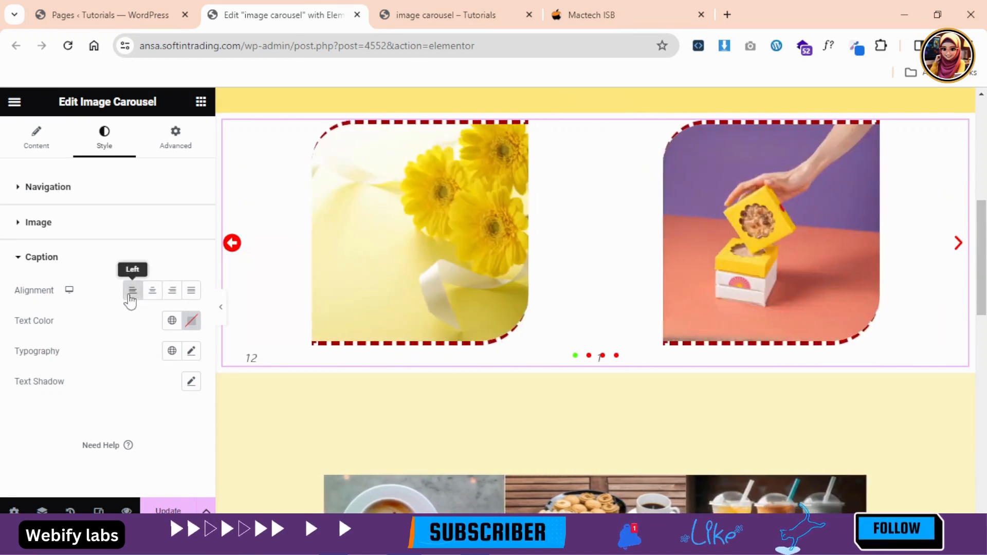
{"action": "left_click", "coordinate": [153, 294]}
{"action": "left_click", "coordinate": [183, 294]}
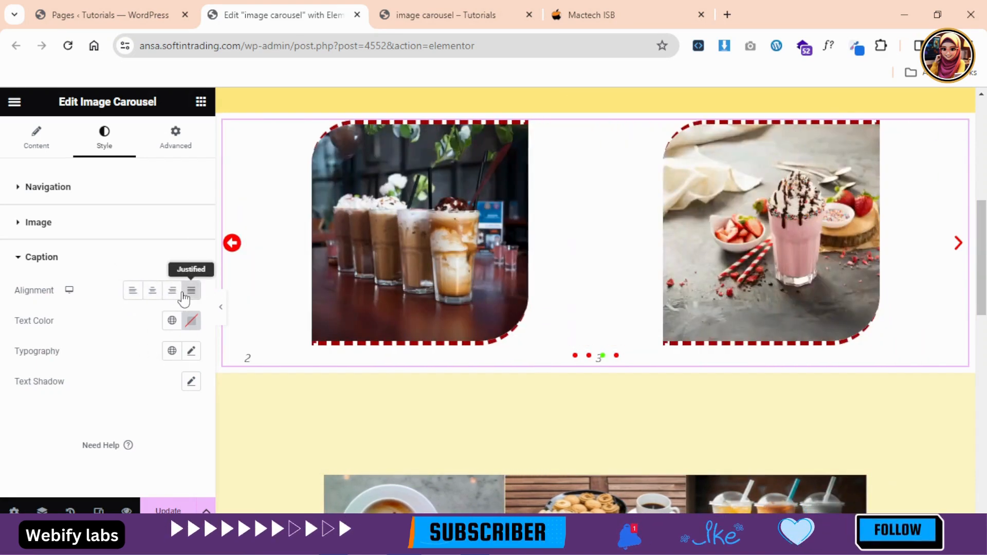
{"action": "left_click", "coordinate": [152, 293]}
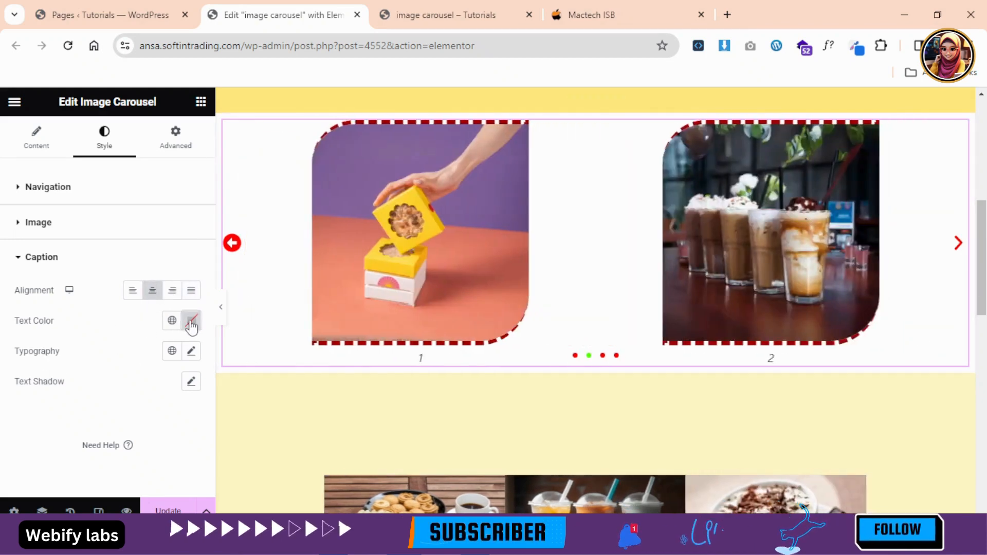
- Set the captions' Text Color to black (#000000)
{"action": "left_click", "coordinate": [192, 320]}
{"action": "left_click_drag", "start_coordinate": [163, 129], "coordinate": [108, 242]}
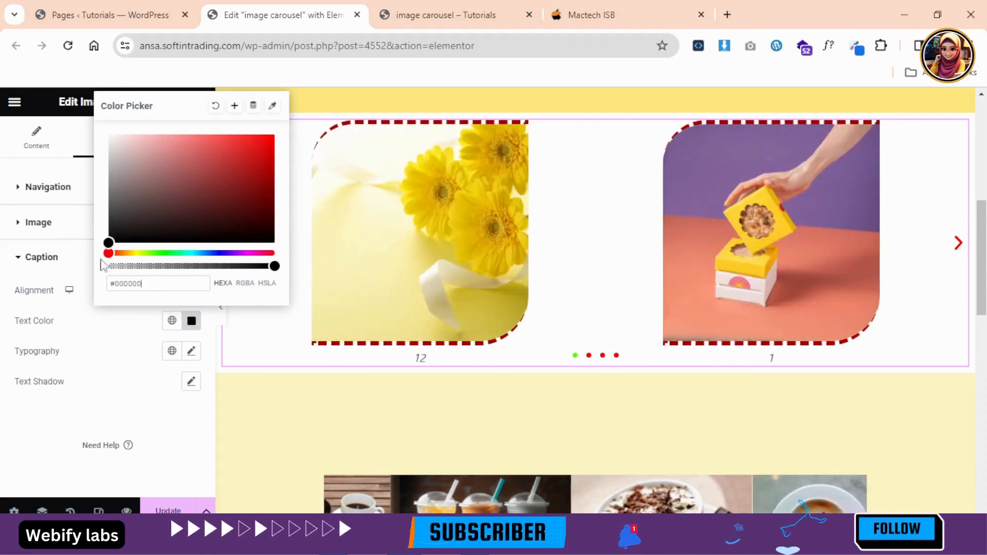
{"action": "left_click", "coordinate": [38, 411]}
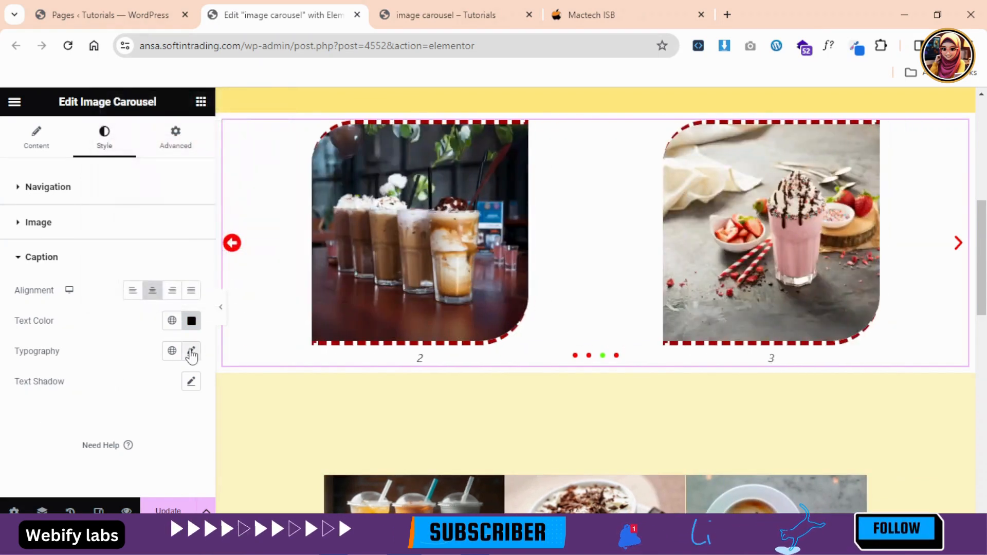
- Look at the captions' Typography options and enable their Text Shadow with the default settings
{"action": "left_click", "coordinate": [191, 354]}
{"action": "left_click", "coordinate": [6, 434]}
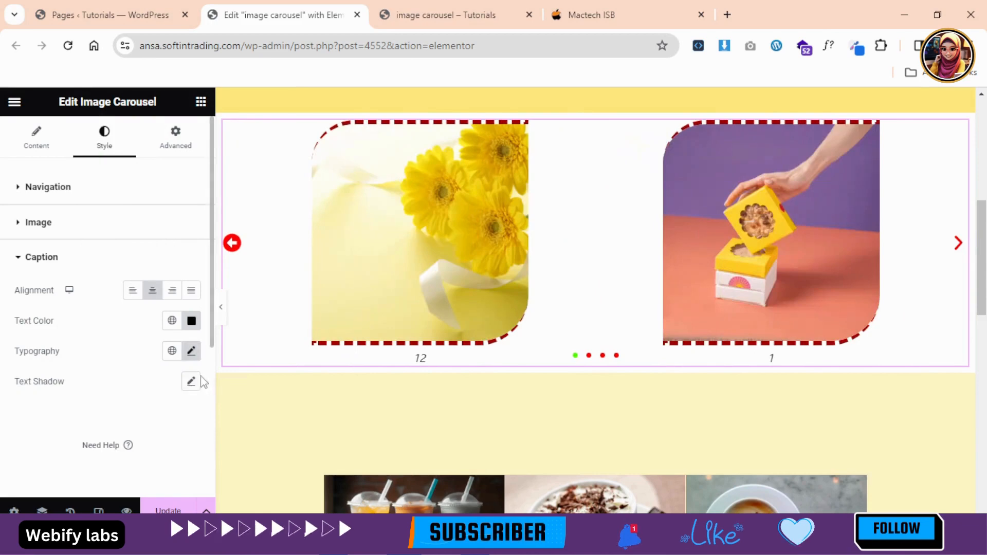
{"action": "left_click", "coordinate": [192, 384]}
{"action": "left_click", "coordinate": [2, 443]}
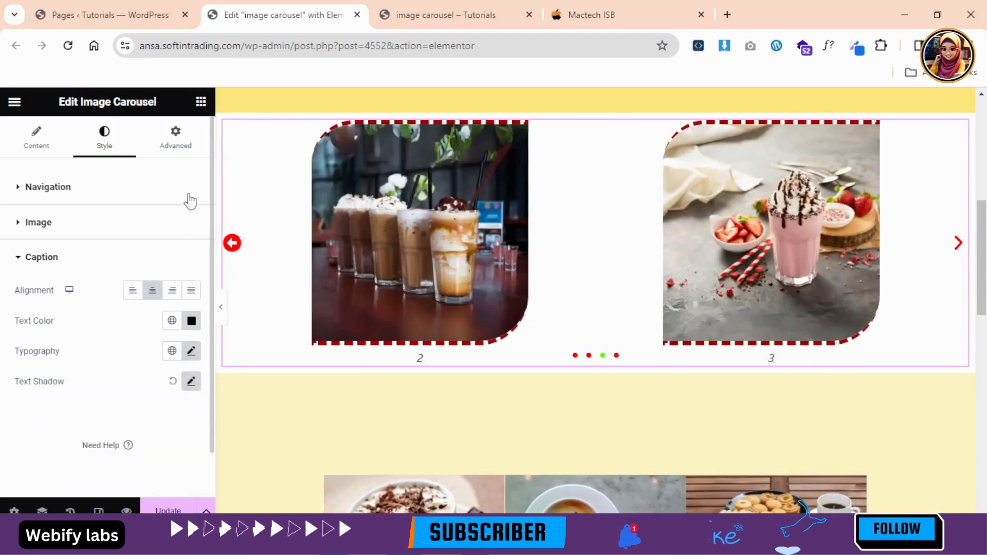
- Open the gallery of the 12-image carousel in the yellow section, check the pixel dimensions of several images, and close it unchanged
{"action": "left_click_drag", "start_coordinate": [981, 215], "coordinate": [970, 124]}
{"action": "scroll", "coordinate": [874, 149], "scroll_direction": "down", "scroll_amount": 1}
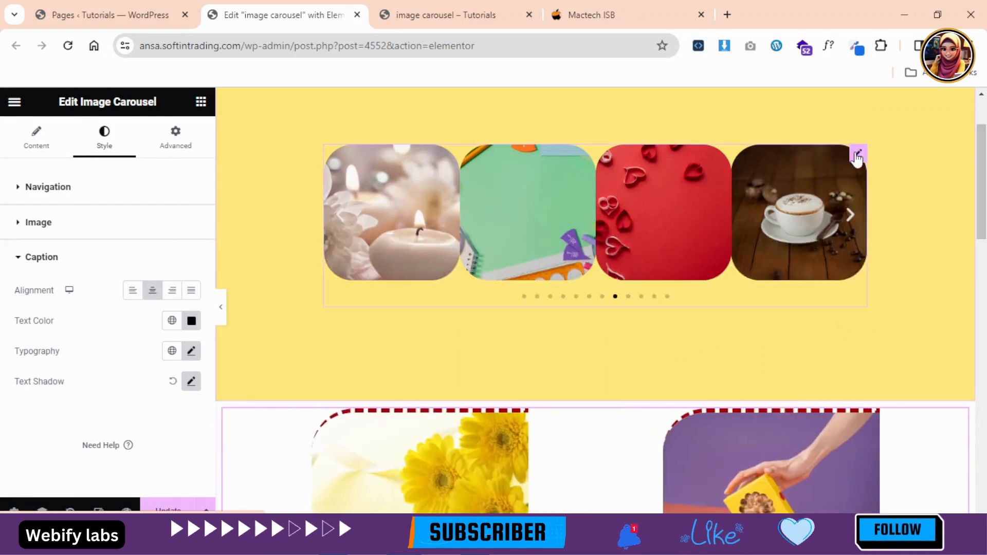
{"action": "left_click", "coordinate": [856, 154]}
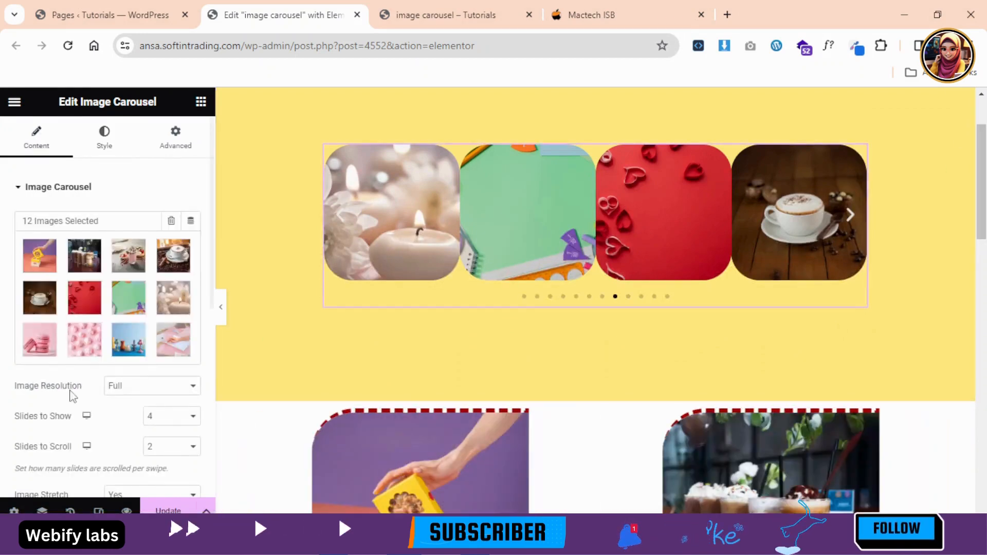
{"action": "left_click", "coordinate": [36, 255]}
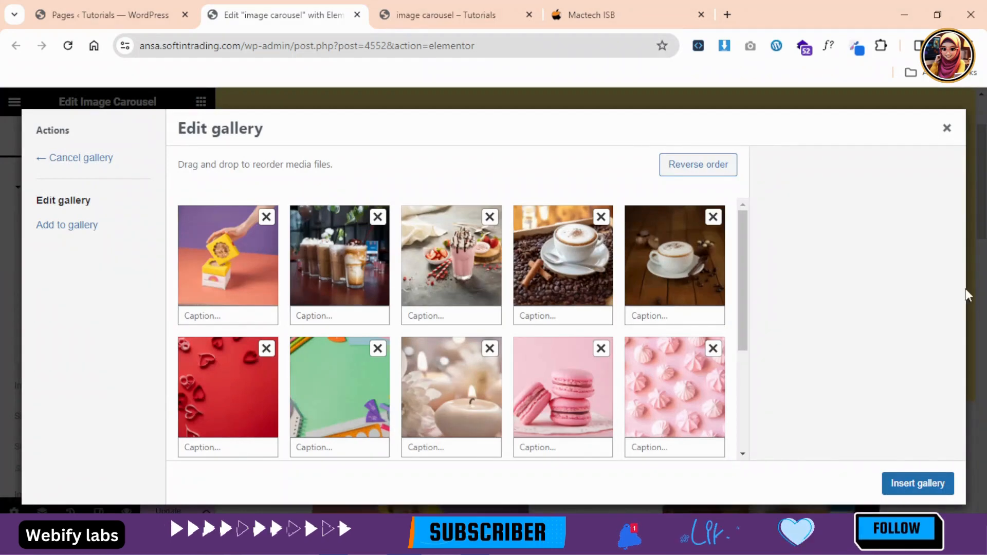
{"action": "left_click", "coordinate": [237, 292]}
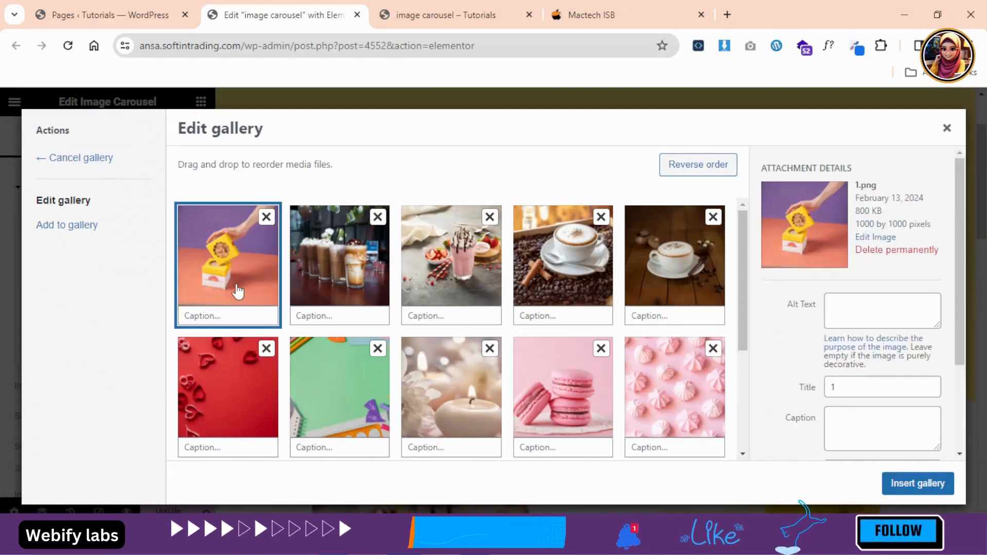
{"action": "left_click_drag", "start_coordinate": [855, 224], "coordinate": [894, 224]}
{"action": "left_click", "coordinate": [712, 259]}
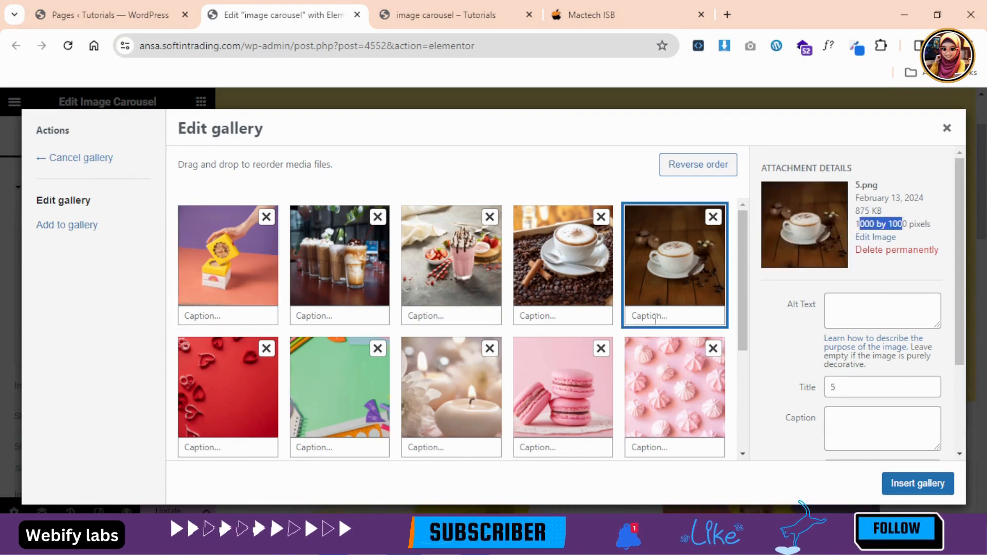
{"action": "left_click", "coordinate": [673, 381]}
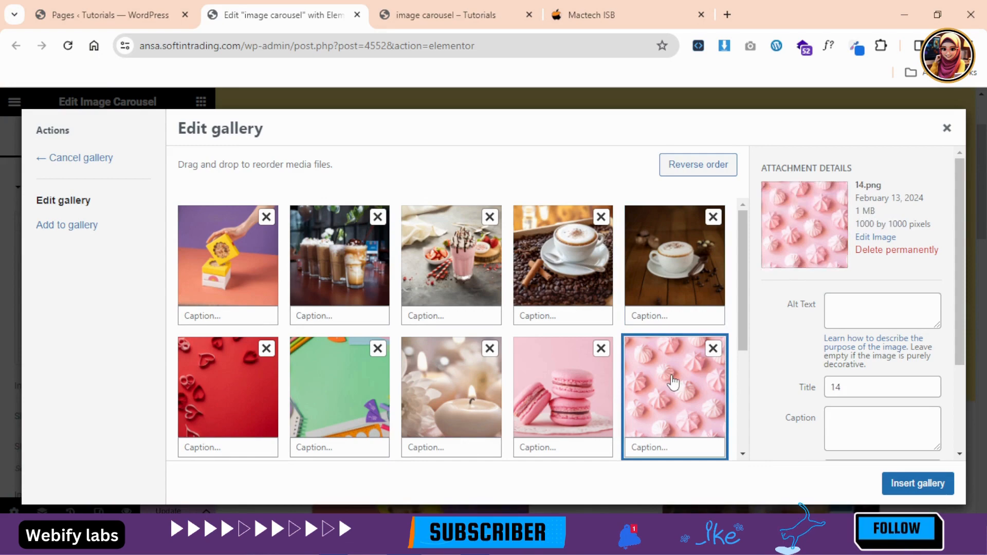
{"action": "left_click", "coordinate": [950, 128]}
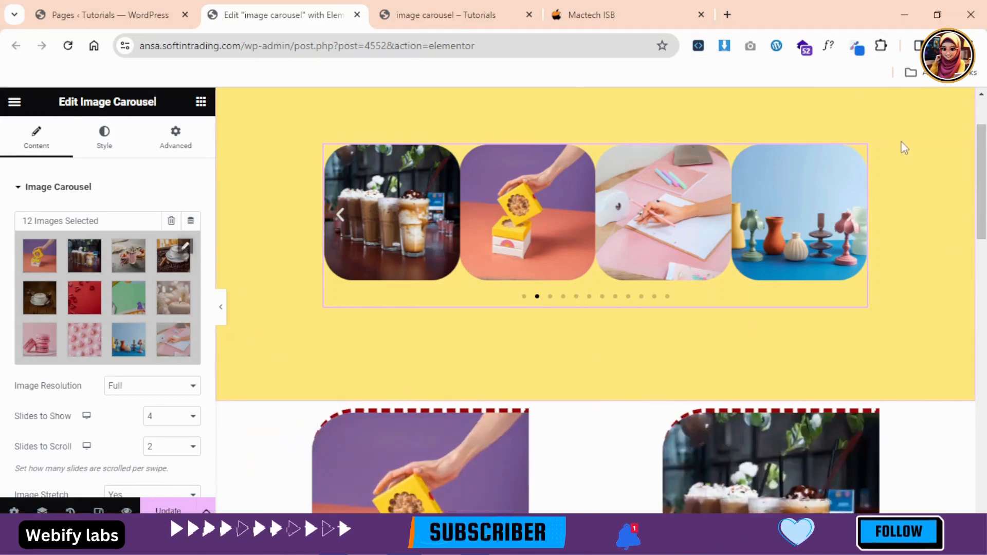
- Open the gallery of the four-image drinks and snacks carousel and inspect each image's pixel dimensions
{"action": "scroll", "coordinate": [966, 215], "scroll_direction": "down", "scroll_amount": 1}
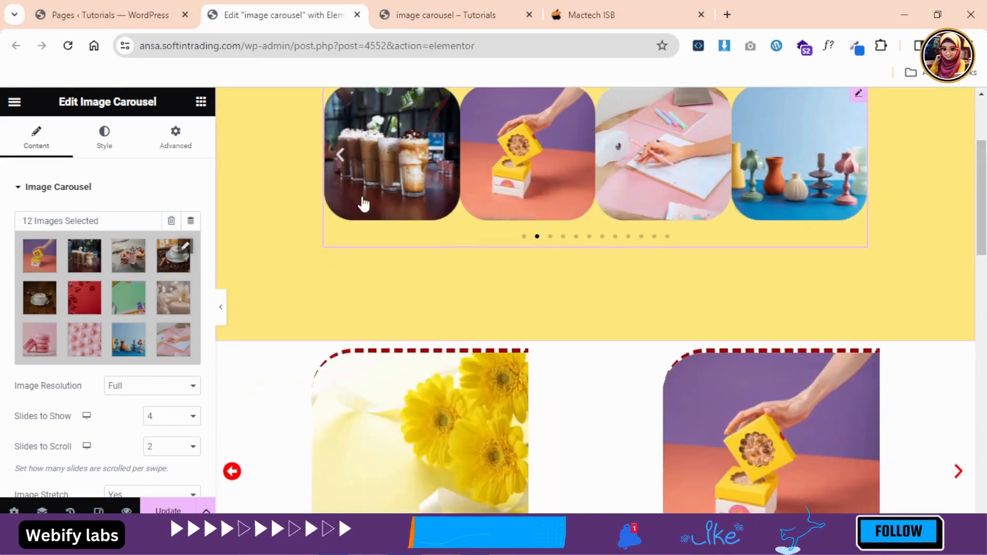
{"action": "scroll", "coordinate": [375, 205], "scroll_direction": "down", "scroll_amount": 8}
{"action": "scroll", "coordinate": [650, 268], "scroll_direction": "down", "scroll_amount": 1}
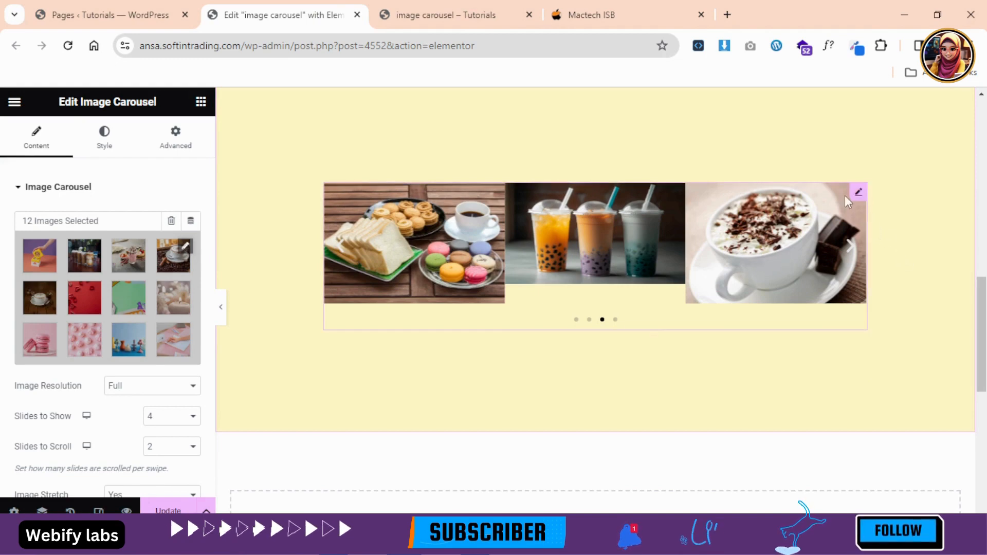
{"action": "left_click", "coordinate": [858, 193]}
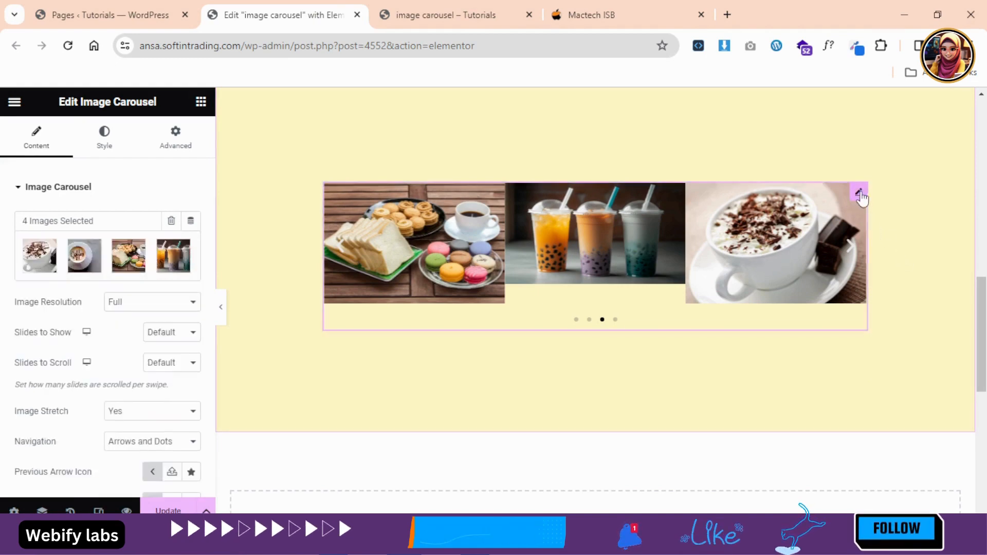
{"action": "left_click", "coordinate": [35, 258]}
{"action": "left_click", "coordinate": [231, 271]}
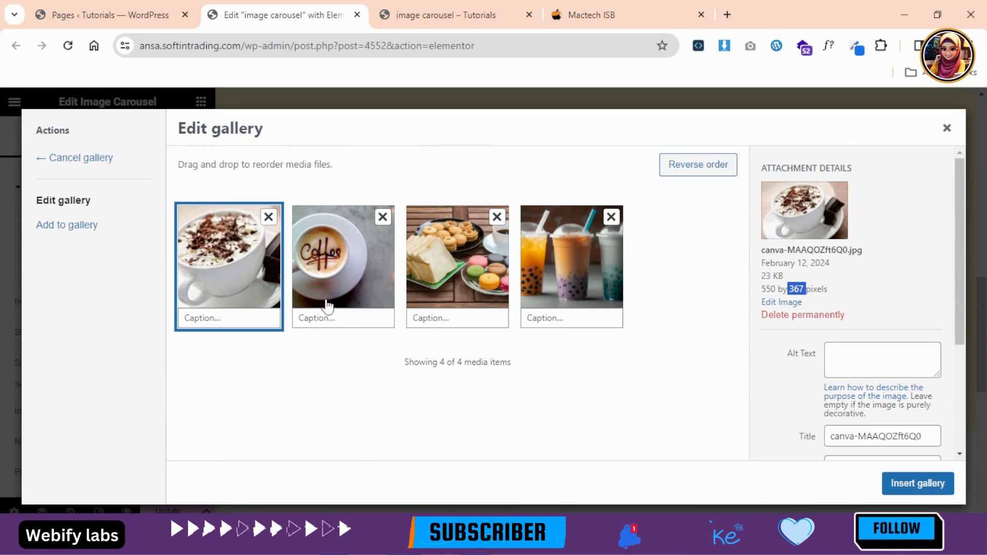
{"action": "left_click", "coordinate": [384, 289]}
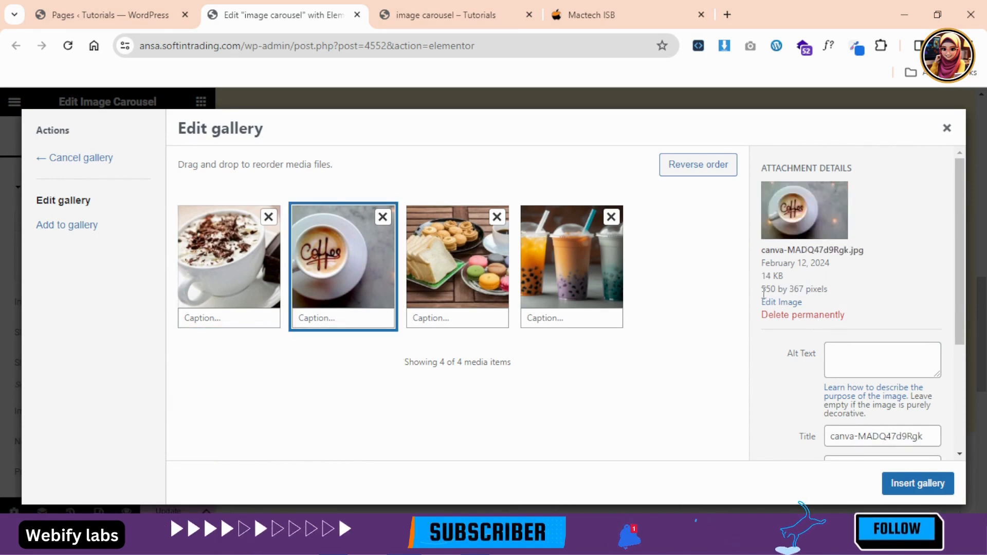
{"action": "left_click", "coordinate": [472, 284]}
{"action": "left_click", "coordinate": [557, 284]}
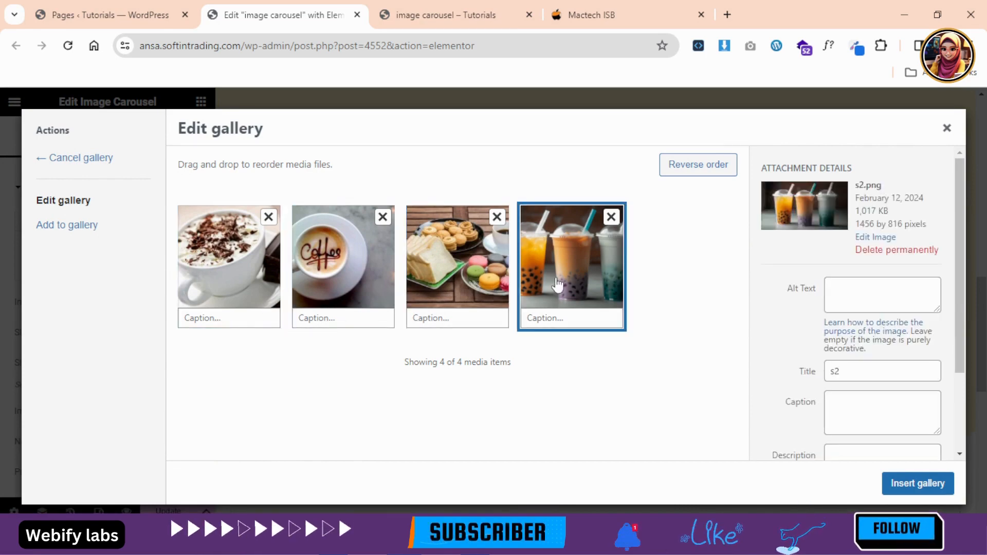
- Compare the dimensions of the bubble tea image s2.png with the other three gallery images, and close the gallery unchanged
{"action": "left_click", "coordinate": [255, 308]}
{"action": "left_click", "coordinate": [321, 291]}
{"action": "left_click", "coordinate": [491, 287]}
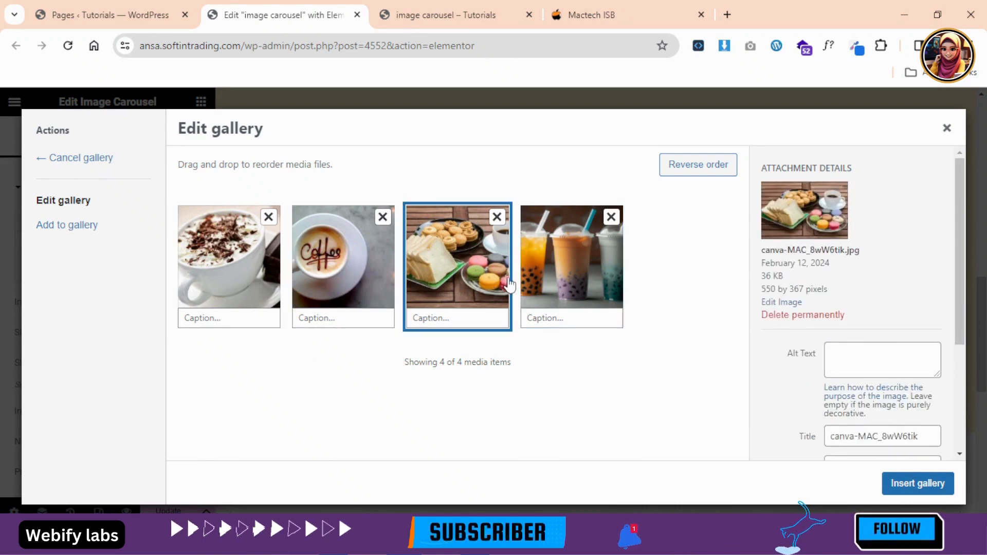
{"action": "left_click", "coordinate": [549, 282]}
{"action": "left_click_drag", "start_coordinate": [853, 226], "coordinate": [920, 149]}
{"action": "left_click", "coordinate": [946, 130]}
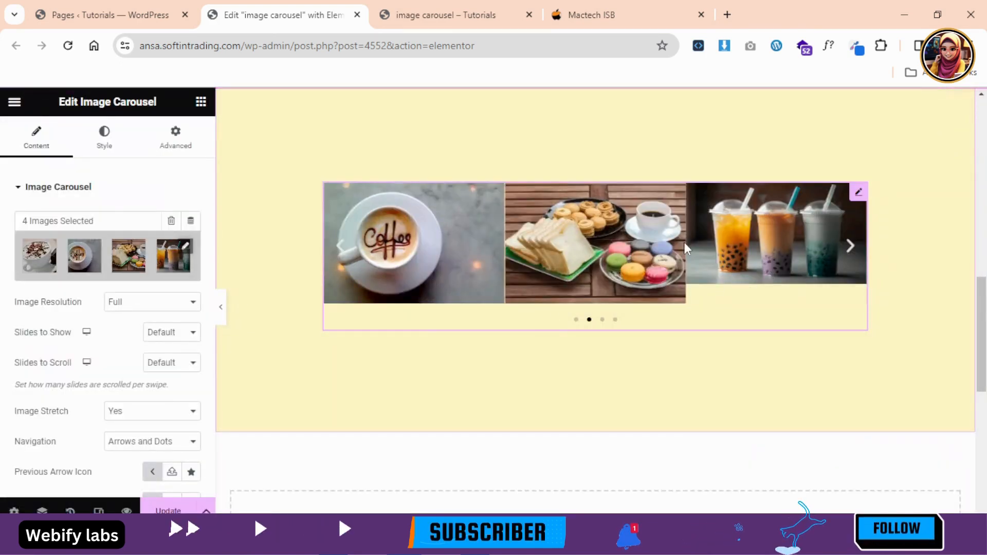
- Advance repeatedly through the four-image carousel's slides to examine how images of different dimensions line up
{"action": "left_click", "coordinate": [851, 248]}
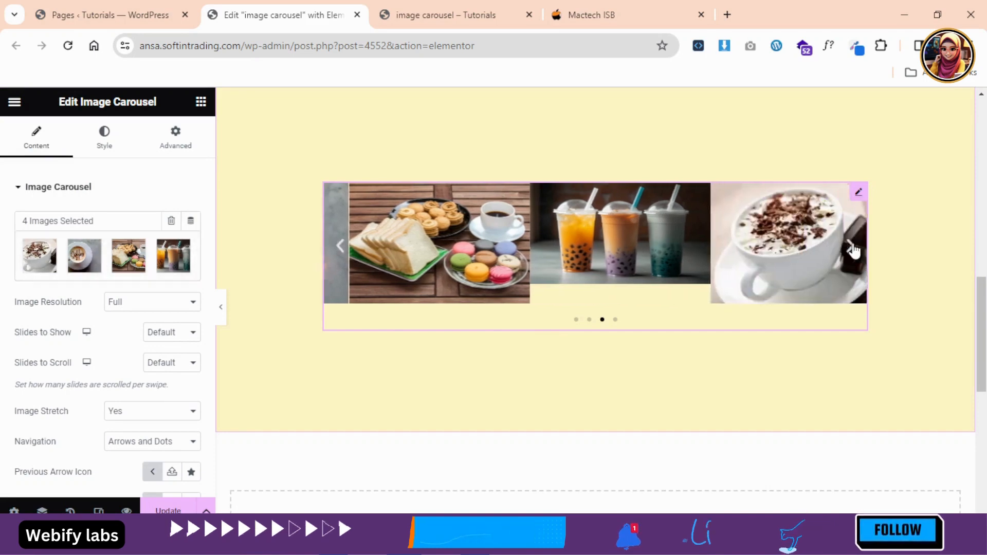
{"action": "left_click", "coordinate": [851, 249]}
{"action": "left_click", "coordinate": [851, 248]}
{"action": "left_click", "coordinate": [853, 250]}
{"action": "left_click", "coordinate": [853, 250]}
{"action": "left_click", "coordinate": [853, 251]}
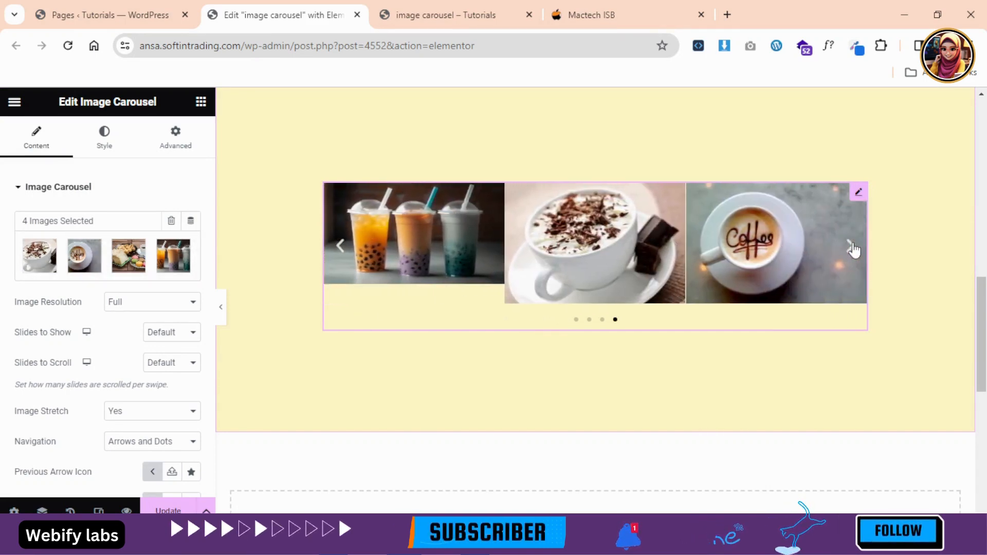
{"action": "left_click", "coordinate": [853, 250]}
{"action": "left_click", "coordinate": [853, 248]}
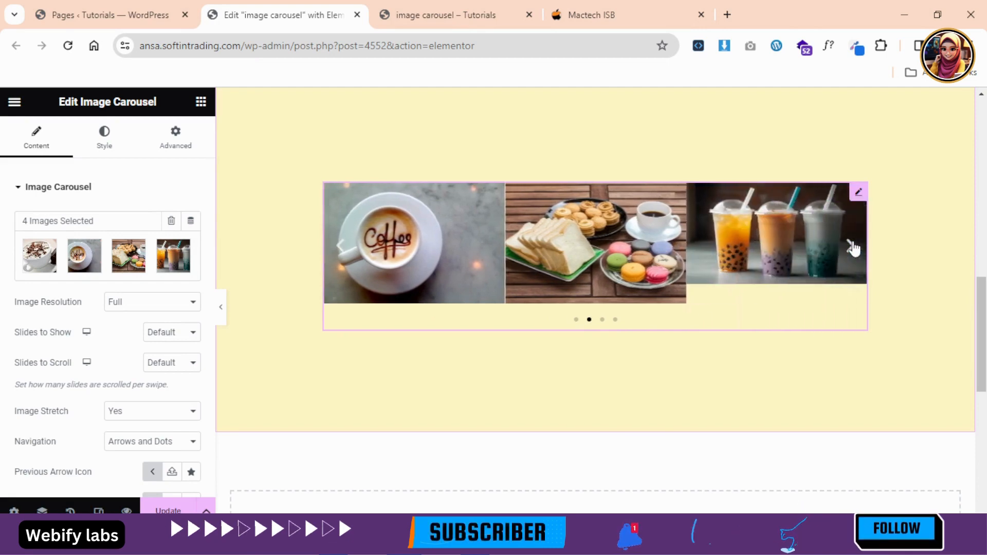
{"action": "left_click", "coordinate": [853, 249]}
{"action": "left_click", "coordinate": [853, 249]}
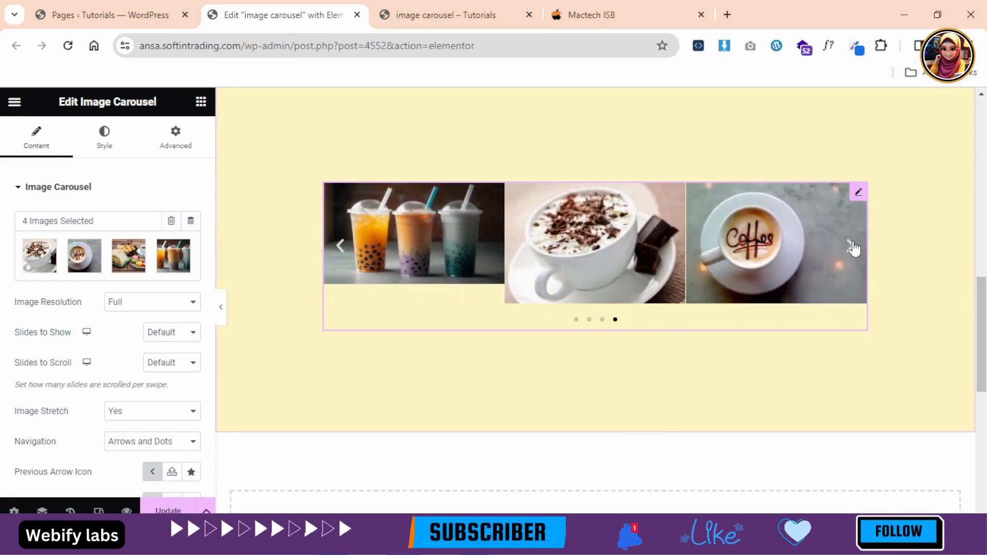
{"action": "left_click", "coordinate": [853, 249]}
- Review the top carousel, the Mactech ISB site and the image carousel page preview, and return to the styled carousel in the editor
{"action": "left_click_drag", "start_coordinate": [981, 343], "coordinate": [969, 169]}
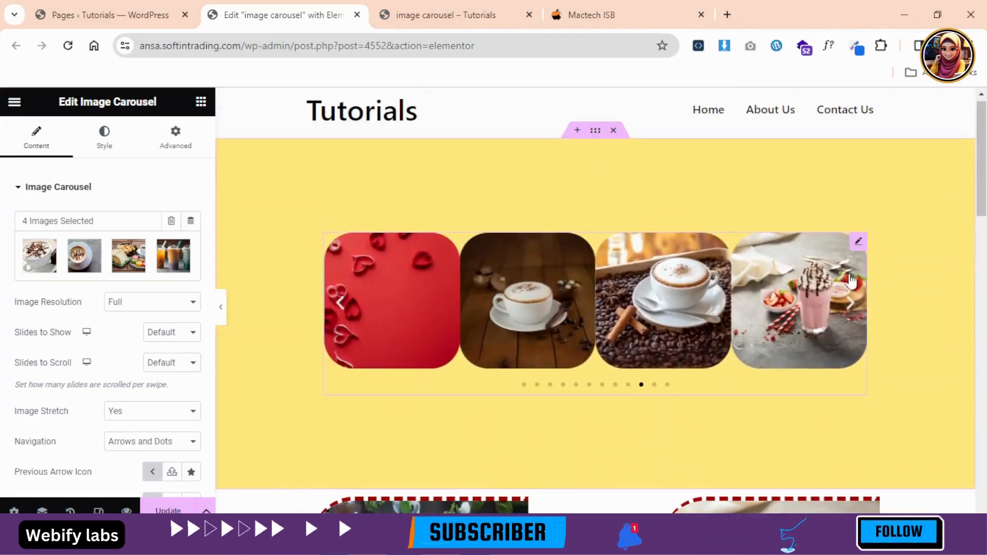
{"action": "left_click", "coordinate": [593, 6]}
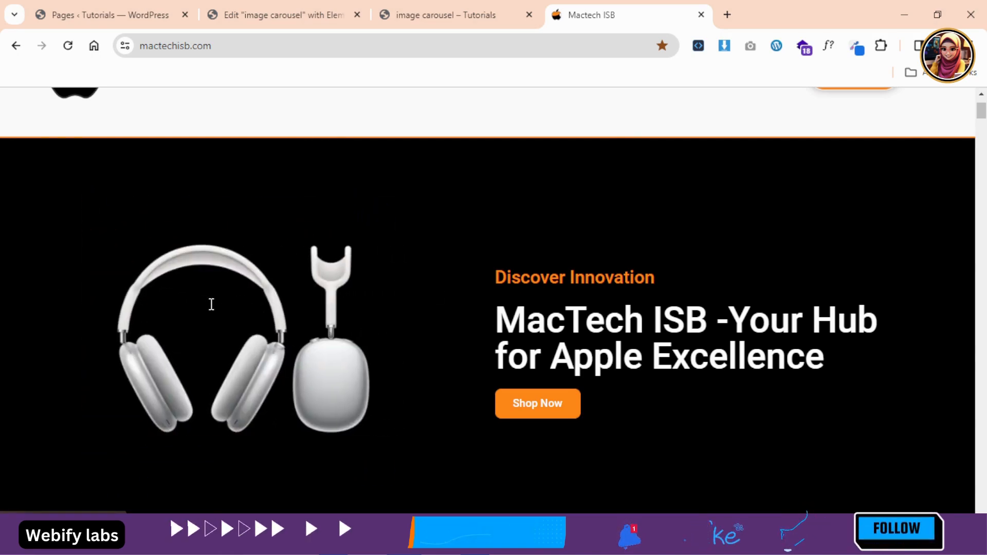
{"action": "left_click", "coordinate": [412, 15]}
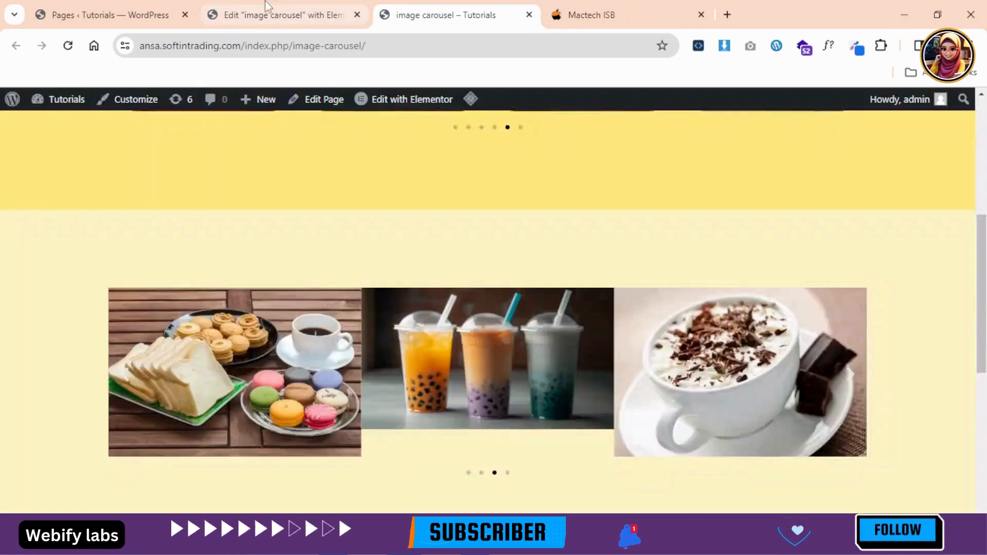
{"action": "left_click", "coordinate": [252, 16]}
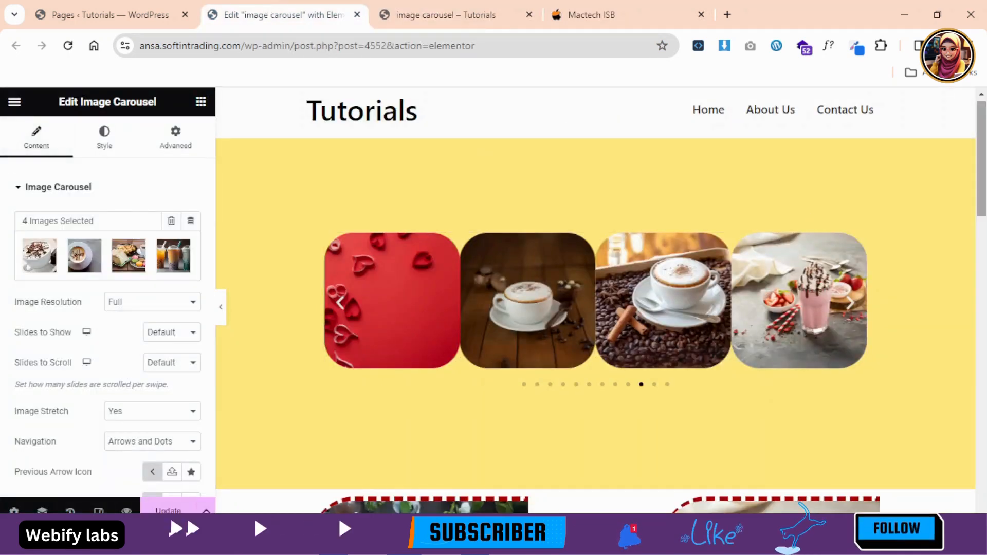
{"action": "scroll", "coordinate": [822, 408], "scroll_direction": "down", "scroll_amount": 5}
{"action": "mouse_move", "coordinate": [980, 264]}
{"action": "left_mouse_down"}
{"action": "mouse_move", "coordinate": [980, 340]}
{"action": "mouse_move", "coordinate": [980, 252]}
{"action": "left_mouse_up"}
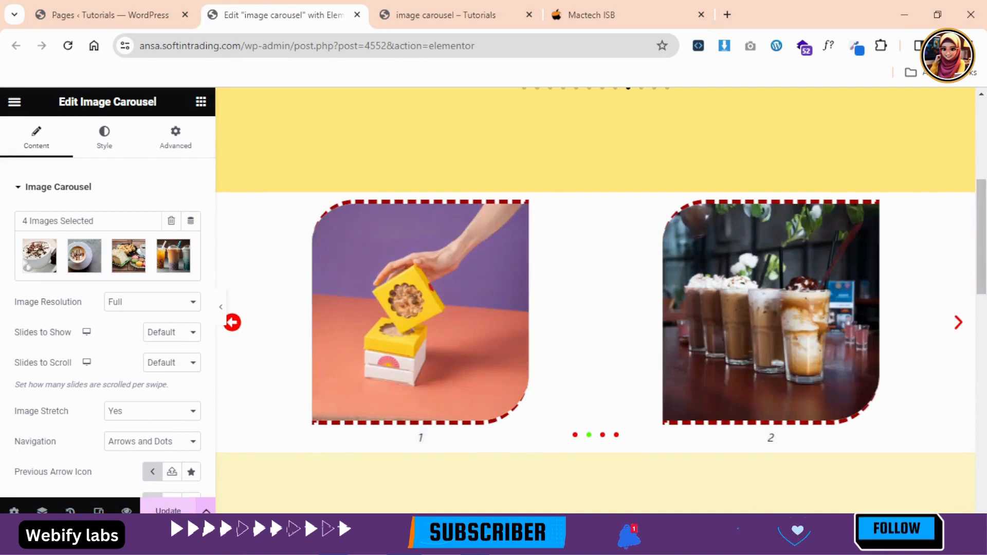
{"action": "left_click", "coordinate": [474, 541]}
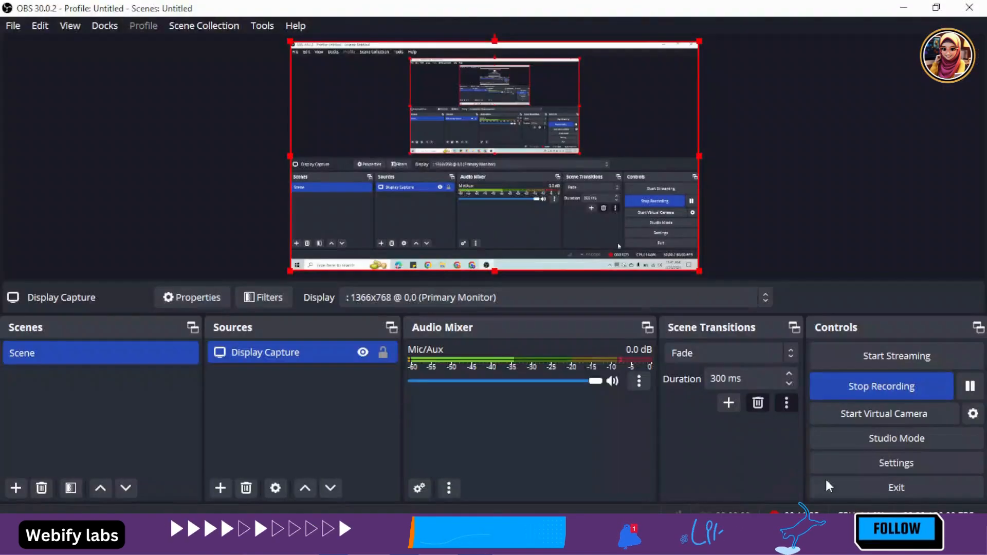